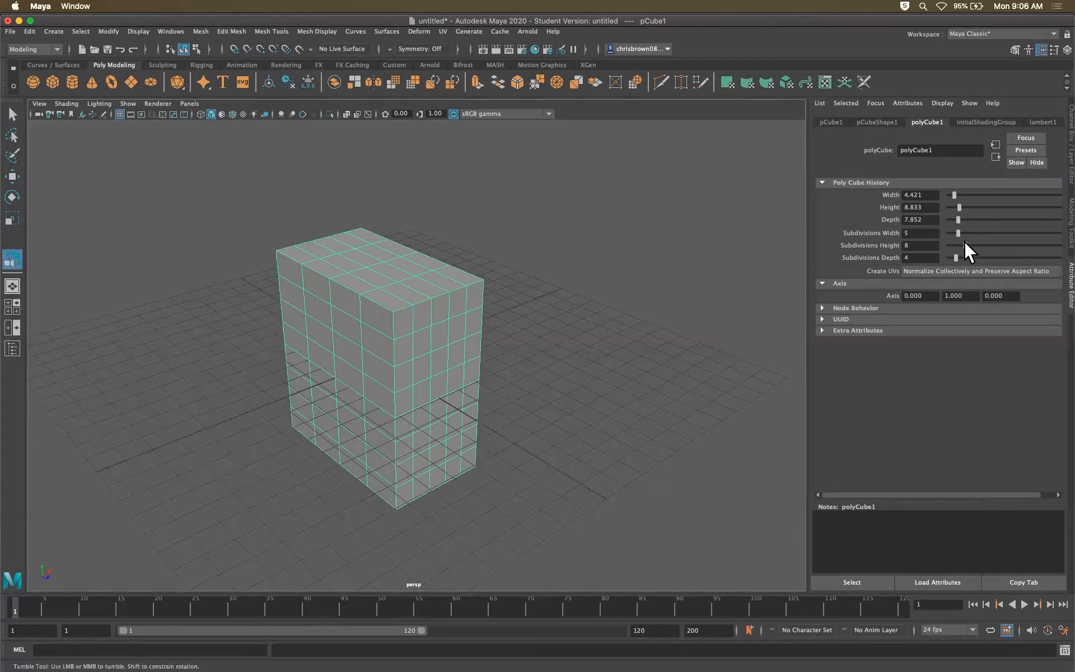
- Lower the cube's height subdivisions and display the Modeling Toolkit
{"action": "left_click_drag", "start_coordinate": [964, 245], "coordinate": [958, 245]}
{"action": "left_click", "coordinate": [1070, 223]}
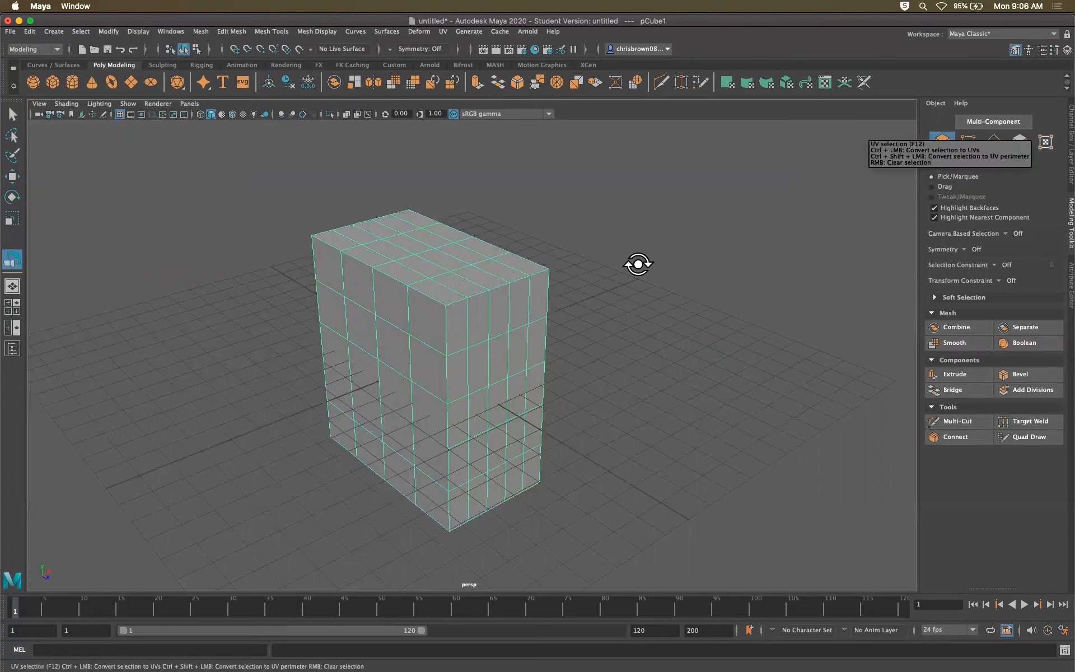
{"action": "right_click_drag", "start_coordinate": [470, 343], "coordinate": [532, 311]}
{"action": "right_click_drag", "start_coordinate": [449, 332], "coordinate": [650, 255]}
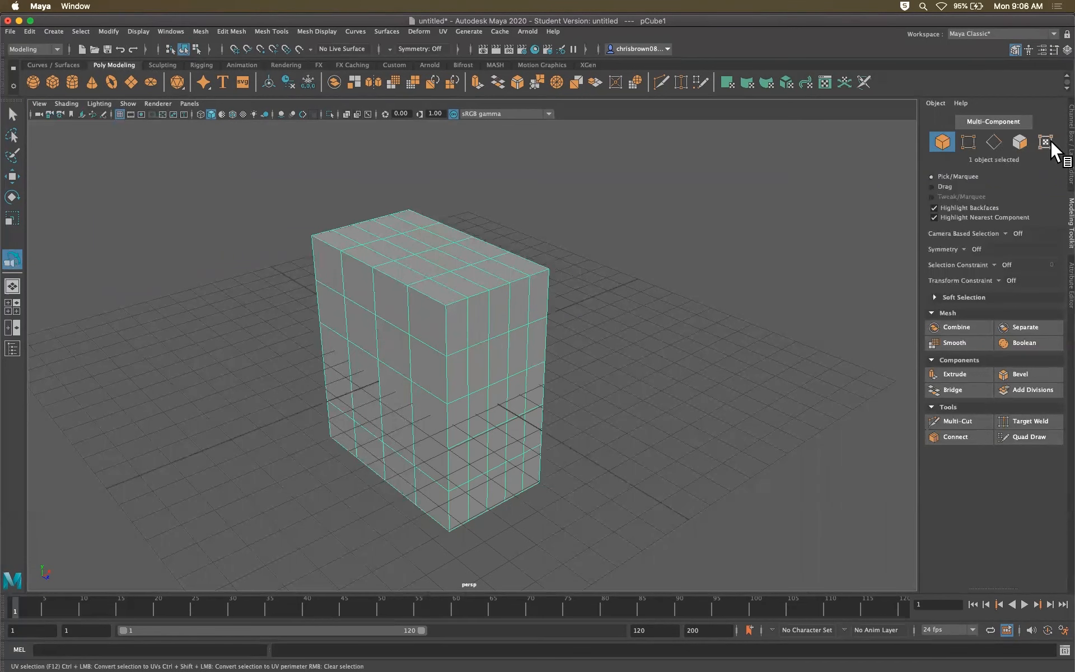
- Switch the cube to vertex selection and select a single vertex on the upper edge of its narrow side
{"action": "left_click", "coordinate": [966, 143]}
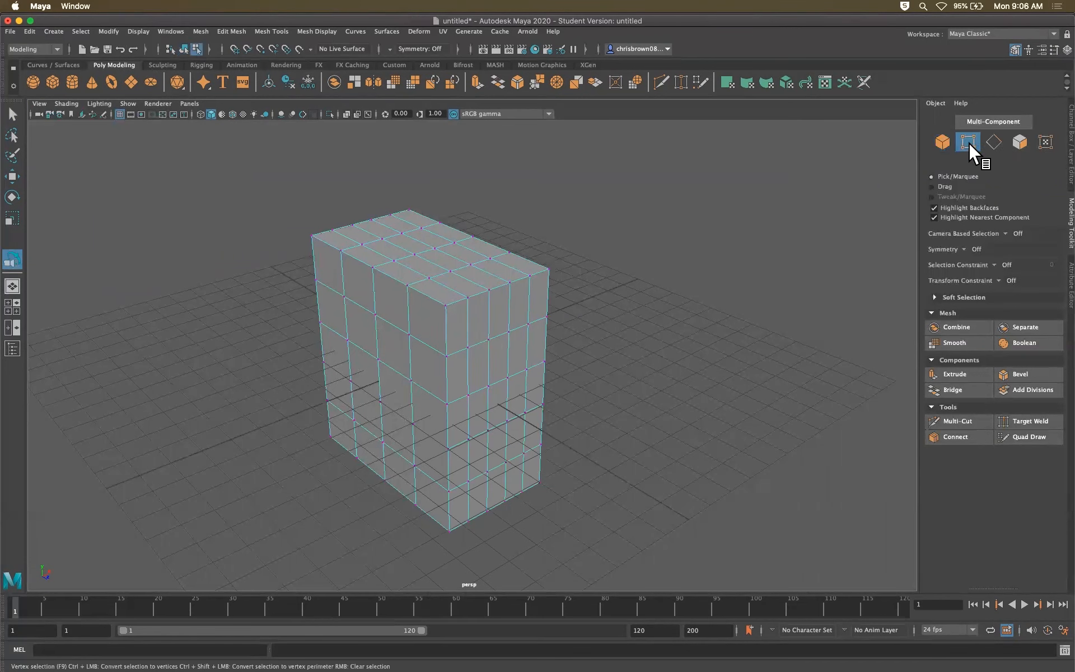
{"action": "left_click", "coordinate": [12, 114]}
{"action": "left_click", "coordinate": [488, 290]}
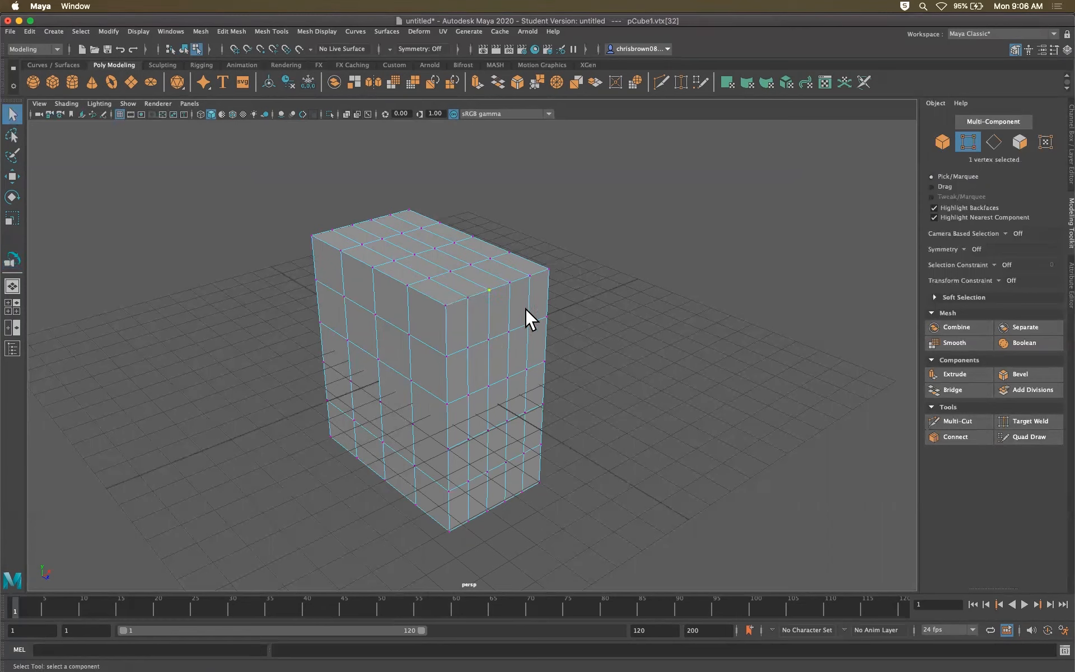
{"action": "left_click_drag", "start_coordinate": [538, 336], "coordinate": [655, 295], "text": "alt"}
- Switch to edge selection and pick neighbouring horizontal edges on the cube's narrow side
{"action": "left_click", "coordinate": [994, 142]}
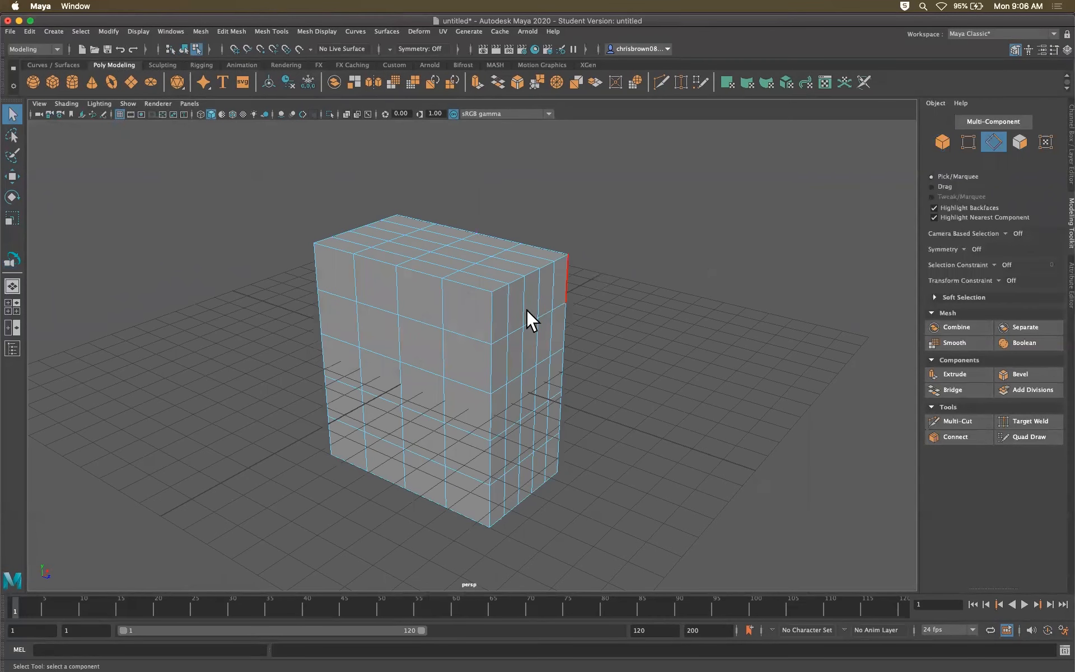
{"action": "left_click", "coordinate": [516, 328]}
{"action": "left_click", "coordinate": [529, 323], "text": "shift"}
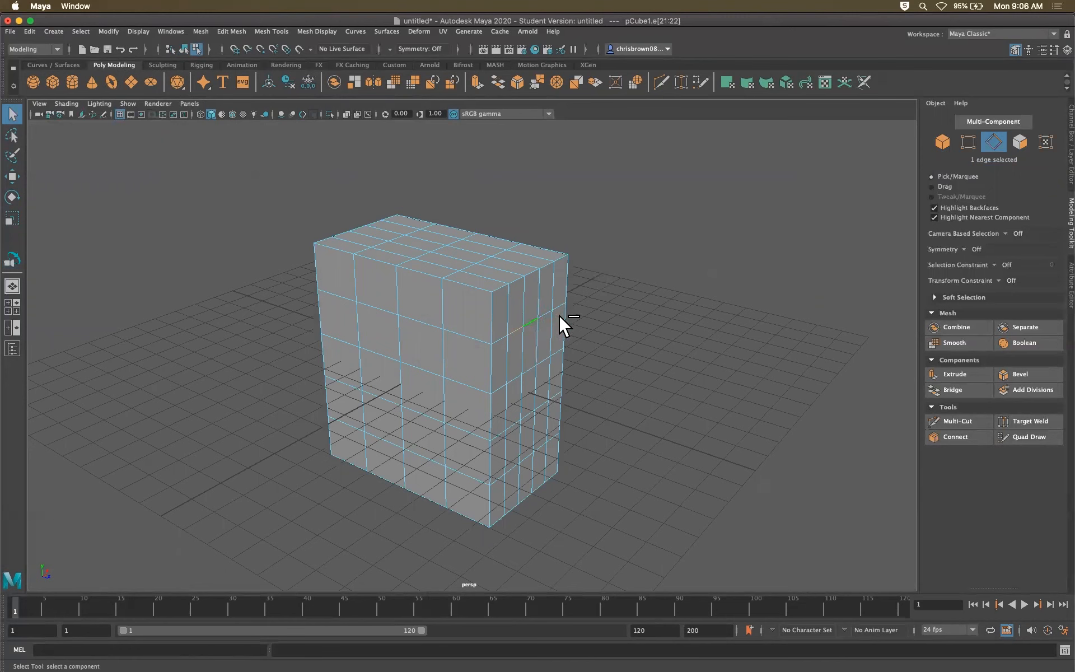
- Switch to face selection and pick individual faces on the cube's wide front side, ending with one near its middle
{"action": "left_click", "coordinate": [1019, 144]}
{"action": "left_click", "coordinate": [458, 366]}
{"action": "left_click", "coordinate": [388, 351]}
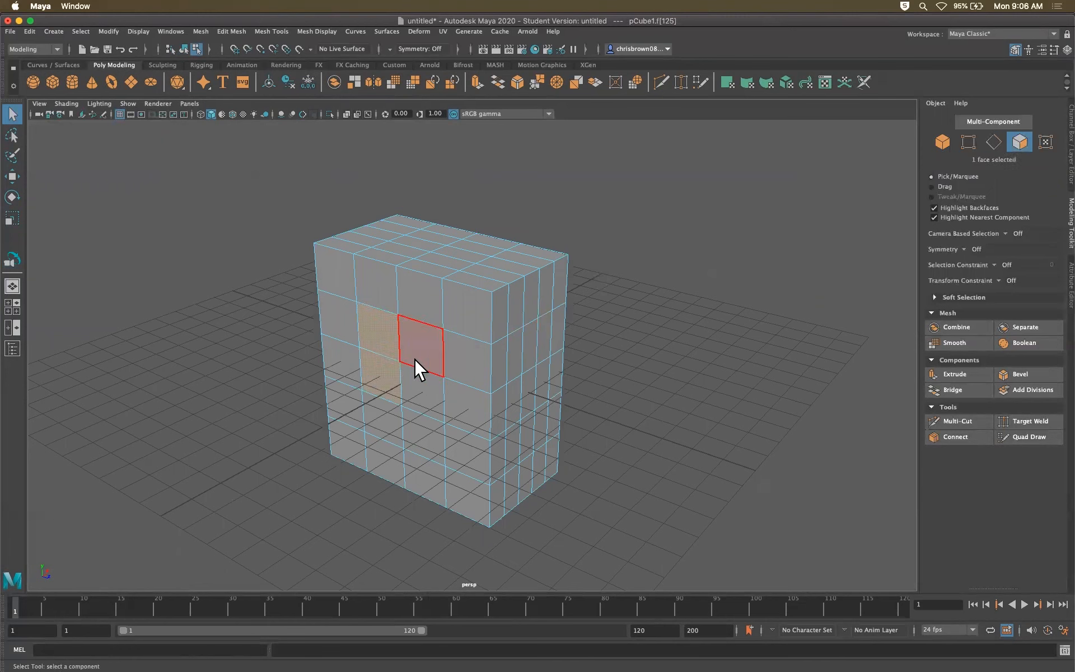
{"action": "left_click", "coordinate": [447, 348]}
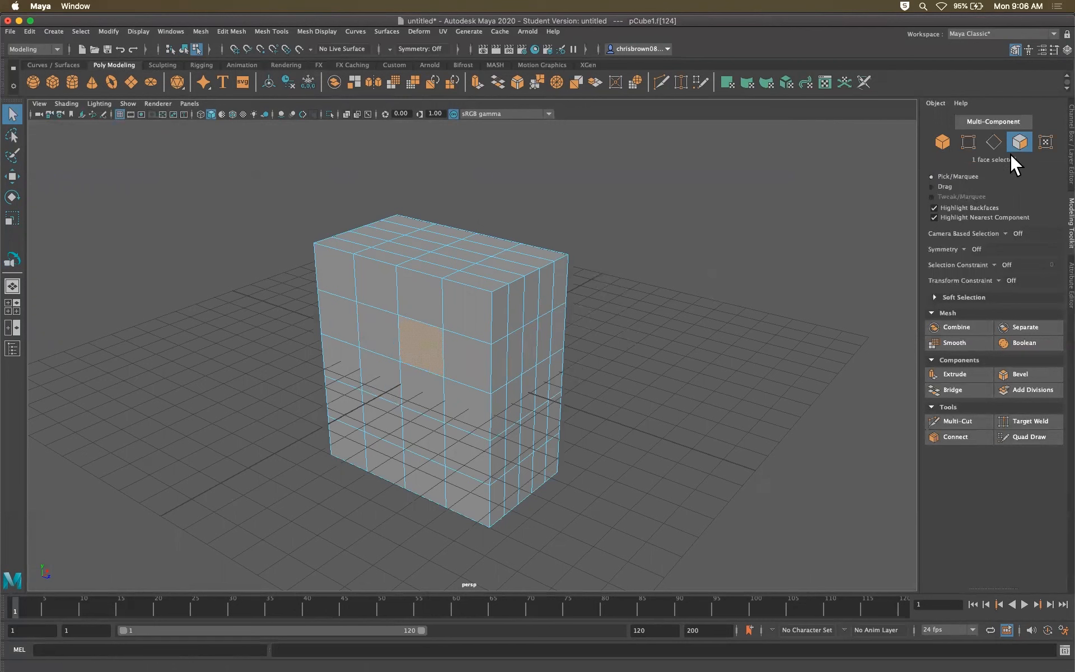
- Return to vertex selection and select two adjacent vertices on the upper edge of the cube's narrow side
{"action": "left_click", "coordinate": [969, 142]}
{"action": "left_click", "coordinate": [540, 269]}
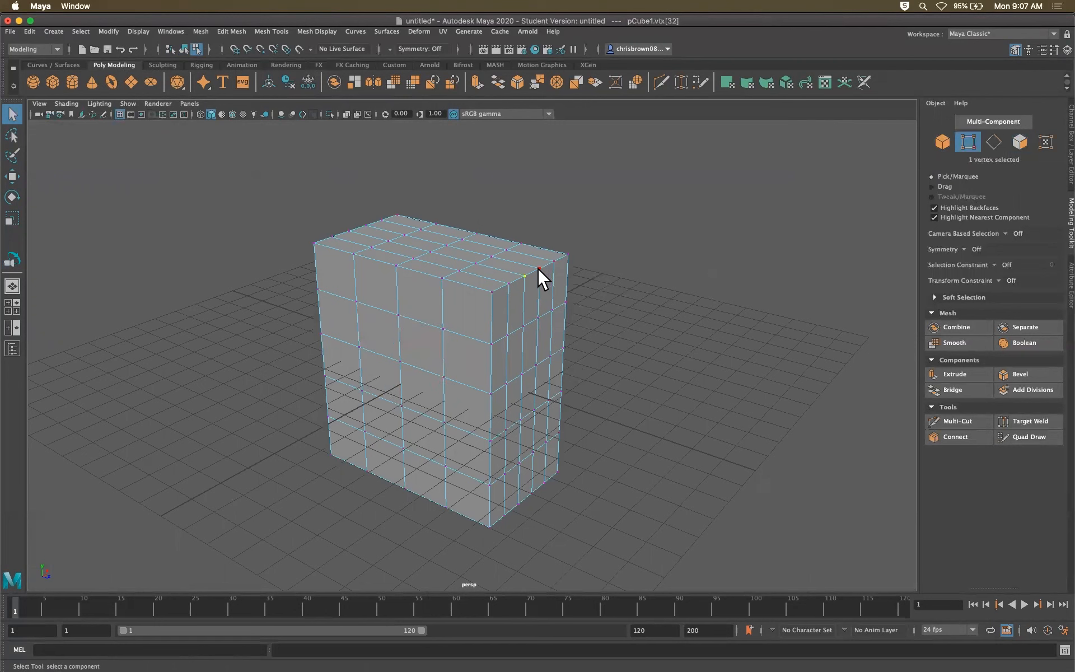
{"action": "left_click", "coordinate": [538, 268], "text": "shift"}
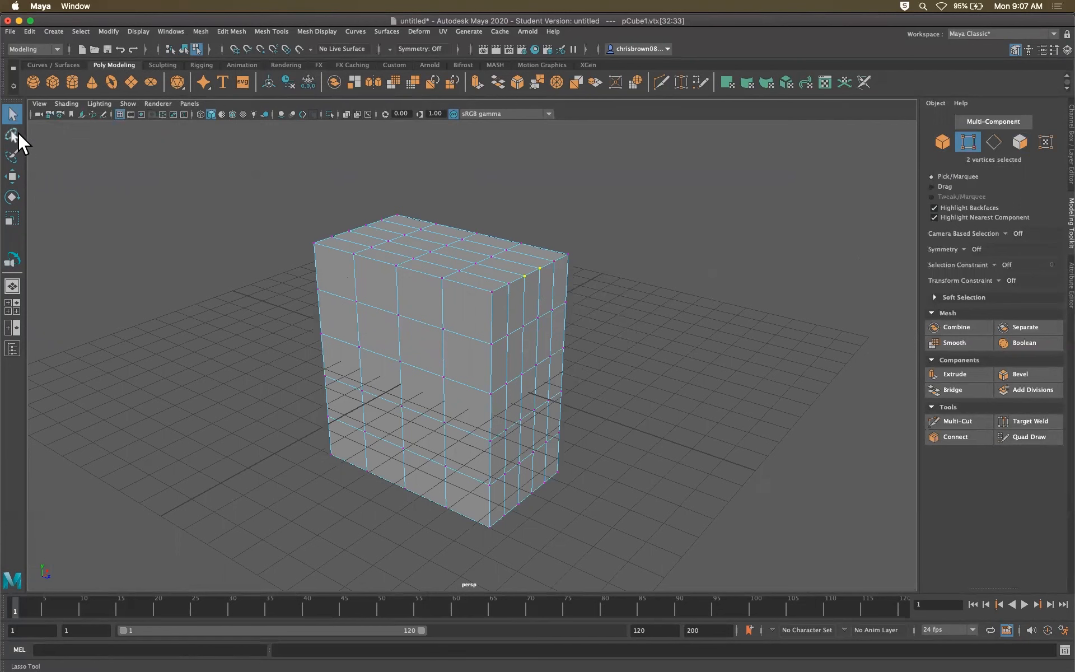
- Try the transform tools on the two selected vertices, rotating them about the X axis, and undo the rotation
{"action": "left_click", "coordinate": [15, 179]}
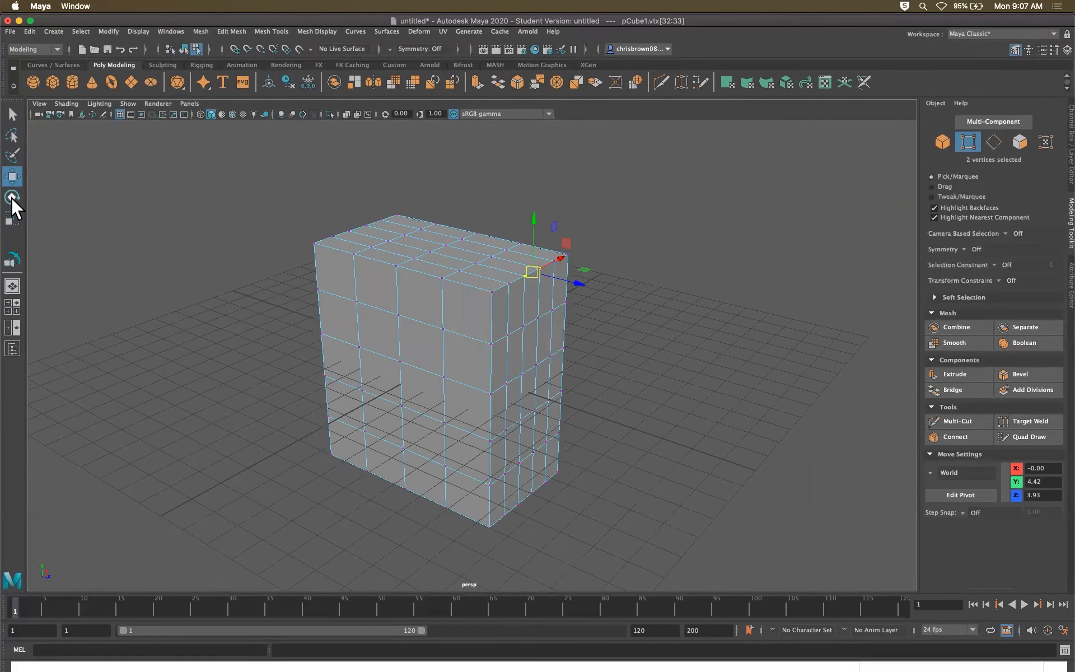
{"action": "left_click", "coordinate": [11, 197]}
{"action": "left_click", "coordinate": [14, 214]}
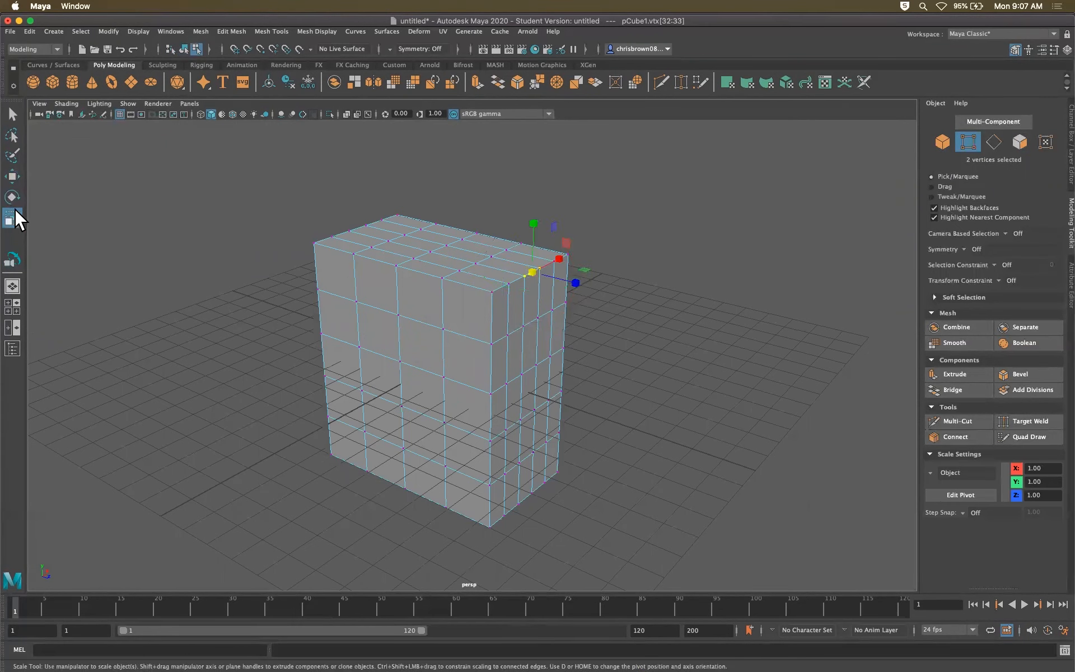
{"action": "key", "text": "w"}
{"action": "right_click_drag", "start_coordinate": [485, 351], "coordinate": [530, 327]}
{"action": "mouse_move", "coordinate": [440, 343]}
{"action": "left_mouse_down"}
{"action": "mouse_move", "coordinate": [435, 290]}
{"action": "mouse_move", "coordinate": [436, 320]}
{"action": "left_mouse_up"}
{"action": "left_click", "coordinate": [11, 196]}
{"action": "mouse_move", "coordinate": [465, 314]}
{"action": "left_mouse_down"}
{"action": "mouse_move", "coordinate": [493, 358]}
{"action": "mouse_move", "coordinate": [468, 316]}
{"action": "left_mouse_up"}
{"action": "key", "text": "ctrl+z"}
{"action": "left_click", "coordinate": [968, 141]}
{"action": "left_click_drag", "start_coordinate": [546, 237], "coordinate": [523, 260]}
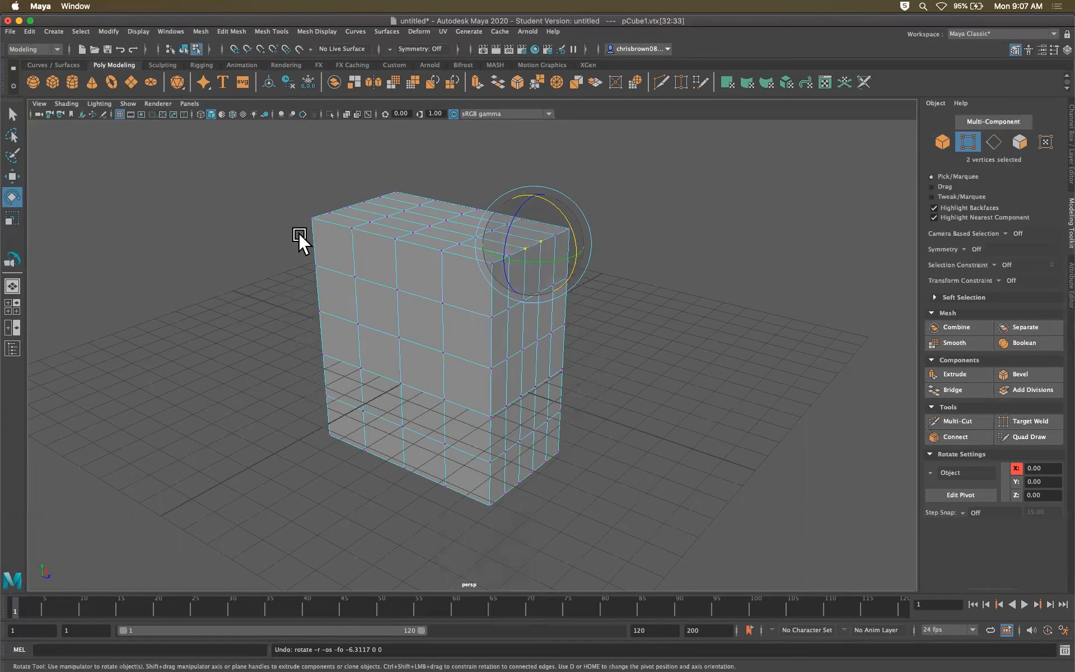
- Move the two vertices up and outward to about Y 6.54, Z 5.17, scale them apart about 2.78 times in X and Z, and deselect them
{"action": "left_click", "coordinate": [11, 177]}
{"action": "left_click_drag", "start_coordinate": [533, 216], "coordinate": [600, 212]}
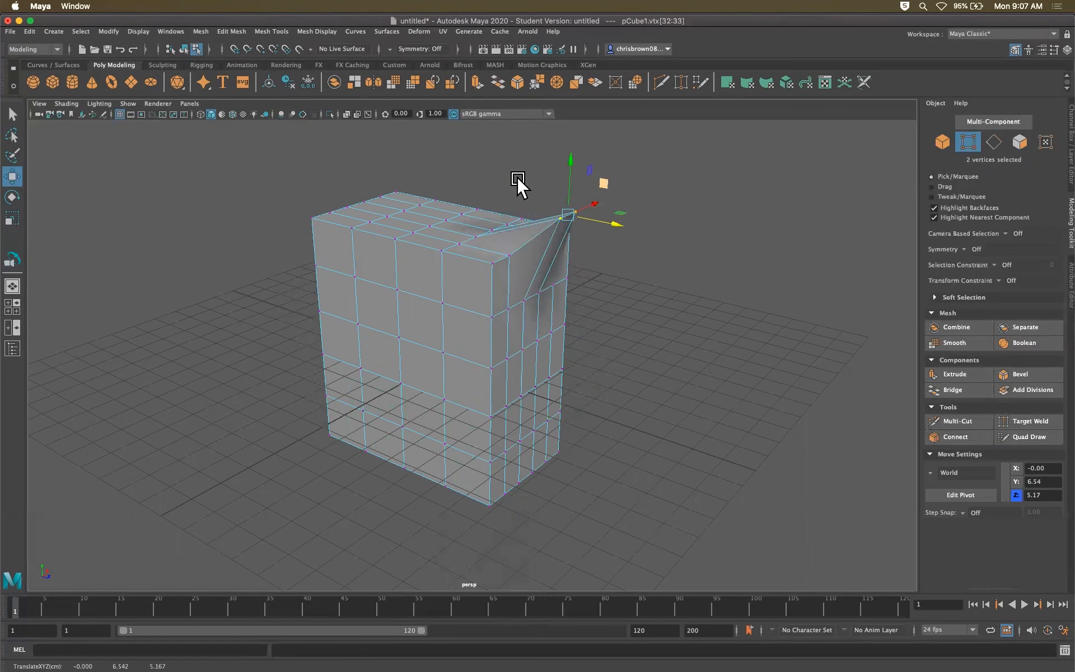
{"action": "left_click", "coordinate": [12, 194]}
{"action": "left_click_drag", "start_coordinate": [581, 230], "coordinate": [627, 217]}
{"action": "left_click", "coordinate": [13, 218]}
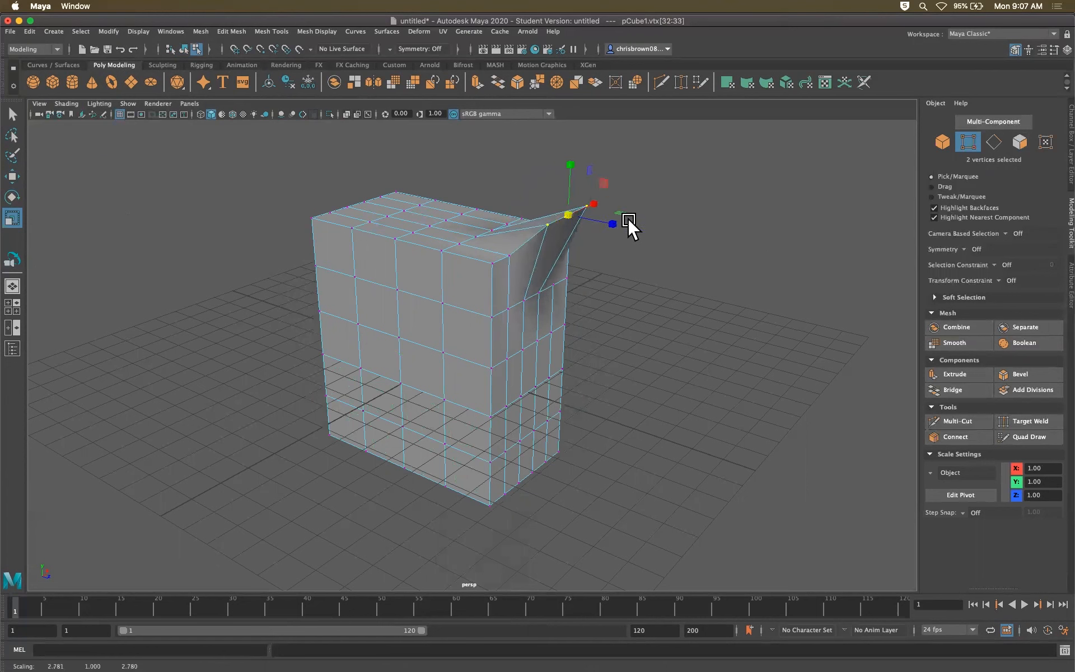
{"action": "left_click", "coordinate": [12, 113]}
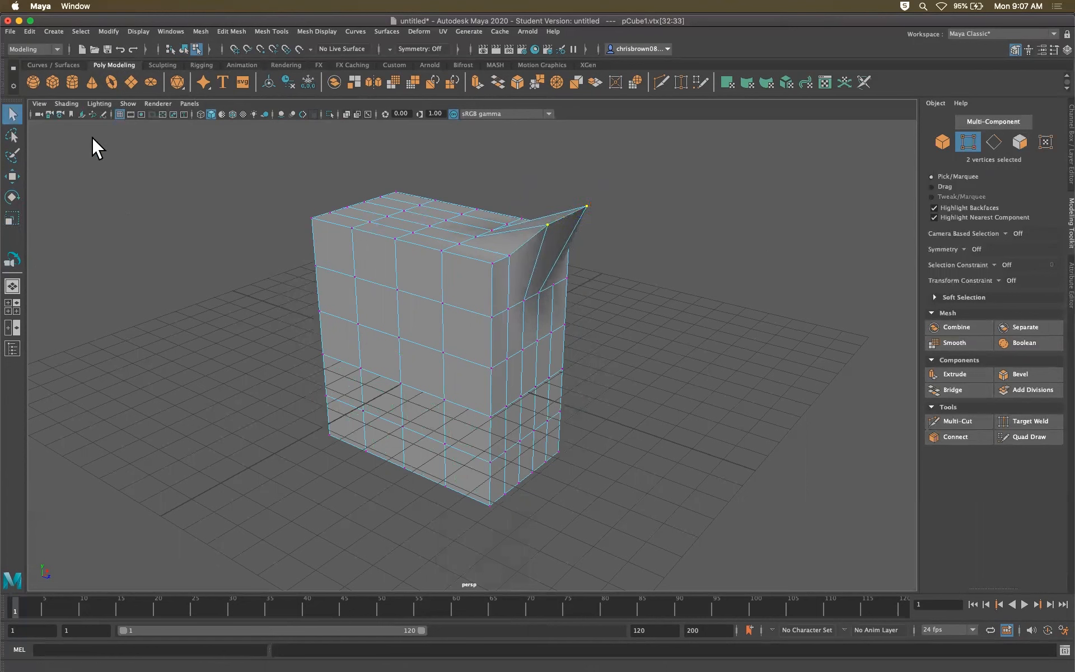
{"action": "left_click", "coordinate": [265, 250]}
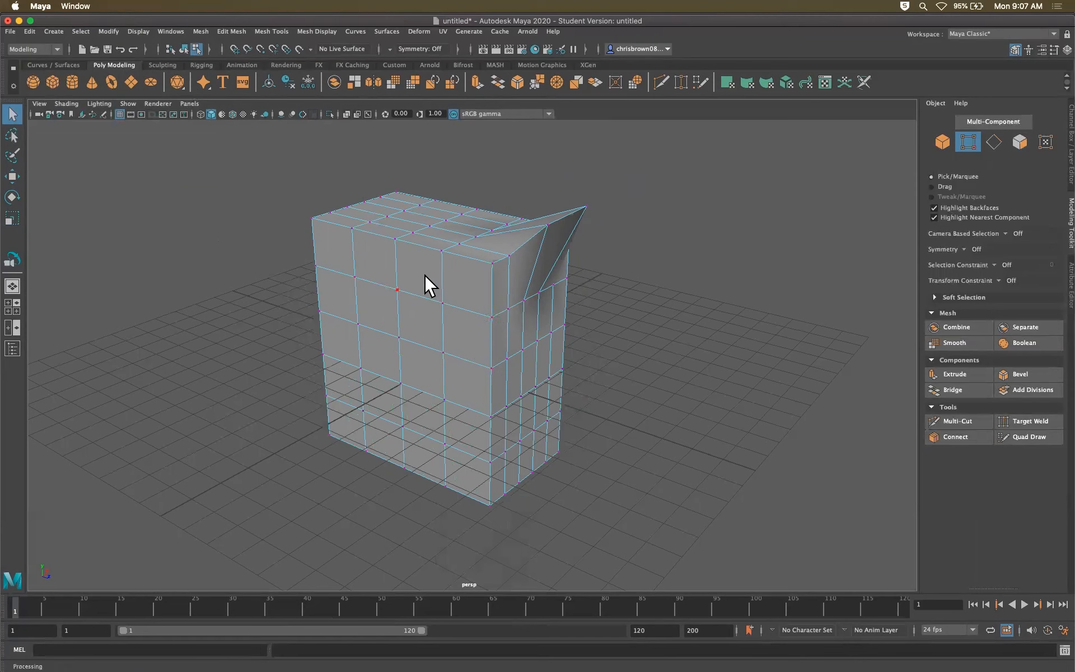
{"action": "left_click", "coordinate": [77, 31]}
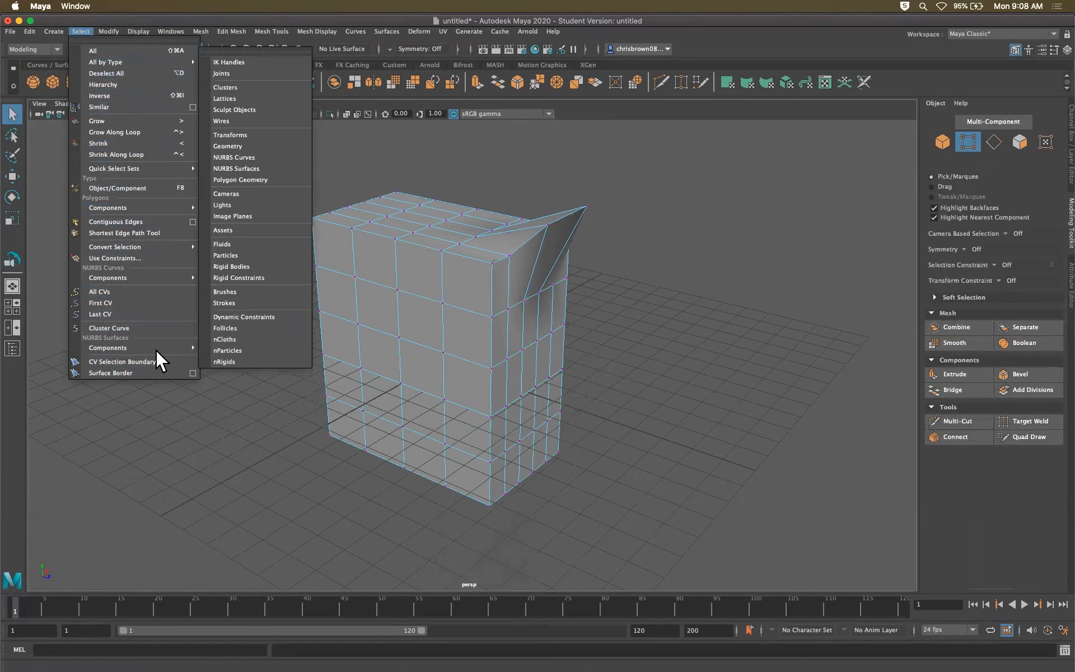
{"action": "left_click", "coordinate": [120, 427]}
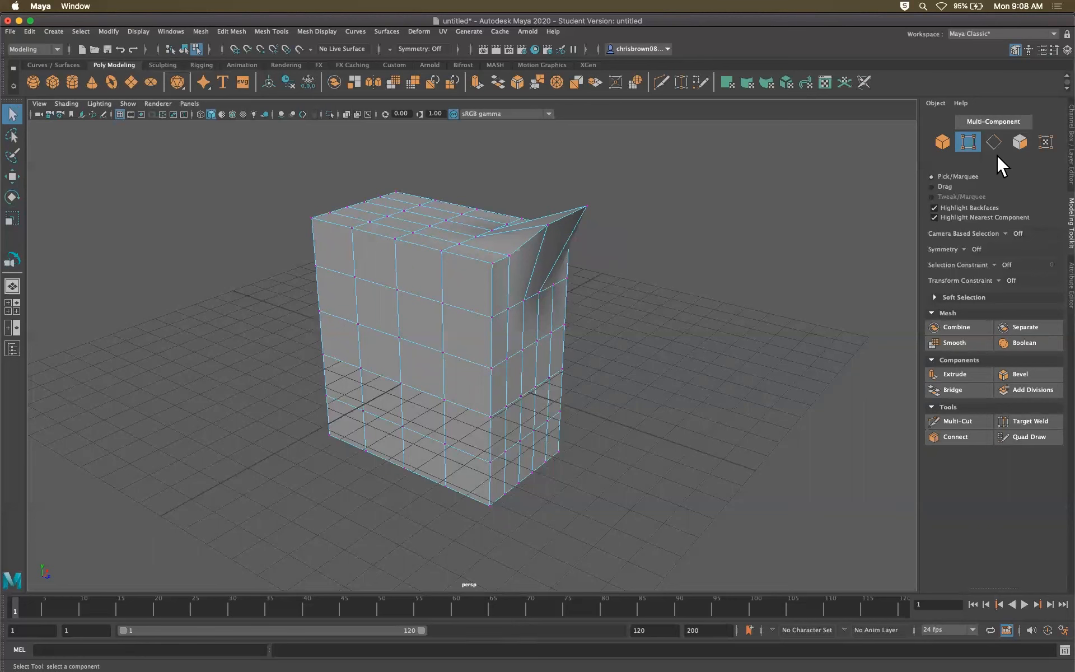
- Enable Multi-Component selection and pick a corner vertex and faces, ending with the face near the middle of the front side
{"action": "left_click", "coordinate": [1023, 140]}
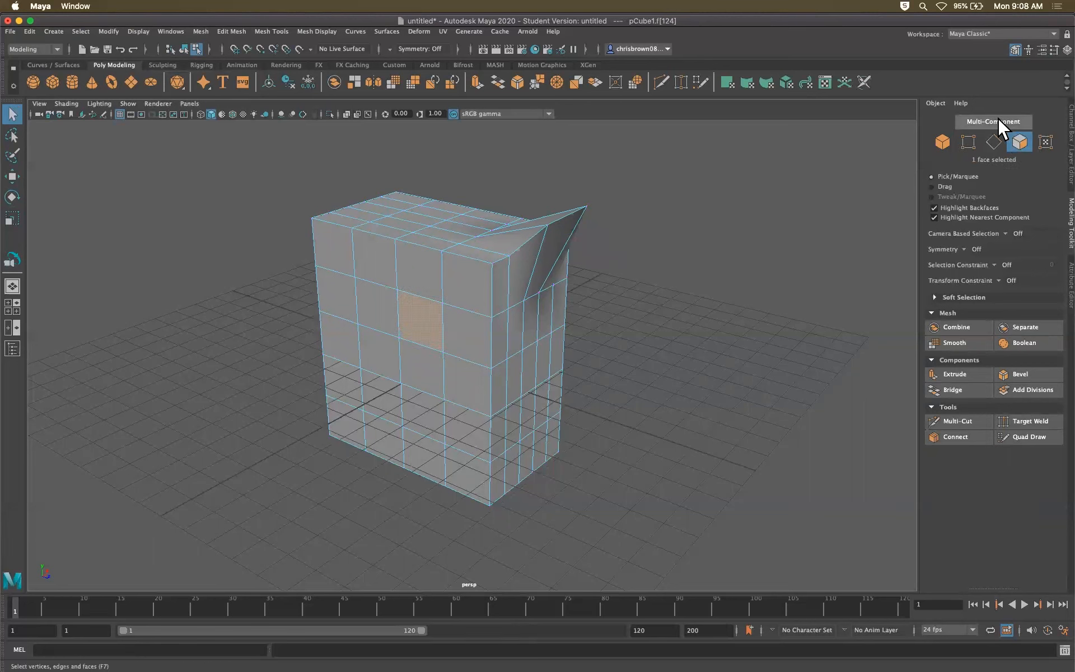
{"action": "left_click", "coordinate": [997, 120]}
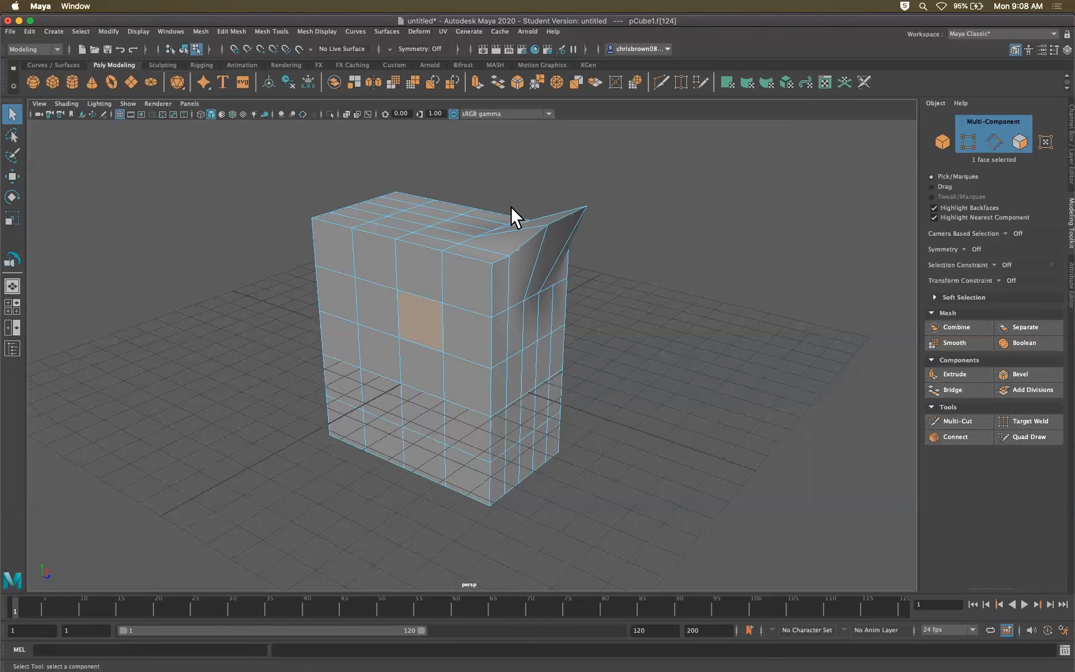
{"action": "left_click", "coordinate": [491, 263]}
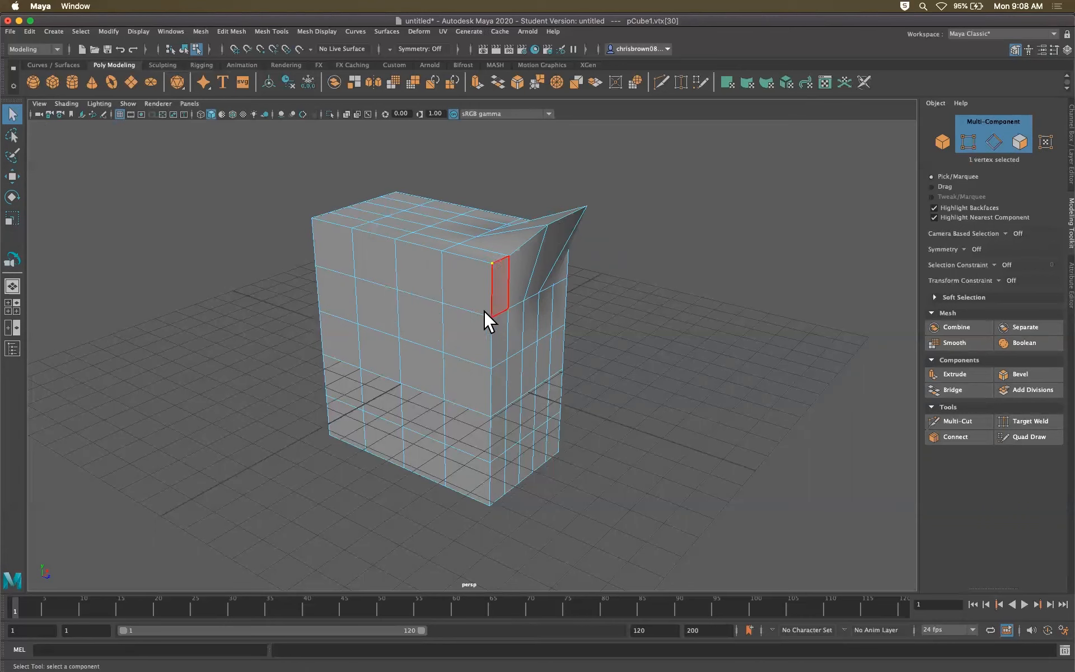
{"action": "left_click", "coordinate": [460, 288]}
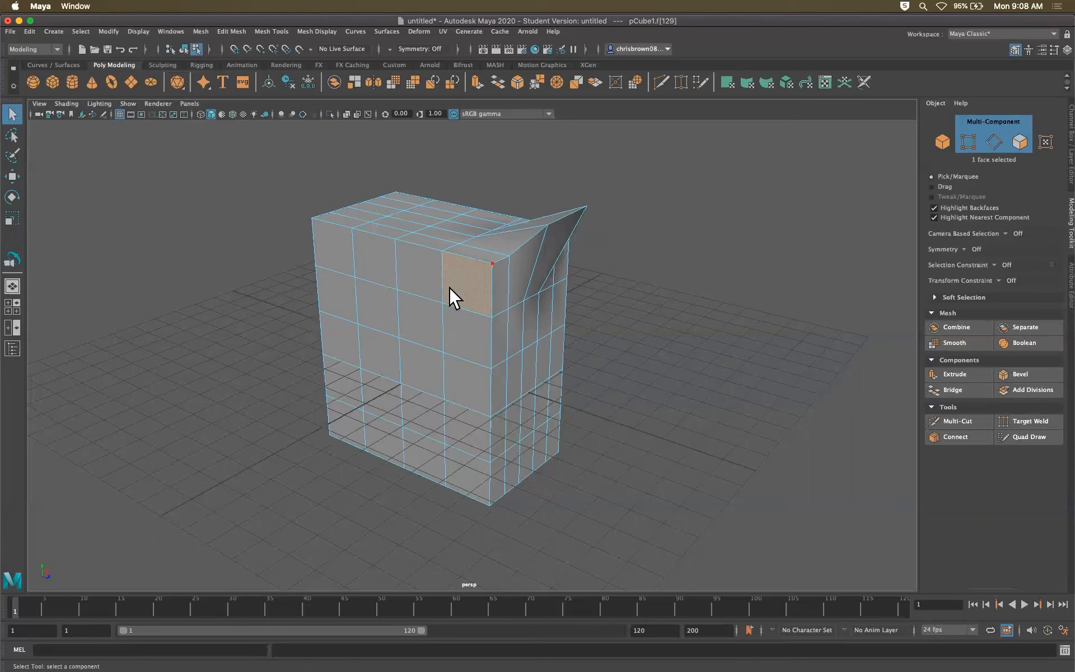
{"action": "left_click", "coordinate": [418, 320]}
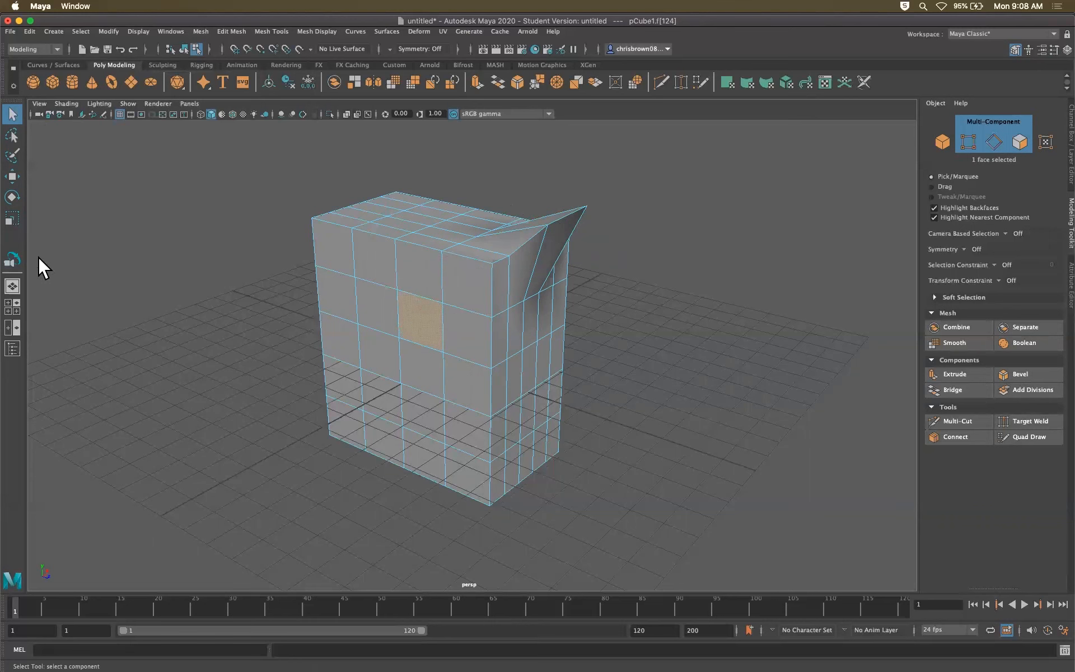
- Pull the selected front face outward from the cube with the Move tool and clear the selection
{"action": "left_click", "coordinate": [12, 176]}
{"action": "left_click_drag", "start_coordinate": [442, 310], "coordinate": [421, 319]}
{"action": "key", "text": "q"}
{"action": "left_click", "coordinate": [641, 267]}
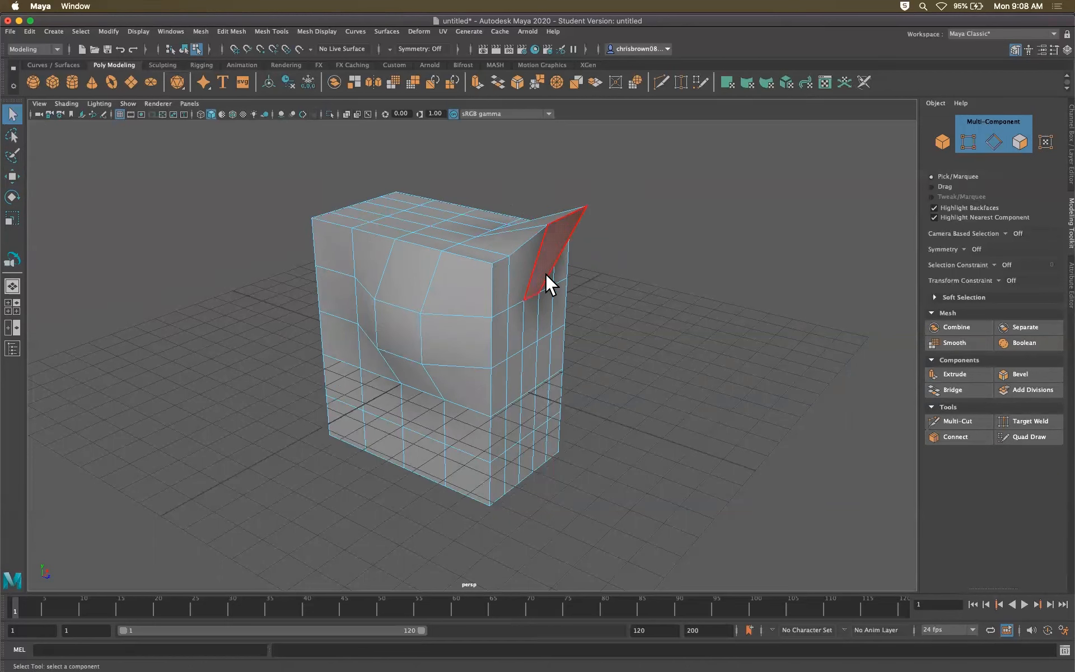
{"action": "left_click_drag", "start_coordinate": [266, 155], "coordinate": [753, 540]}
{"action": "left_click", "coordinate": [753, 531]}
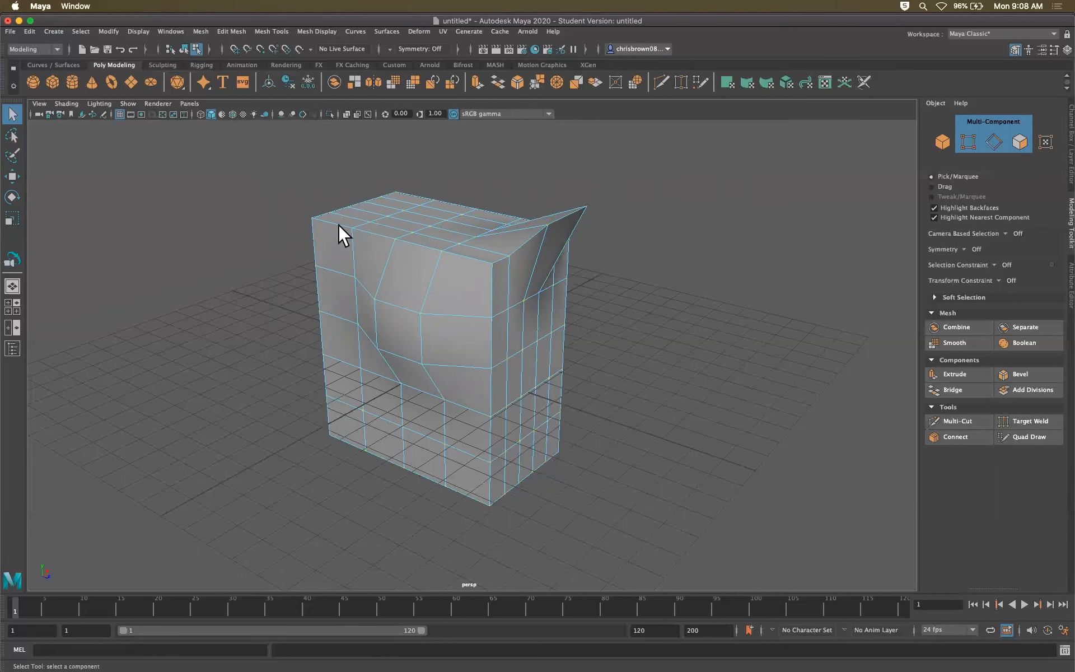
- Return the cube from component selection to Object Mode
{"action": "right_click", "coordinate": [468, 297]}
{"action": "right_click", "coordinate": [469, 293]}
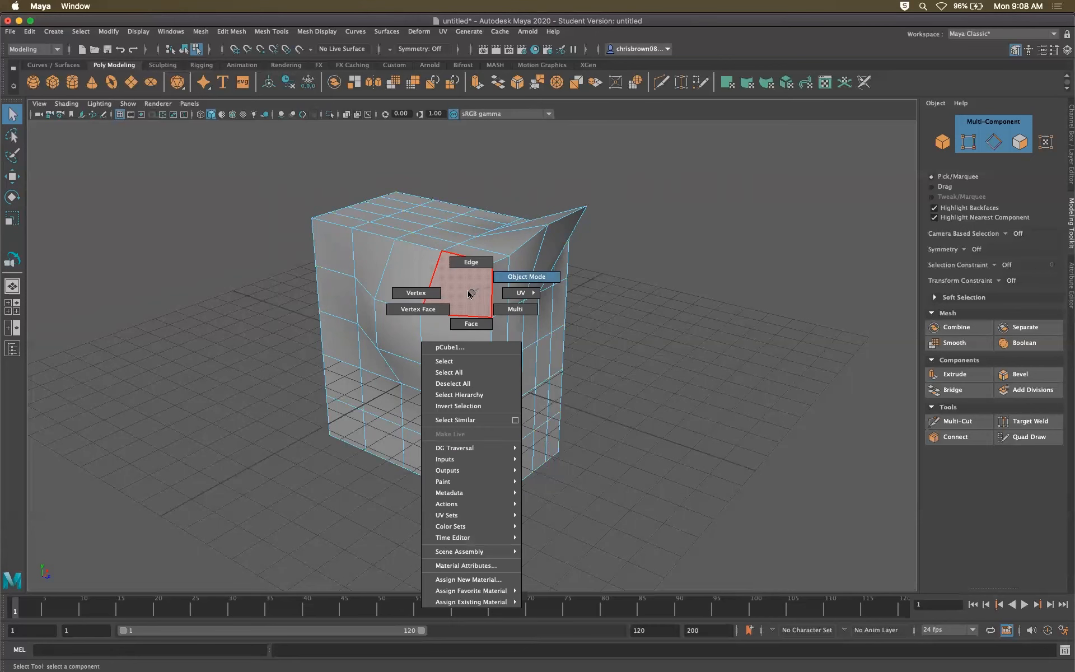
{"action": "left_click", "coordinate": [519, 278]}
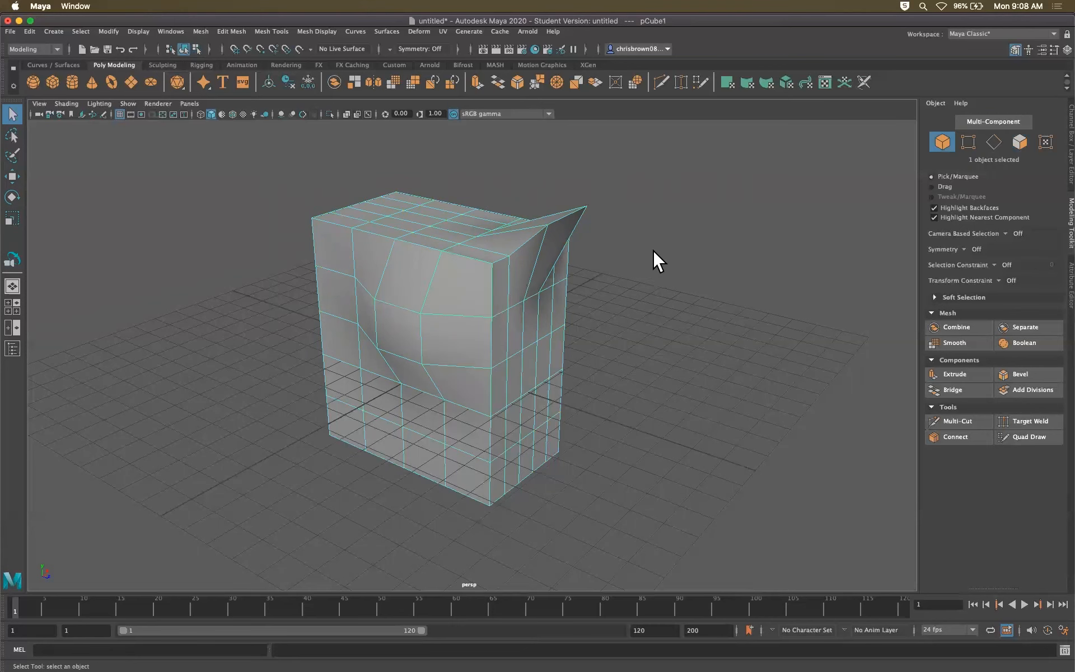
{"action": "left_click", "coordinate": [941, 140]}
- Compare the reshaped cube's unsmoothed, cage-plus-smooth and fully smoothed previews, and deselect it
{"action": "left_click_drag", "start_coordinate": [421, 342], "coordinate": [454, 353], "text": "alt"}
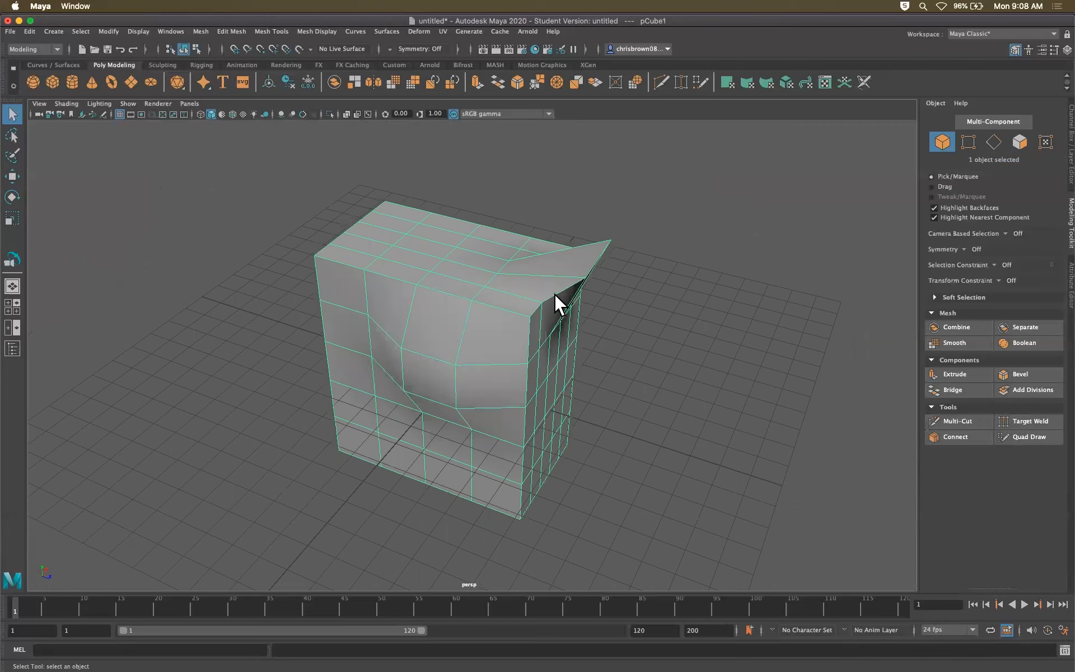
{"action": "key", "text": "1"}
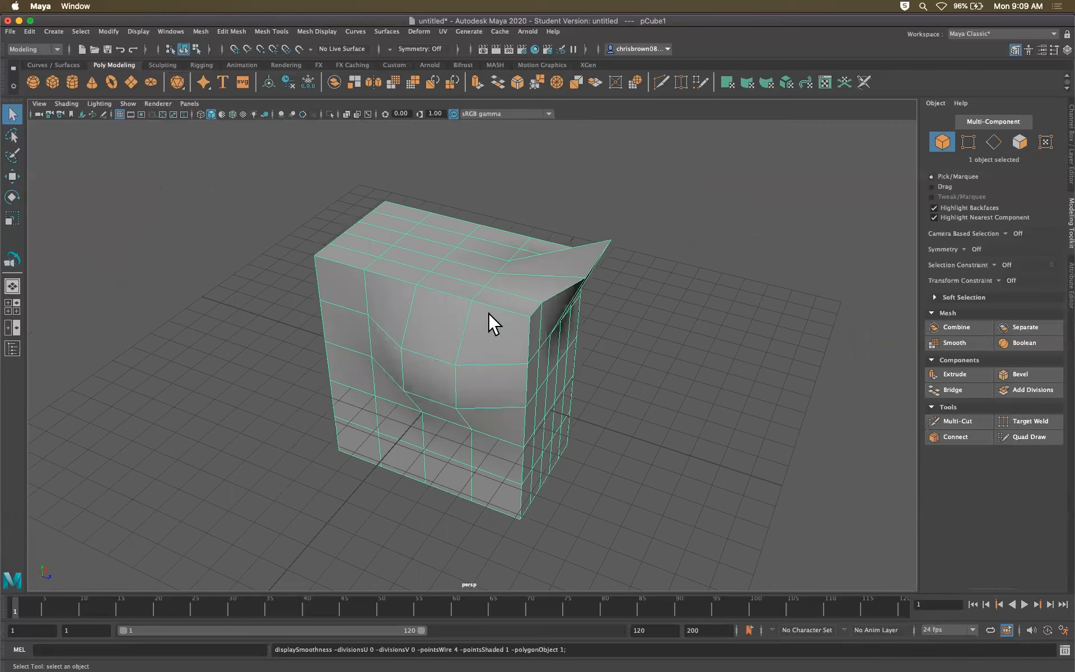
{"action": "key", "text": "2"}
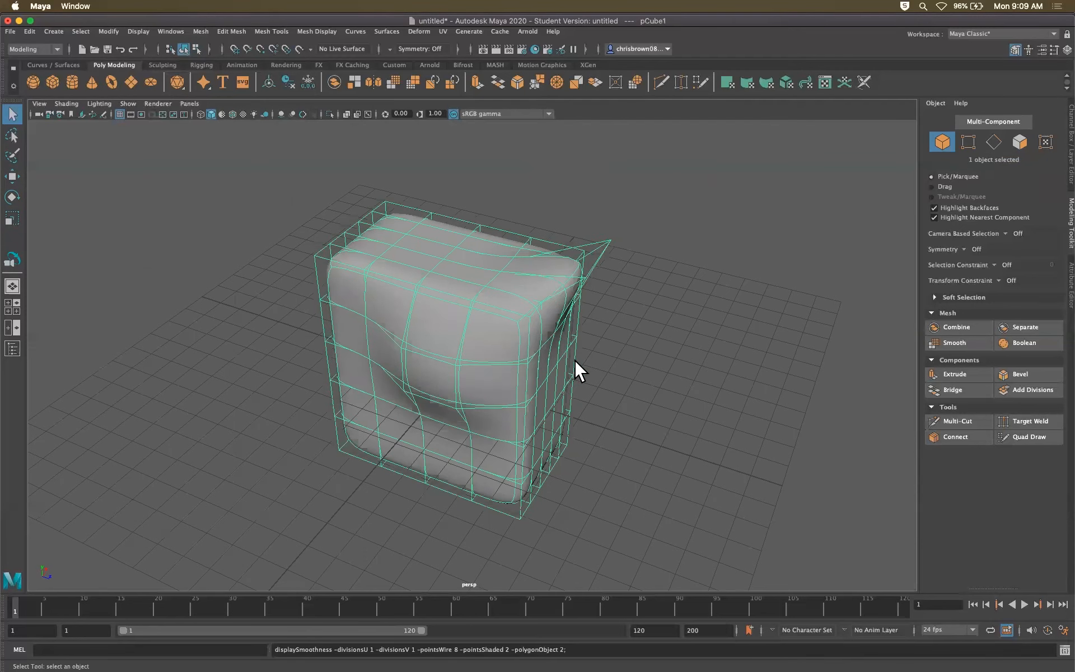
{"action": "left_click_drag", "start_coordinate": [576, 373], "coordinate": [569, 341], "text": "alt"}
{"action": "key", "text": "3"}
{"action": "left_click", "coordinate": [680, 370]}
- Select the smoothed cube and delete it from the scene
{"action": "left_click", "coordinate": [546, 348]}
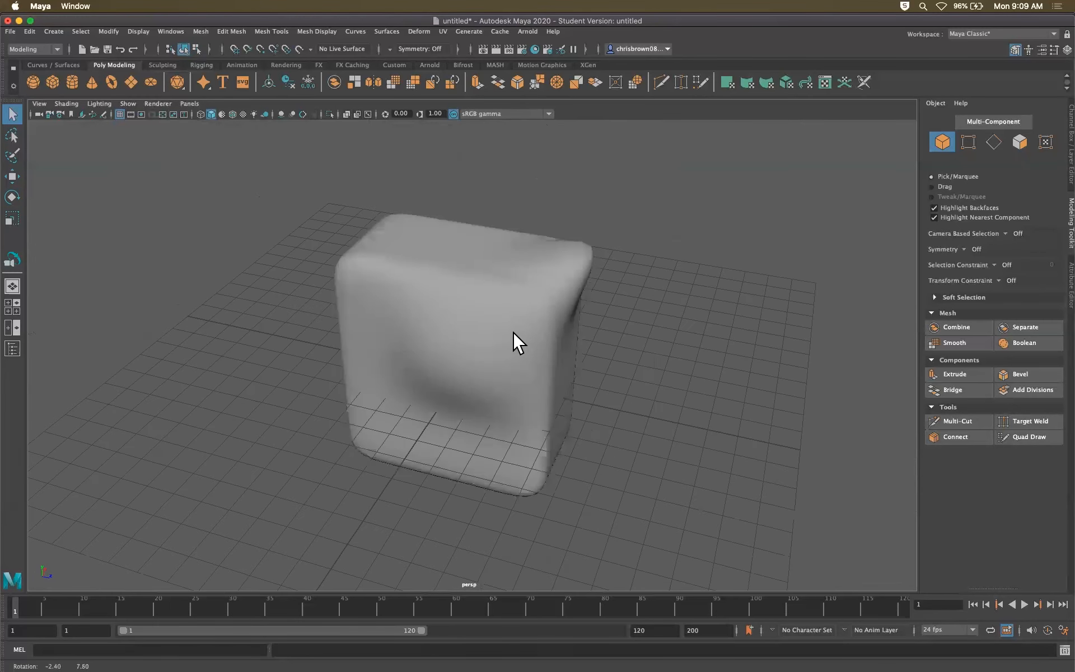
{"action": "key", "text": "Delete"}
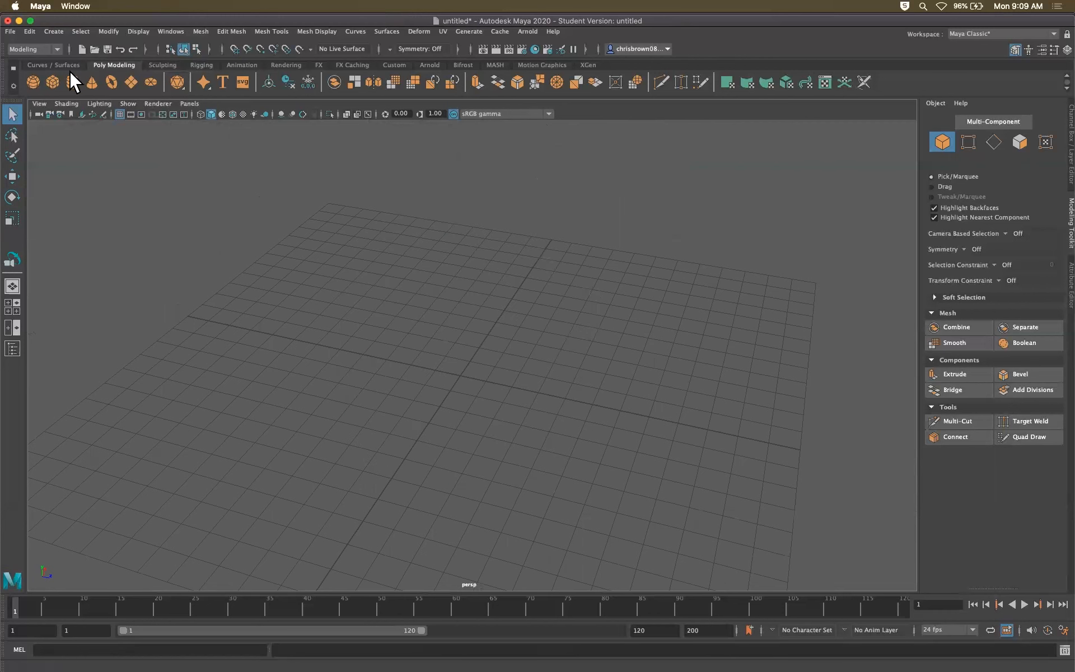
- Create a new polygon cube and scale it uniformly to about 6.71
{"action": "left_click", "coordinate": [49, 80]}
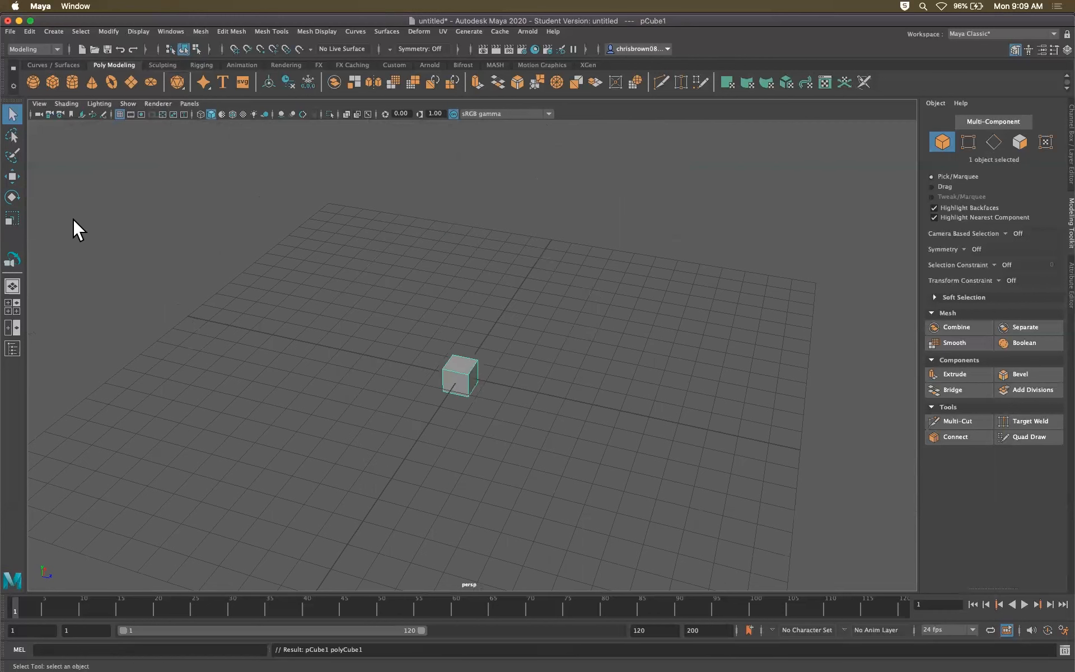
{"action": "left_click", "coordinate": [11, 217]}
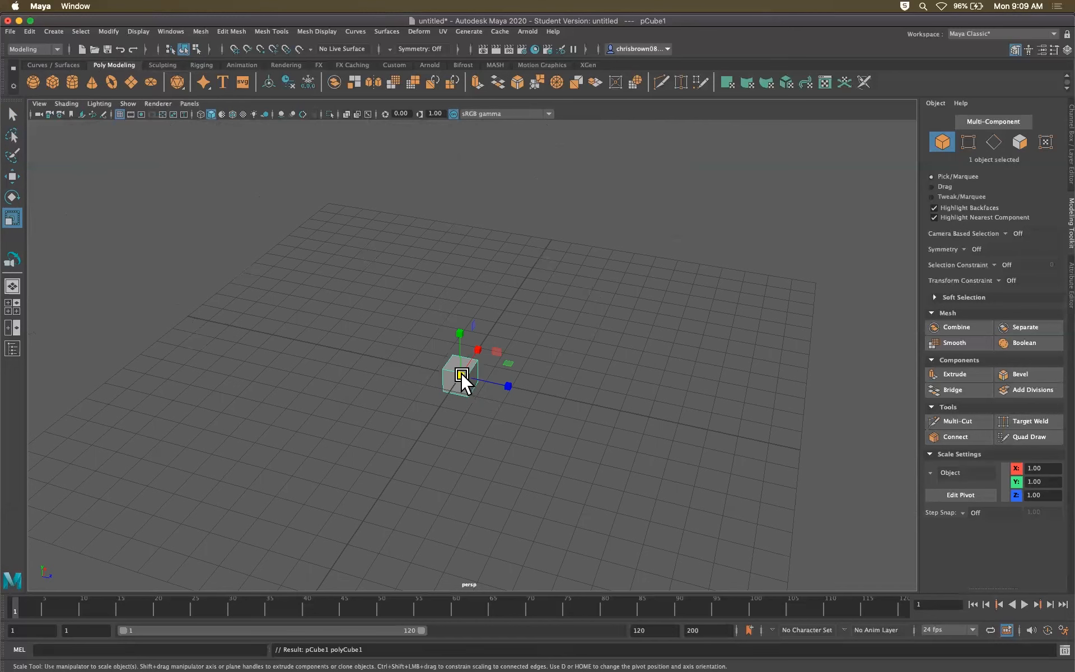
{"action": "left_click_drag", "start_coordinate": [468, 377], "coordinate": [491, 357]}
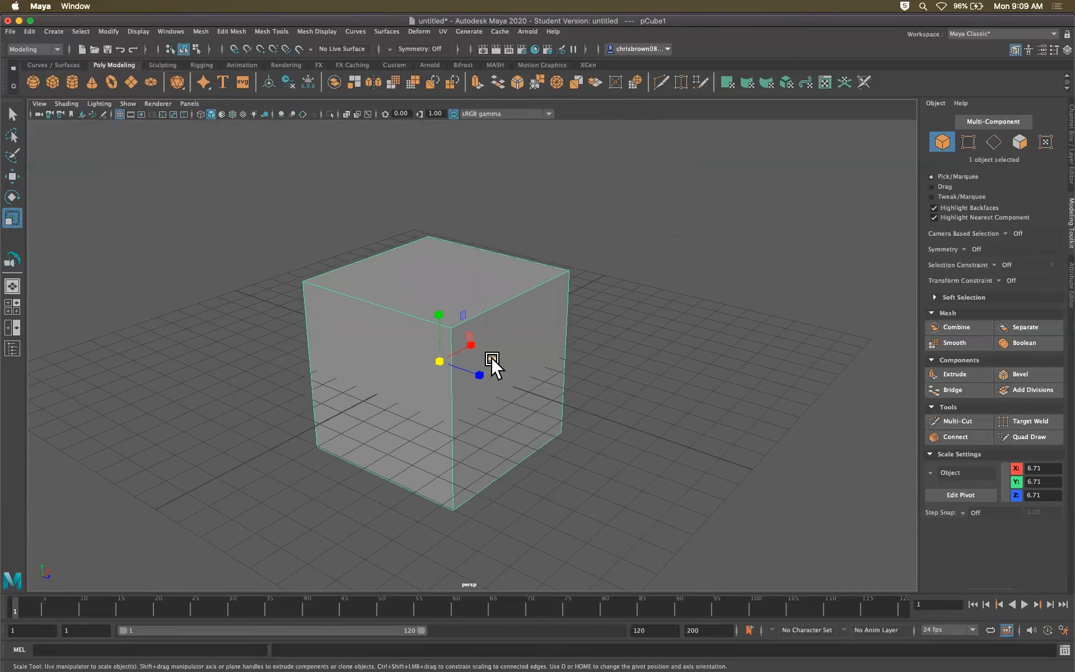
- Compare the new cube's smoothed and unsmoothed previews, ending in the unsmoothed display
{"action": "key", "text": "2"}
{"action": "key", "text": "3"}
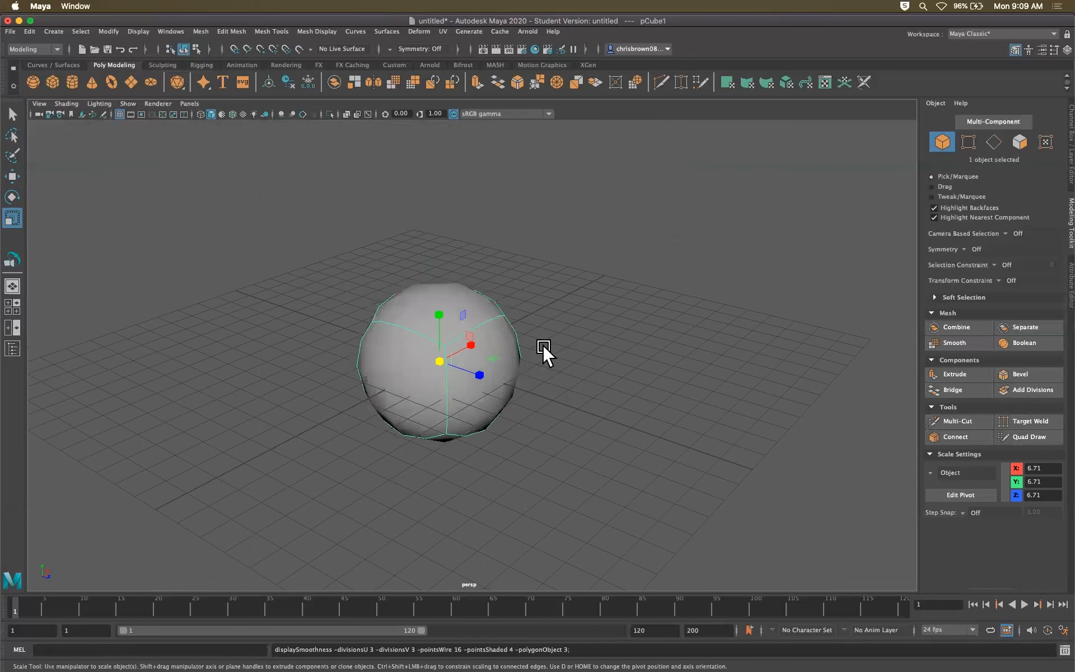
{"action": "left_click", "coordinate": [616, 341]}
{"action": "left_click", "coordinate": [507, 364]}
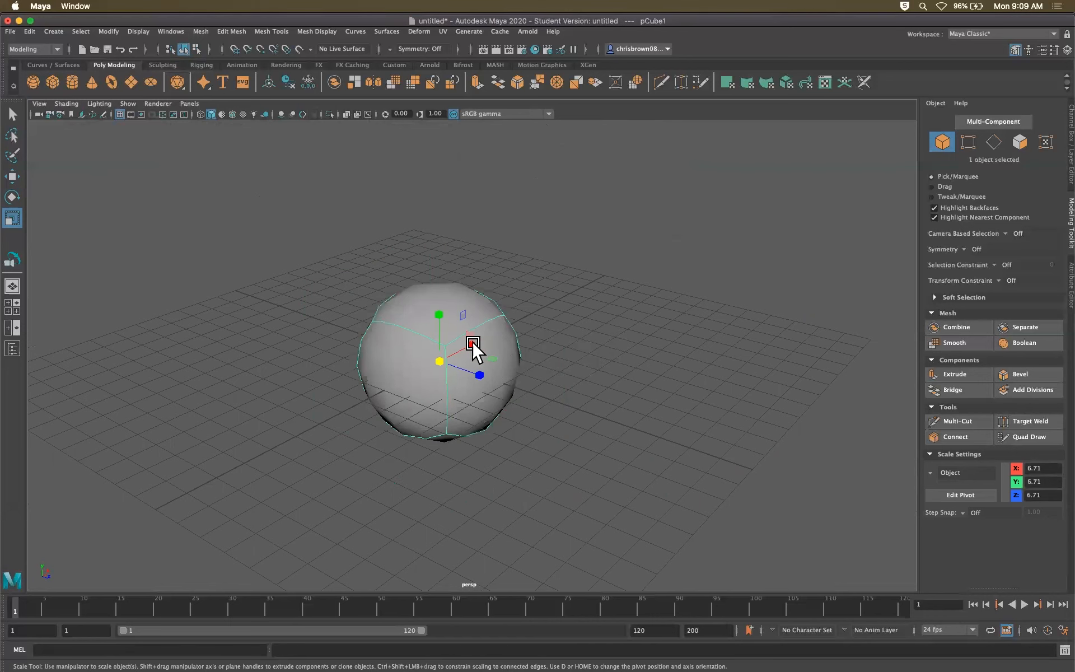
{"action": "mouse_move", "coordinate": [480, 341]}
{"action": "left_mouse_down", "text": "alt"}
{"action": "mouse_move", "coordinate": [494, 375]}
{"action": "mouse_move", "coordinate": [442, 367]}
{"action": "mouse_move", "coordinate": [446, 317]}
{"action": "mouse_move", "coordinate": [472, 322]}
{"action": "left_mouse_up", "text": "alt"}
{"action": "key", "text": "1"}
{"action": "left_click_drag", "start_coordinate": [502, 367], "coordinate": [644, 340], "text": "alt"}
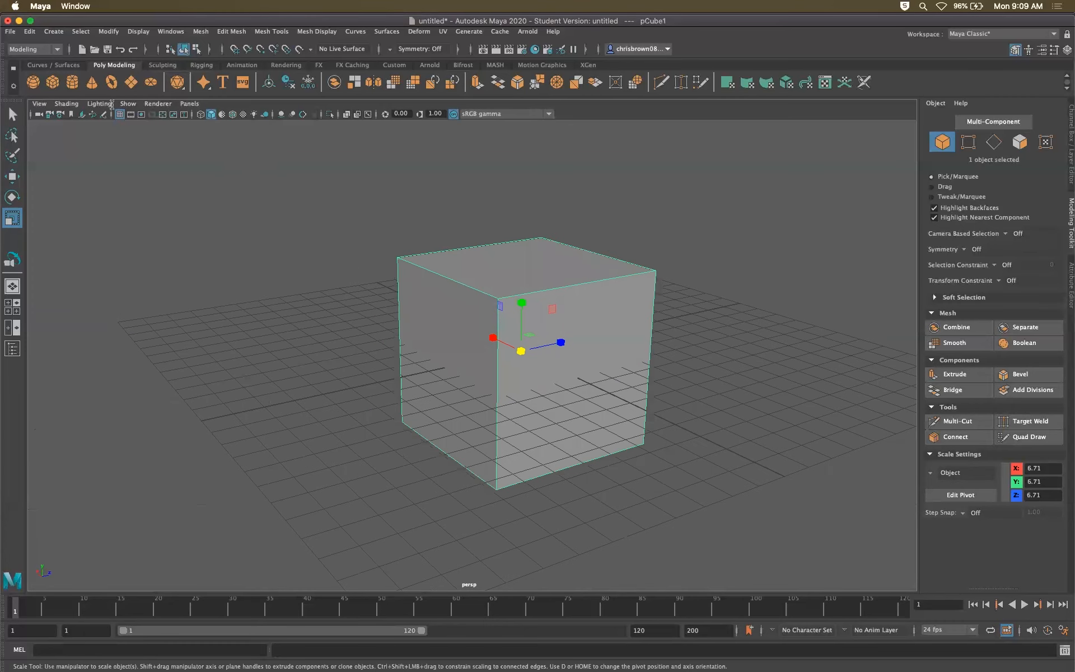
- Set the cube's width, height and depth subdivisions to 10 each in its creation attributes
{"action": "left_click", "coordinate": [12, 114]}
{"action": "mouse_move", "coordinate": [576, 364]}
{"action": "left_mouse_down", "text": "alt"}
{"action": "mouse_move", "coordinate": [489, 355]}
{"action": "mouse_move", "coordinate": [560, 363]}
{"action": "left_mouse_up", "text": "alt"}
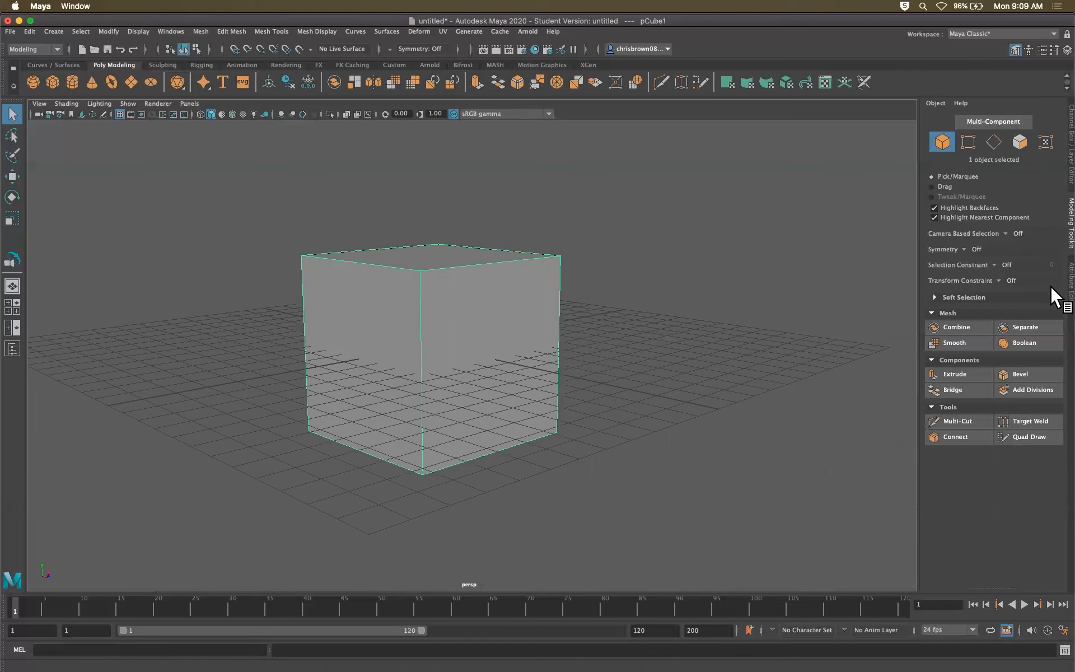
{"action": "key", "text": "ctrl+a"}
{"action": "left_click", "coordinate": [914, 235]}
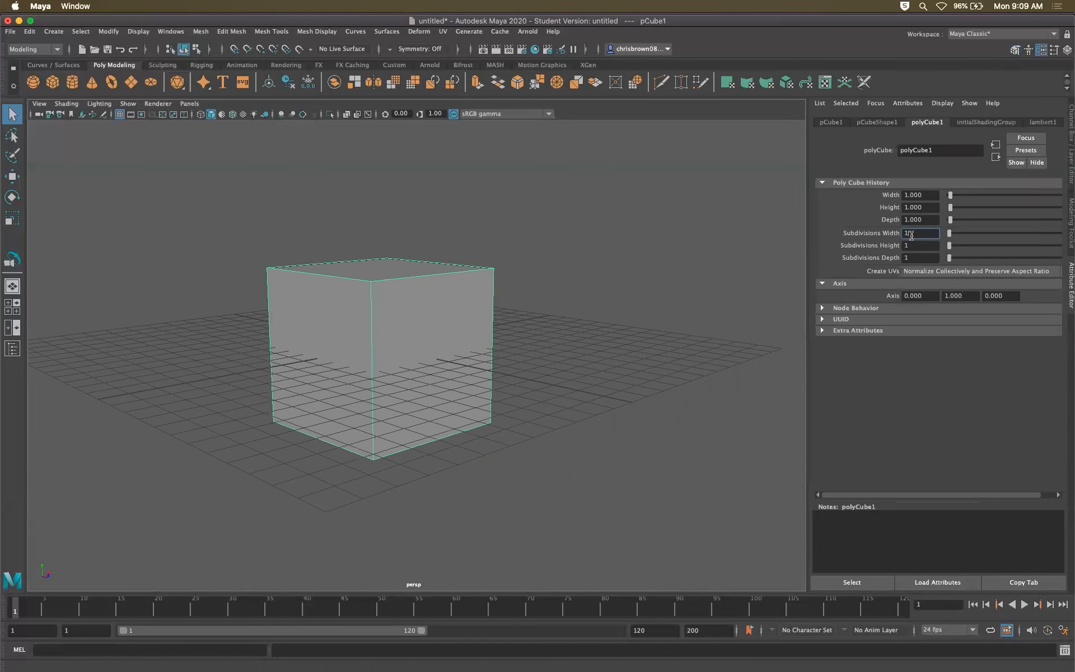
{"action": "left_click", "coordinate": [919, 245]}
{"action": "type", "text": "0"}
{"action": "left_click", "coordinate": [921, 259]}
{"action": "type", "text": "0"}
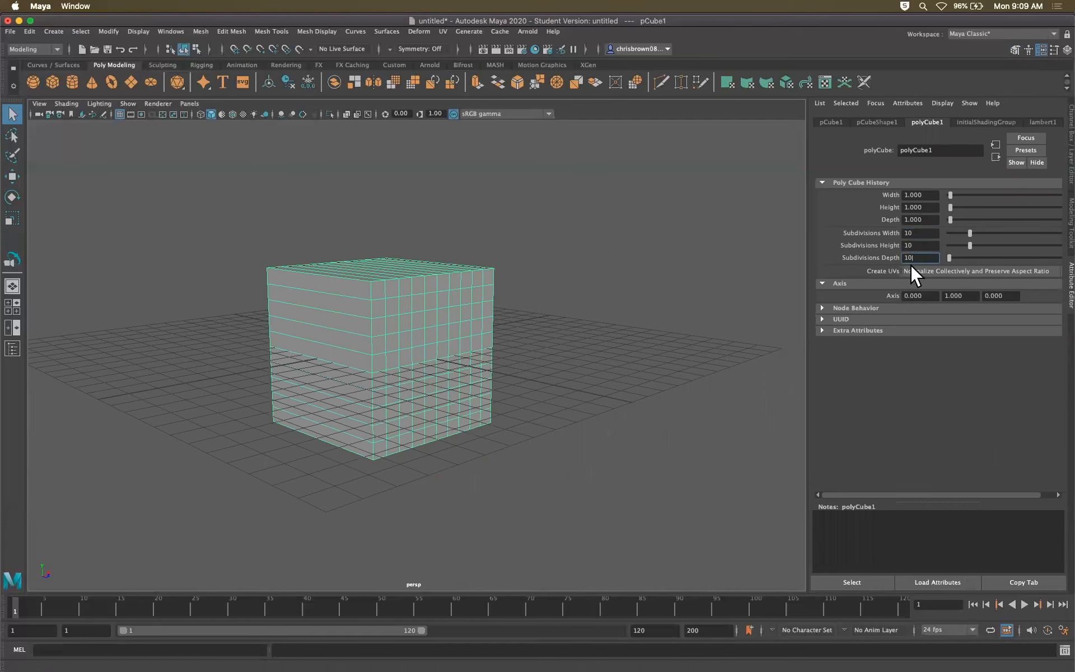
{"action": "key", "text": "Return"}
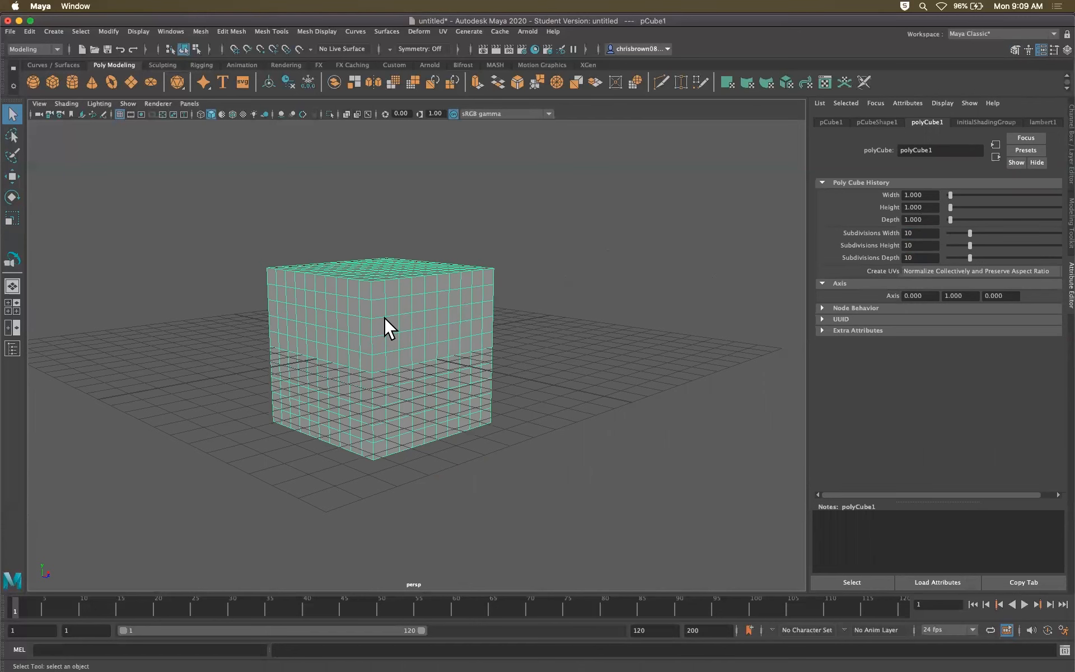
- Display the subdivided cube with full smoothing, inspect it unselected, and select it again
{"action": "key", "text": "3"}
{"action": "left_click", "coordinate": [544, 333]}
{"action": "left_click_drag", "start_coordinate": [501, 338], "coordinate": [474, 336], "text": "alt"}
{"action": "left_click", "coordinate": [475, 336]}
- Set the smoothed cube's width, height and depth subdivisions to 5 each
{"action": "left_click", "coordinate": [918, 235]}
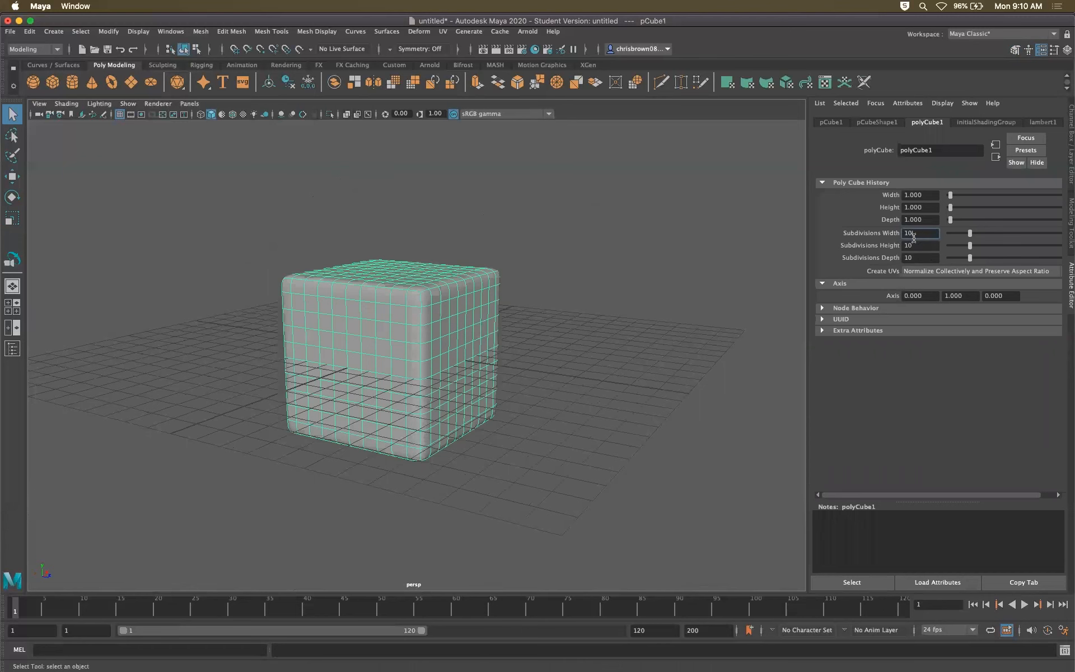
{"action": "type", "text": "5"}
{"action": "key", "text": "Tab"}
{"action": "type", "text": "5"}
{"action": "key", "text": "Return"}
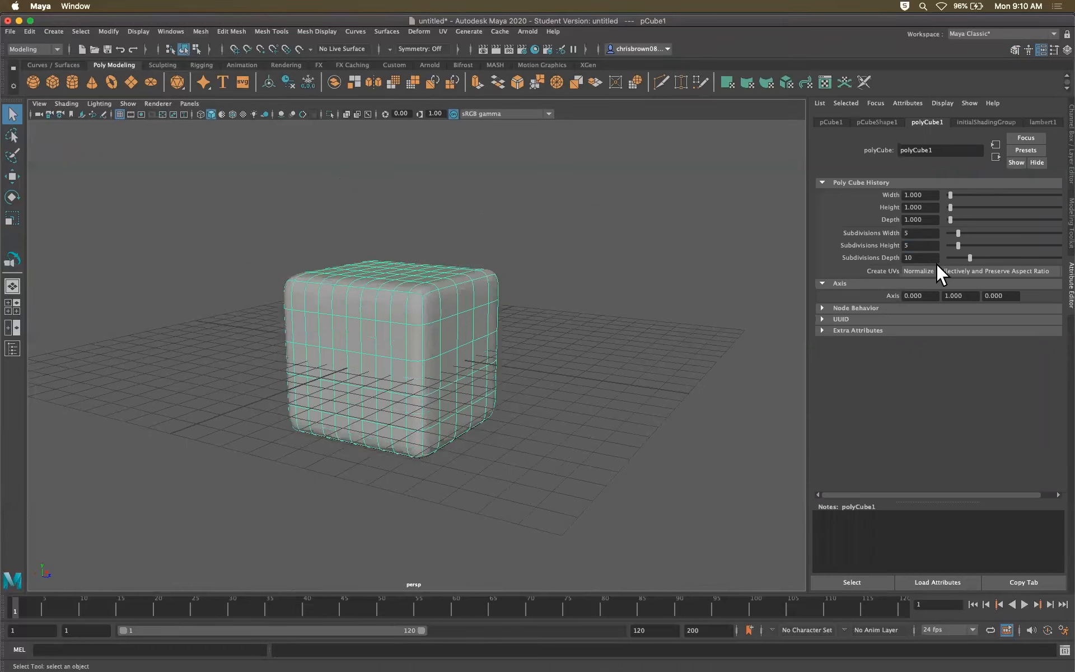
{"action": "double_click", "coordinate": [919, 258]}
{"action": "type", "text": "5"}
{"action": "key", "text": "Return"}
- Move the smoothed cube about 14 units along the Z axis, away from the grid's centre
{"action": "left_click_drag", "start_coordinate": [461, 349], "coordinate": [410, 356], "text": "alt"}
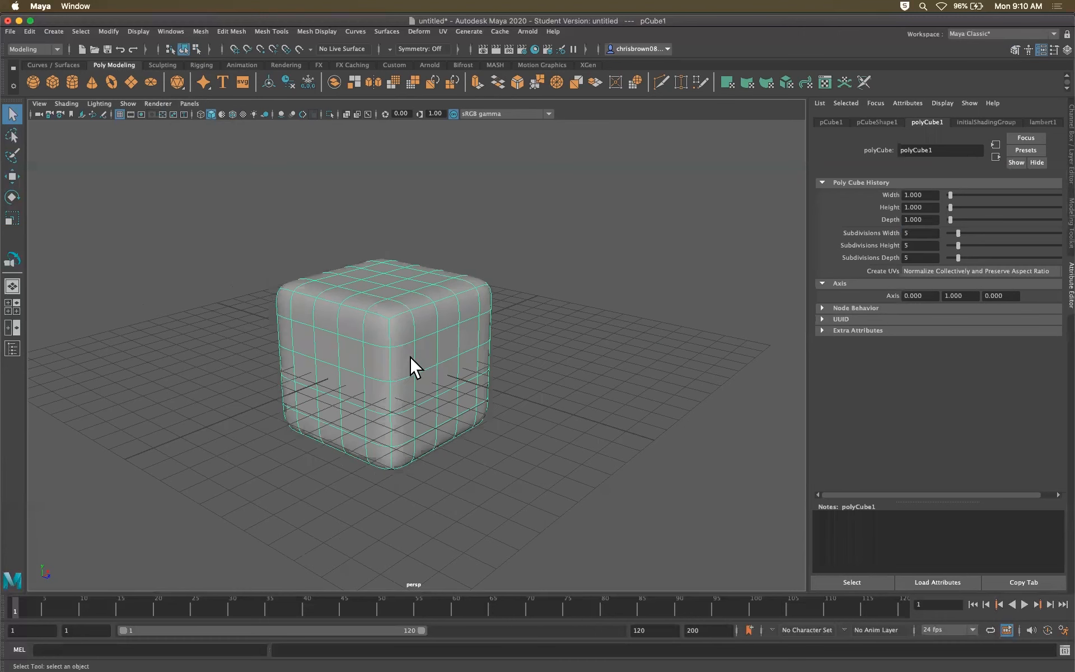
{"action": "left_click", "coordinate": [11, 178]}
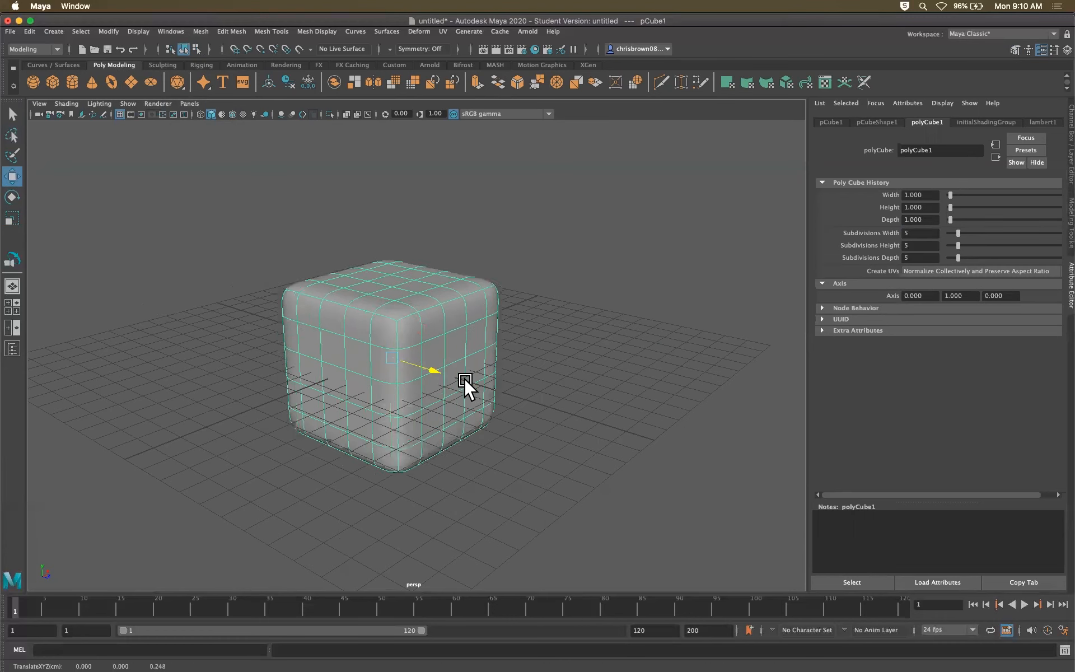
{"action": "left_click_drag", "start_coordinate": [464, 378], "coordinate": [771, 493]}
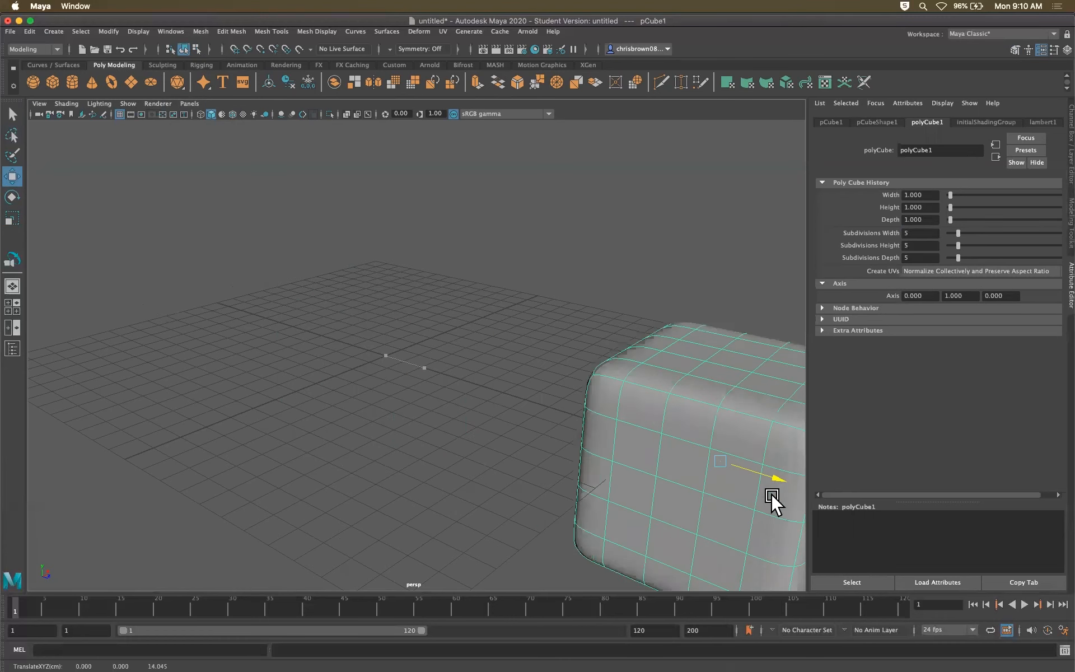
- Create a second cube with 3 width and 2 height subdivisions, and scale it uniformly to about 6.17
{"action": "left_click", "coordinate": [53, 83]}
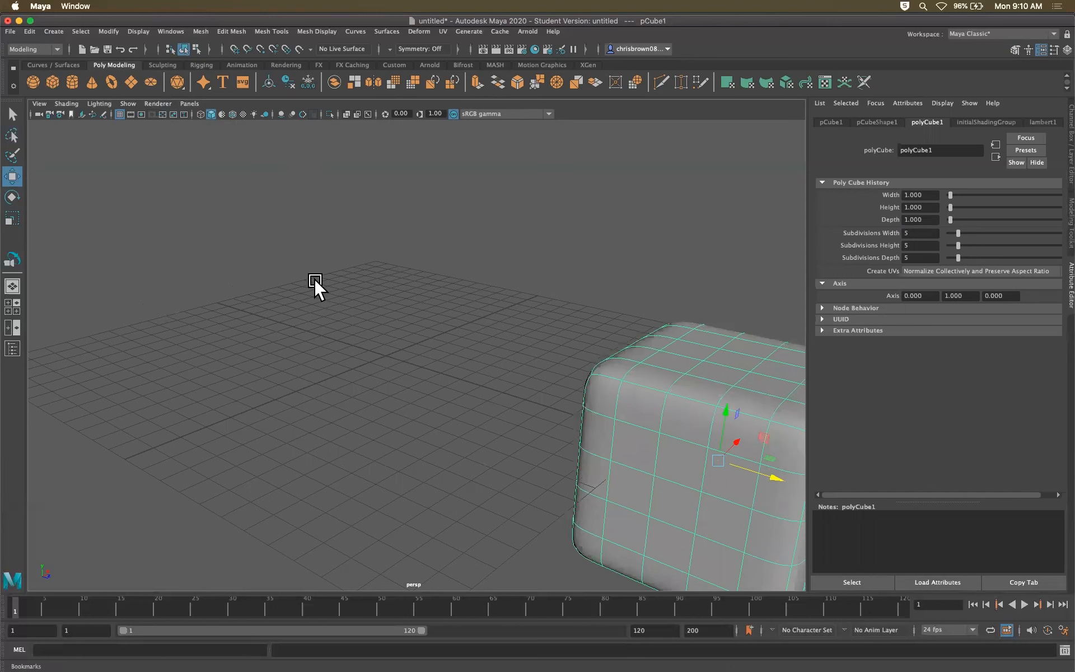
{"action": "left_click", "coordinate": [47, 83]}
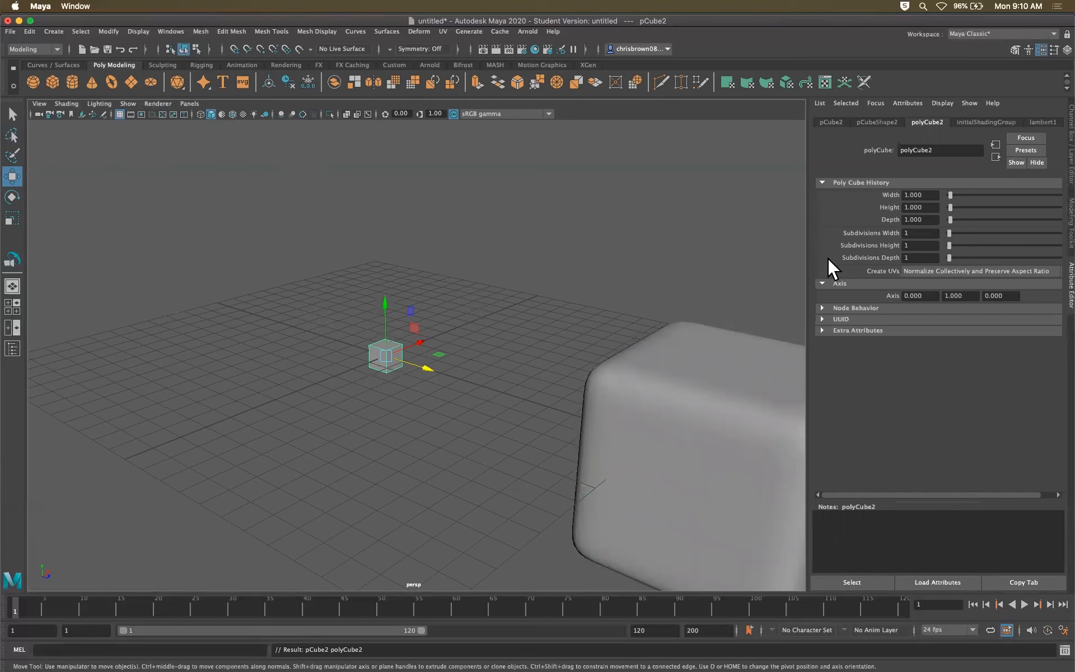
{"action": "left_click_drag", "start_coordinate": [948, 230], "coordinate": [952, 228]}
{"action": "left_click", "coordinate": [14, 219]}
{"action": "left_click_drag", "start_coordinate": [384, 354], "coordinate": [537, 351]}
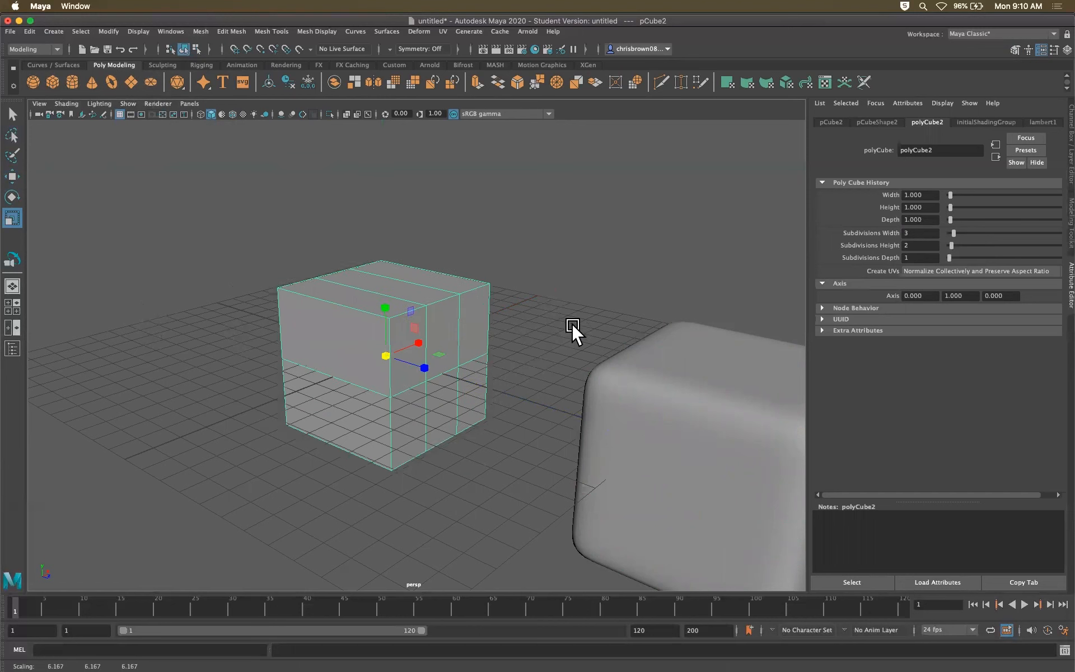
- Select the two cubes alternately to compare their subdivisions
{"action": "left_click", "coordinate": [559, 265]}
{"action": "left_click", "coordinate": [12, 112]}
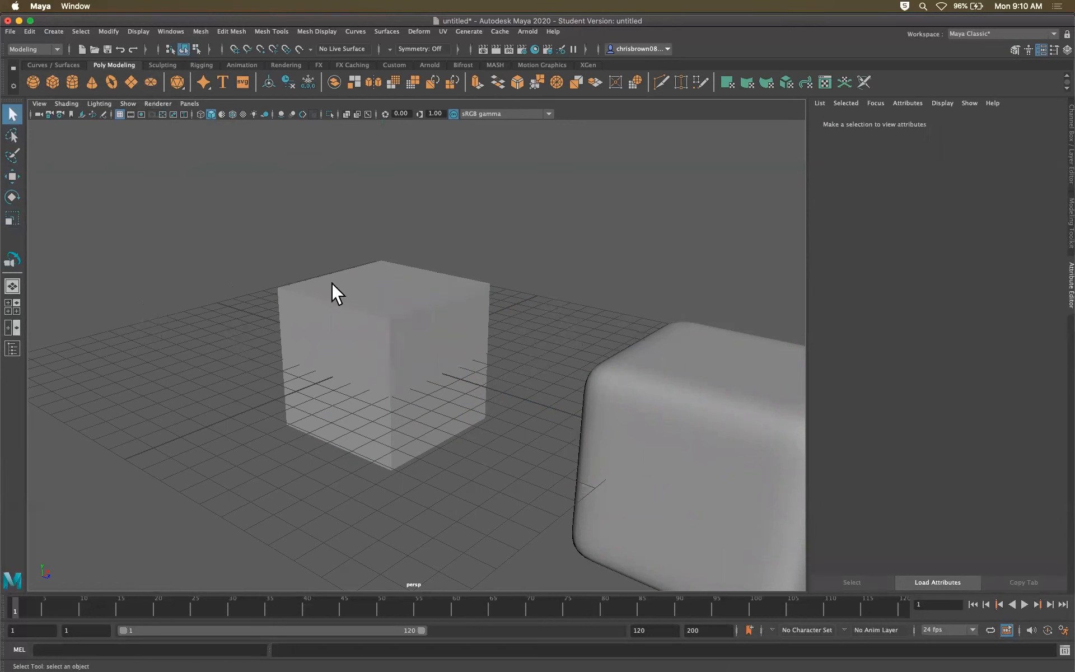
{"action": "left_click", "coordinate": [676, 398]}
{"action": "left_click", "coordinate": [402, 319]}
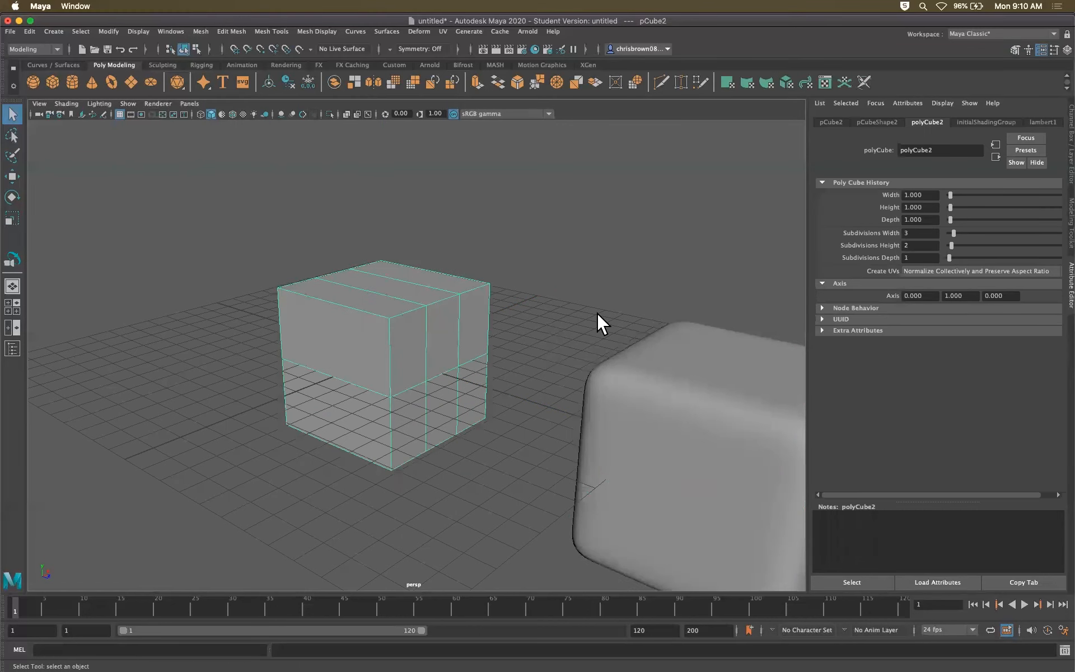
{"action": "left_click", "coordinate": [666, 374]}
{"action": "left_click", "coordinate": [487, 341]}
{"action": "left_click", "coordinate": [680, 373]}
- Compare the second cube's unsmoothed, cage-plus-smooth and fully smoothed previews, ending in the unsmoothed display
{"action": "left_click", "coordinate": [416, 333]}
{"action": "key", "text": "3"}
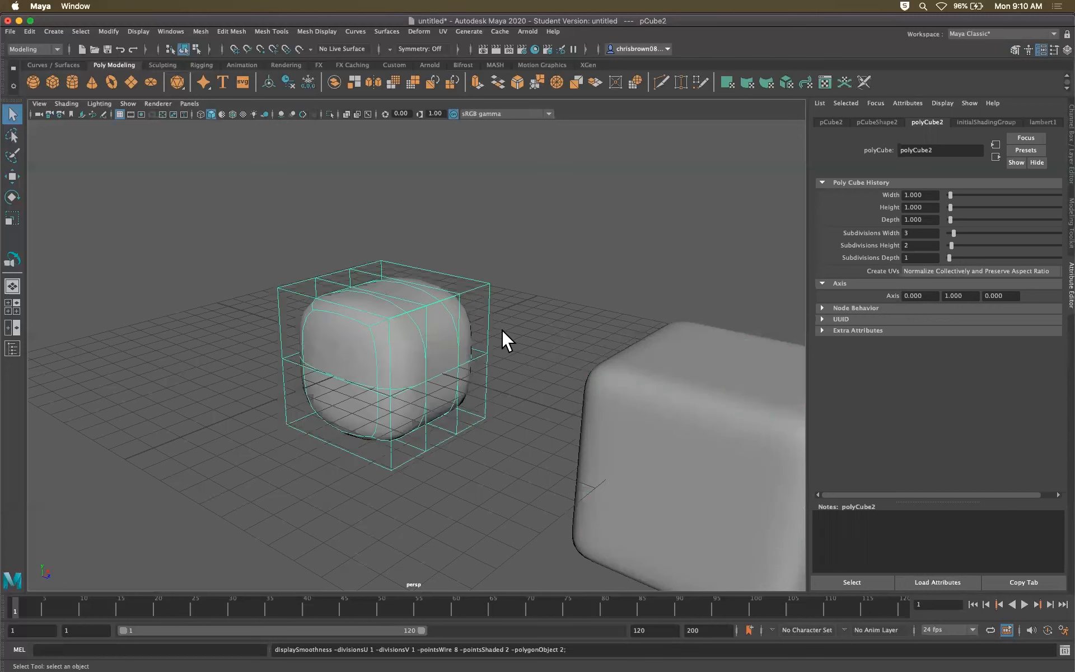
{"action": "left_click", "coordinate": [577, 315]}
{"action": "left_click_drag", "start_coordinate": [577, 315], "coordinate": [631, 333], "text": "alt"}
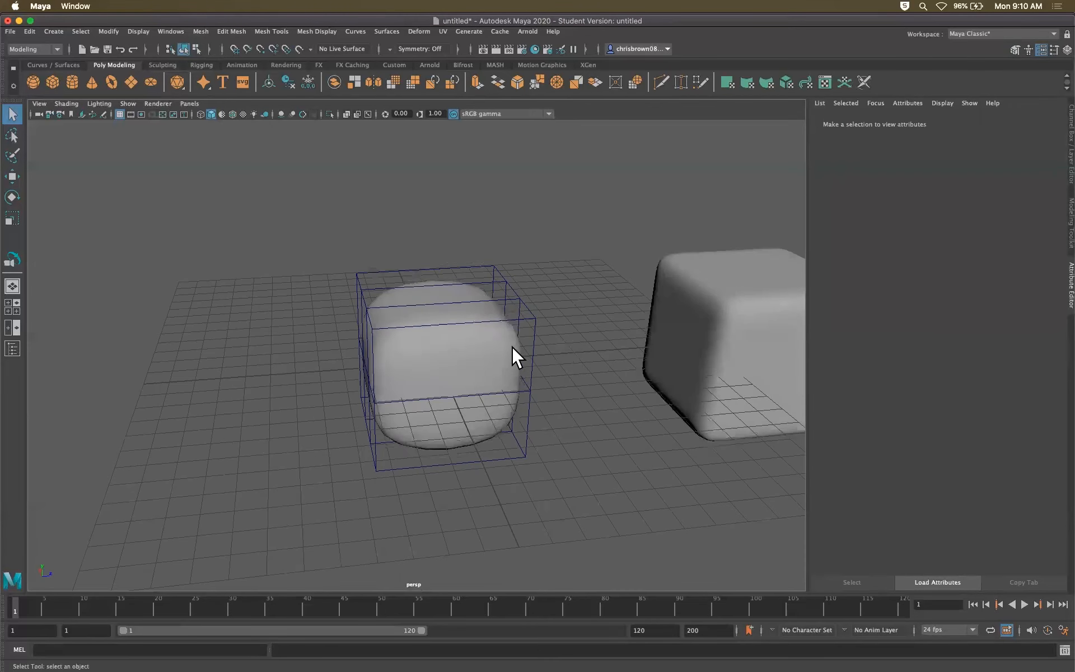
{"action": "left_click", "coordinate": [529, 337]}
{"action": "key", "text": "1"}
{"action": "key", "text": "2"}
{"action": "key", "text": "3"}
{"action": "key", "text": "2"}
{"action": "key", "text": "1"}
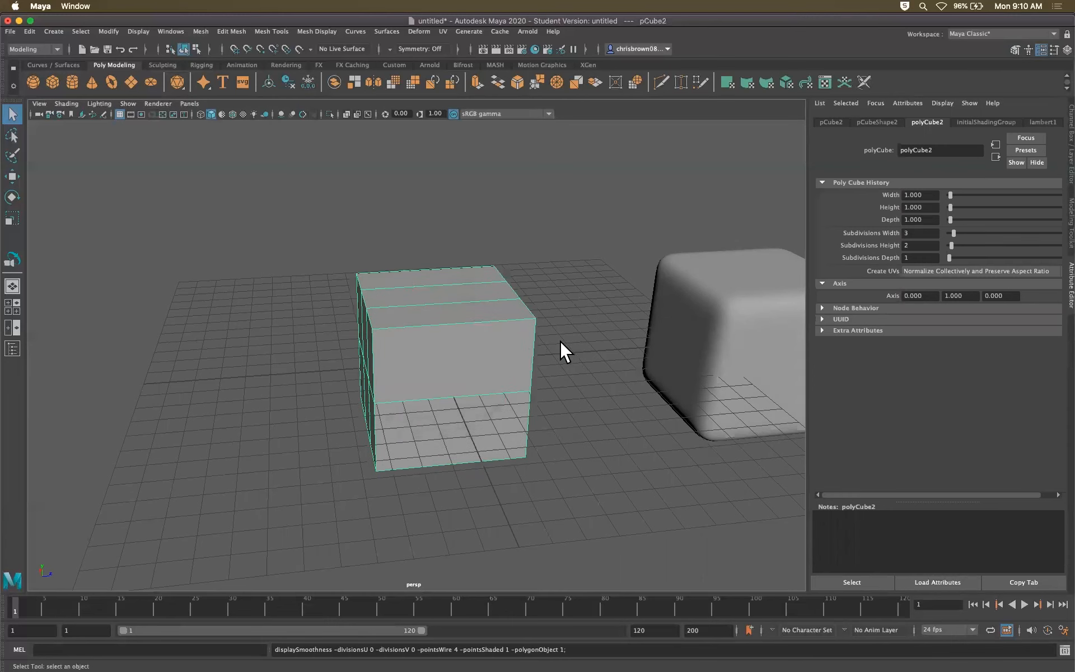
- Switch the rounded cube to face selection and select three adjacent faces in a row on its front side
{"action": "left_click", "coordinate": [733, 331]}
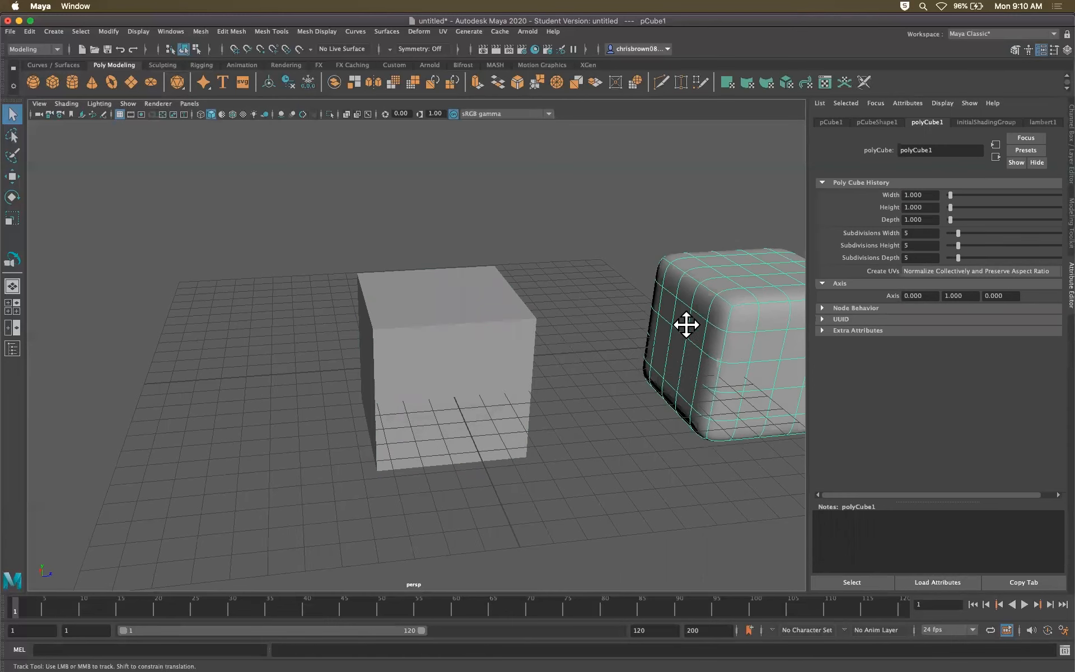
{"action": "middle_click_drag", "start_coordinate": [687, 324], "coordinate": [511, 329], "text": "alt"}
{"action": "mouse_move", "coordinate": [511, 330]}
{"action": "left_mouse_down", "text": "alt"}
{"action": "mouse_move", "coordinate": [519, 374]}
{"action": "mouse_move", "coordinate": [485, 348]}
{"action": "mouse_move", "coordinate": [510, 339]}
{"action": "left_mouse_up", "text": "alt"}
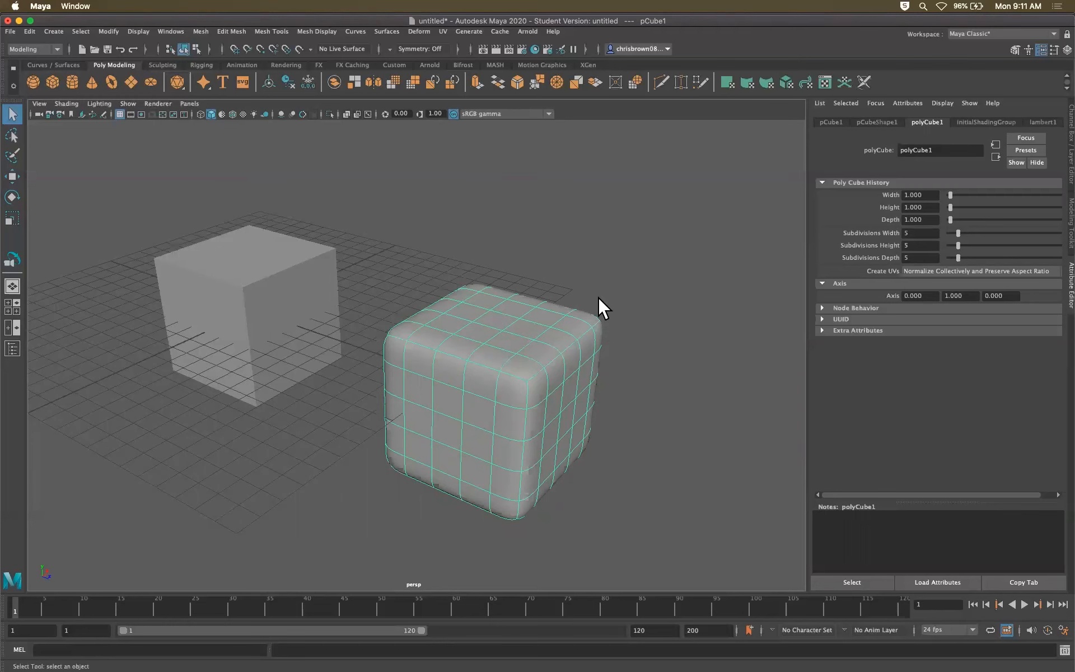
{"action": "left_click", "coordinate": [1068, 220]}
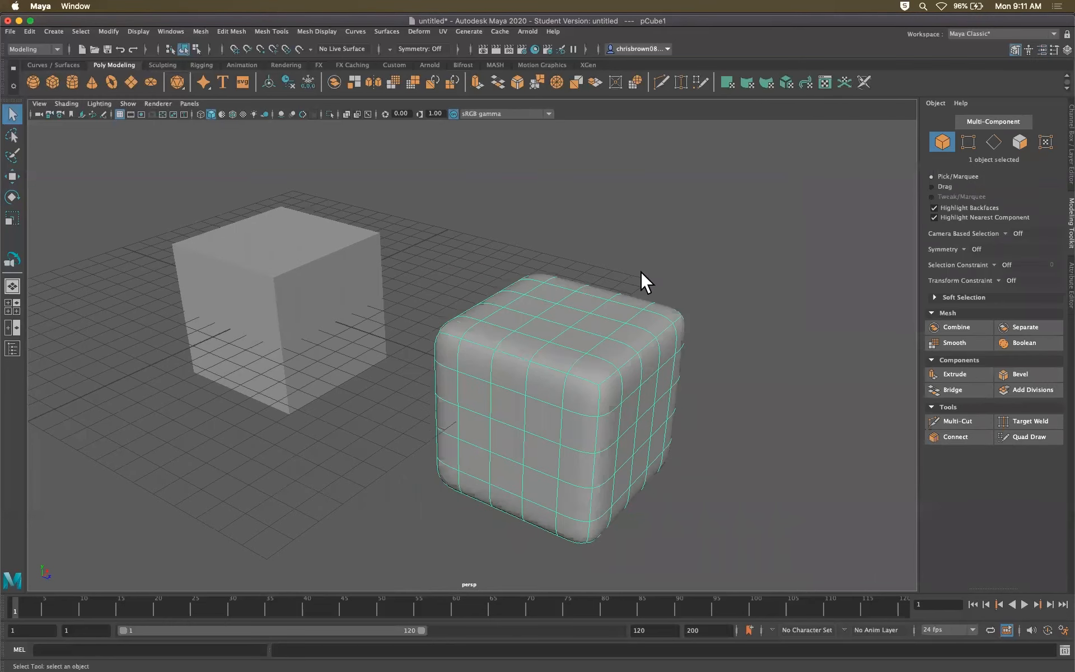
{"action": "right_click_drag", "start_coordinate": [529, 348], "coordinate": [529, 379]}
{"action": "left_click", "coordinate": [544, 420]}
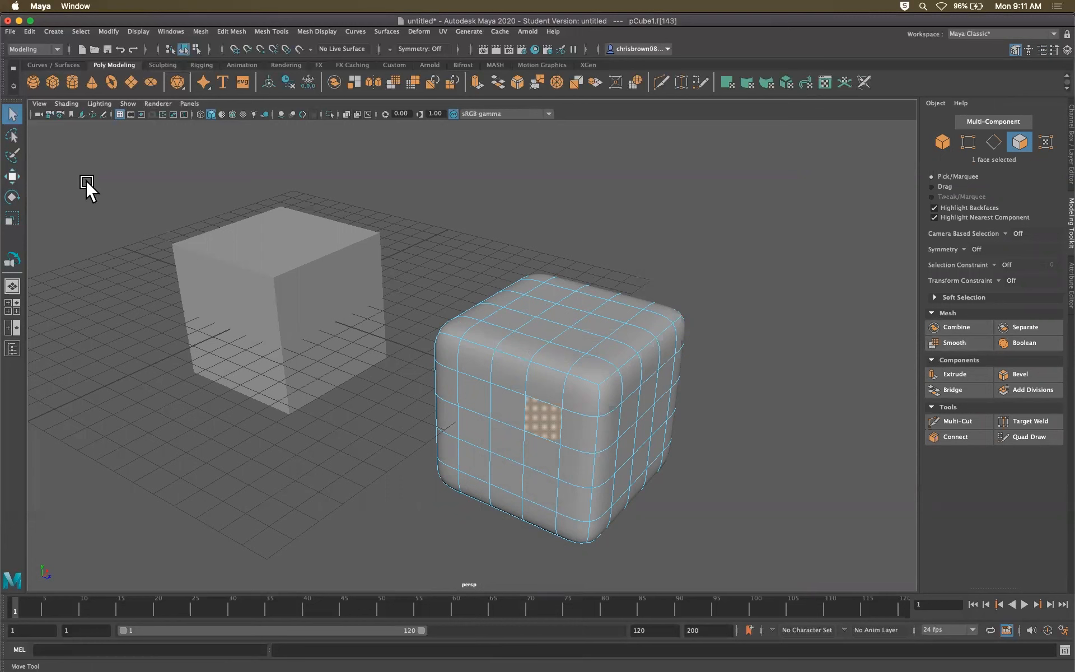
{"action": "key", "text": "w"}
{"action": "left_click", "coordinate": [508, 409], "text": "shift"}
{"action": "left_click", "coordinate": [473, 398], "text": "shift"}
- Try pushing the three selected faces into the cube along the X axis, and undo the move
{"action": "left_click_drag", "start_coordinate": [524, 392], "coordinate": [554, 384]}
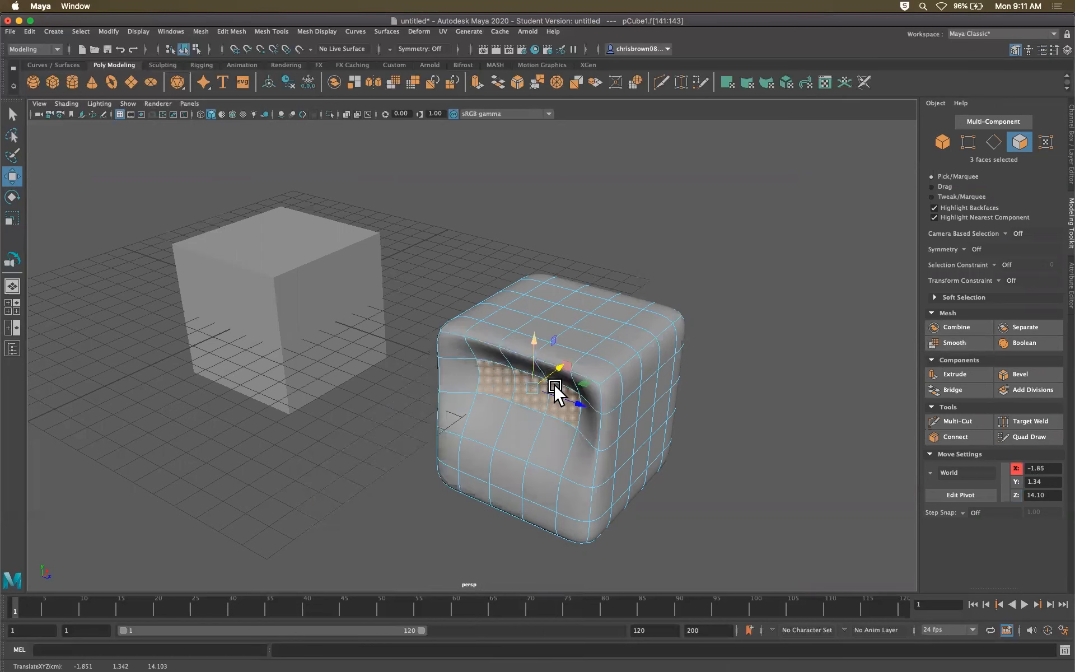
{"action": "key", "text": "ctrl+z"}
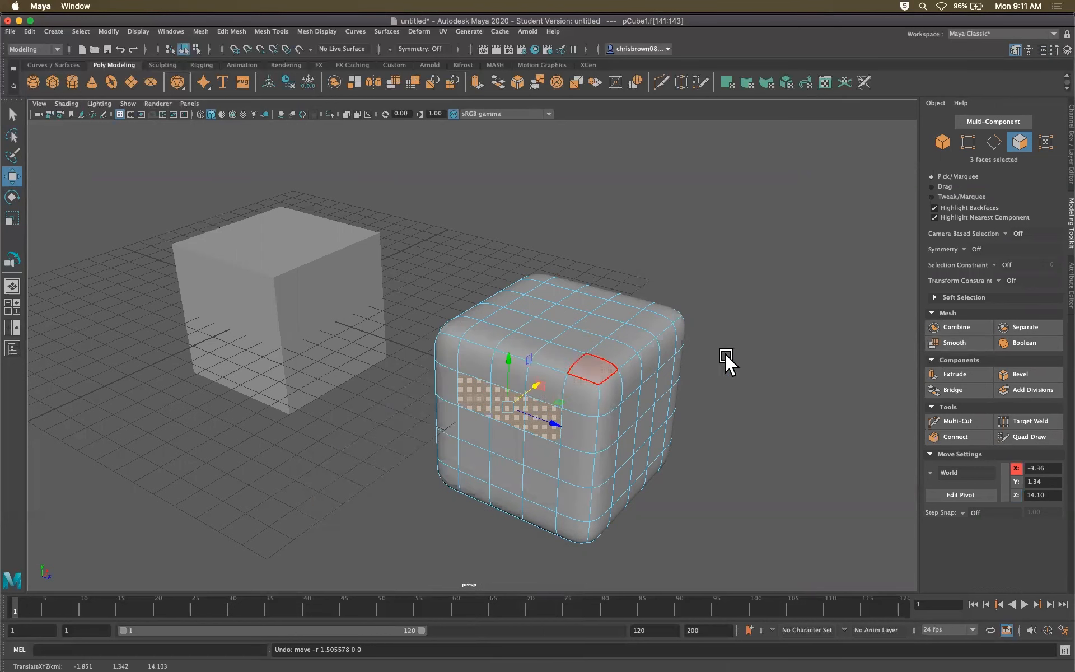
- Extrude the three selected faces outward by about 3.74, with the cube in unsmoothed display
{"action": "left_click", "coordinate": [954, 374]}
{"action": "left_click_drag", "start_coordinate": [444, 409], "coordinate": [405, 429]}
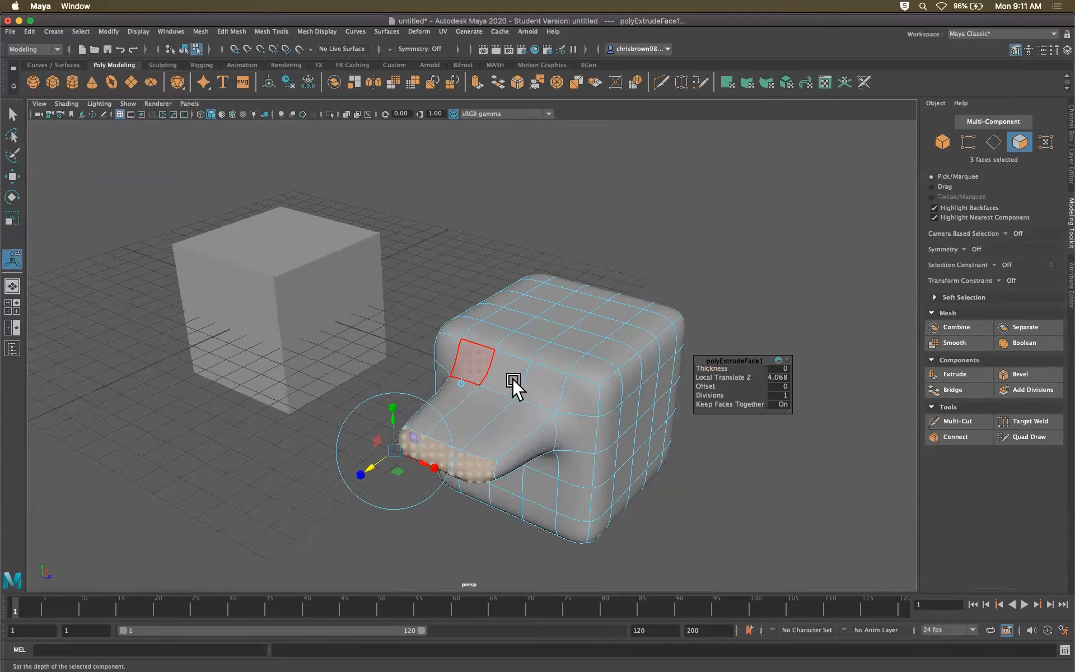
{"action": "key", "text": "ctrl+z"}
{"action": "key", "text": "1"}
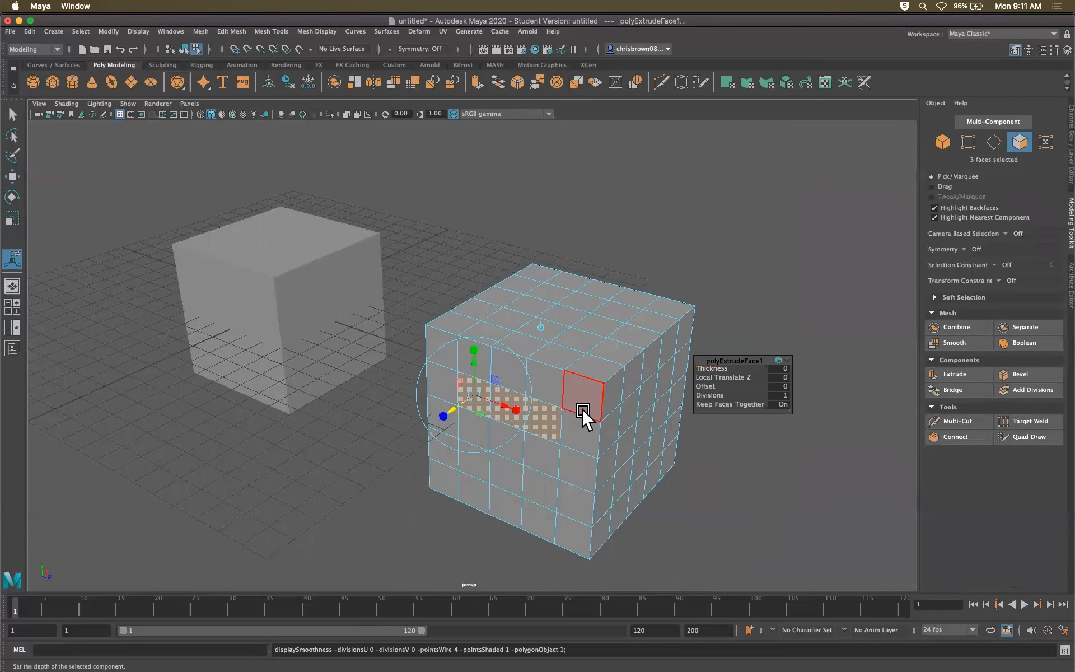
{"action": "left_click_drag", "start_coordinate": [463, 398], "coordinate": [388, 400]}
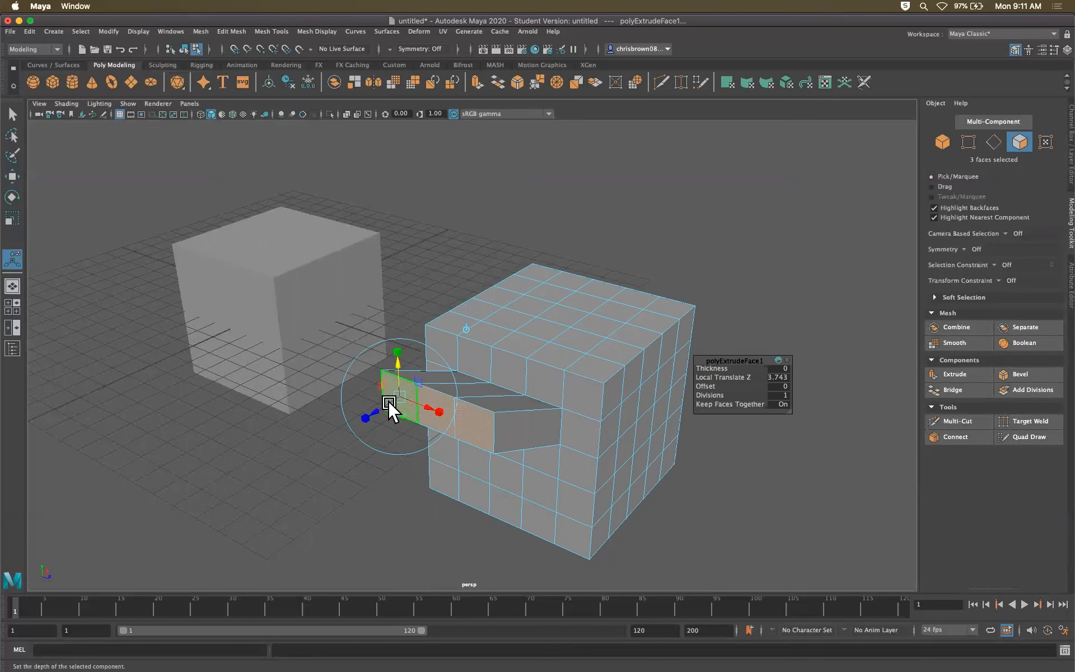
- Bring back the extrusion's manipulator with Show Manipulator and pull the extruded faces slightly farther out
{"action": "left_click", "coordinate": [12, 114]}
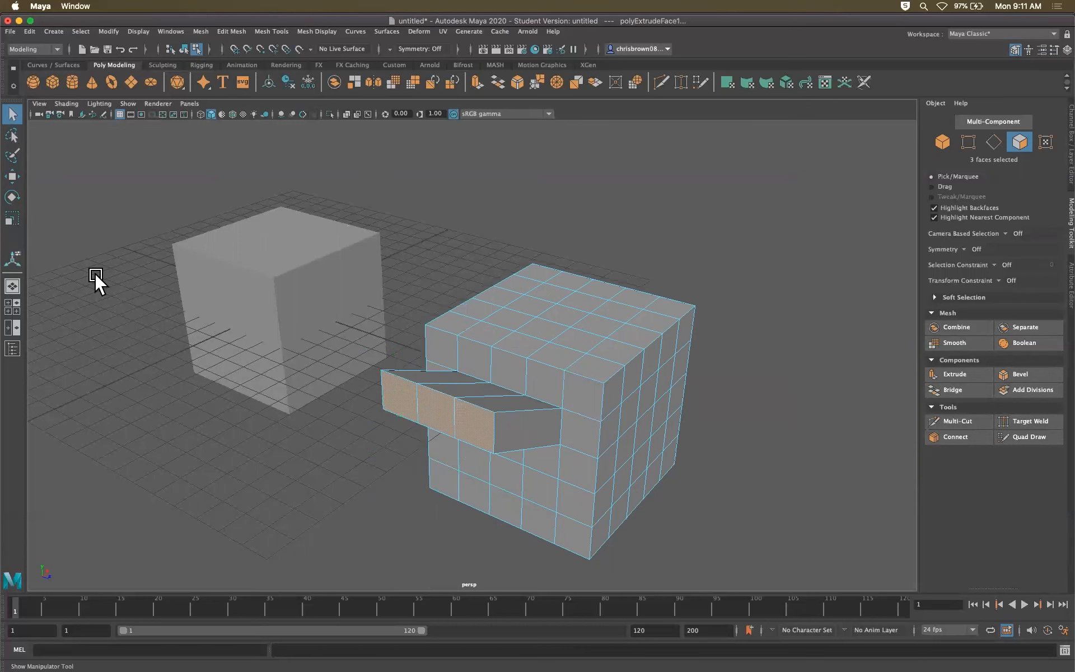
{"action": "key", "text": "t"}
{"action": "left_click_drag", "start_coordinate": [385, 402], "coordinate": [348, 417]}
{"action": "left_click", "coordinate": [11, 117]}
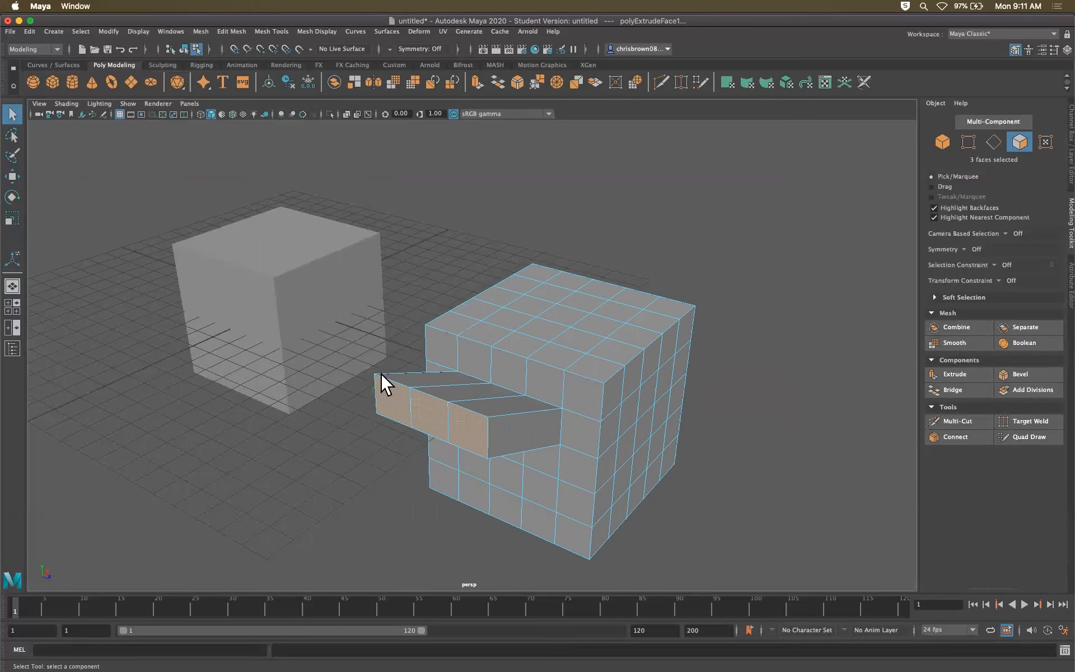
- Reselect the three end faces of the extrusion, nudge them with the Move tool, and activate Show Manipulator
{"action": "left_click", "coordinate": [418, 446]}
{"action": "left_click", "coordinate": [403, 405]}
{"action": "left_click", "coordinate": [439, 418], "text": "shift"}
{"action": "left_click", "coordinate": [456, 425], "text": "shift"}
{"action": "key", "text": "w"}
{"action": "mouse_move", "coordinate": [431, 403]}
{"action": "left_mouse_down"}
{"action": "mouse_move", "coordinate": [408, 425]}
{"action": "mouse_move", "coordinate": [448, 401]}
{"action": "left_mouse_up"}
{"action": "left_click", "coordinate": [12, 259]}
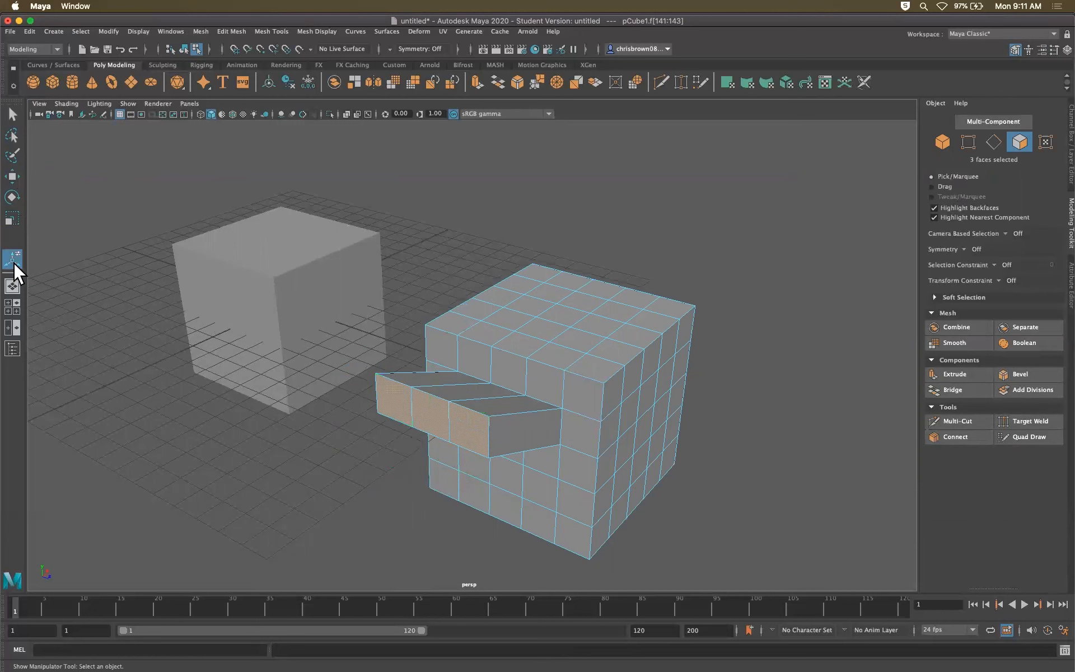
- Select only the middle end face of the protruding block, extrude it well outward from the cube, and clear the selection
{"action": "left_click", "coordinate": [423, 426]}
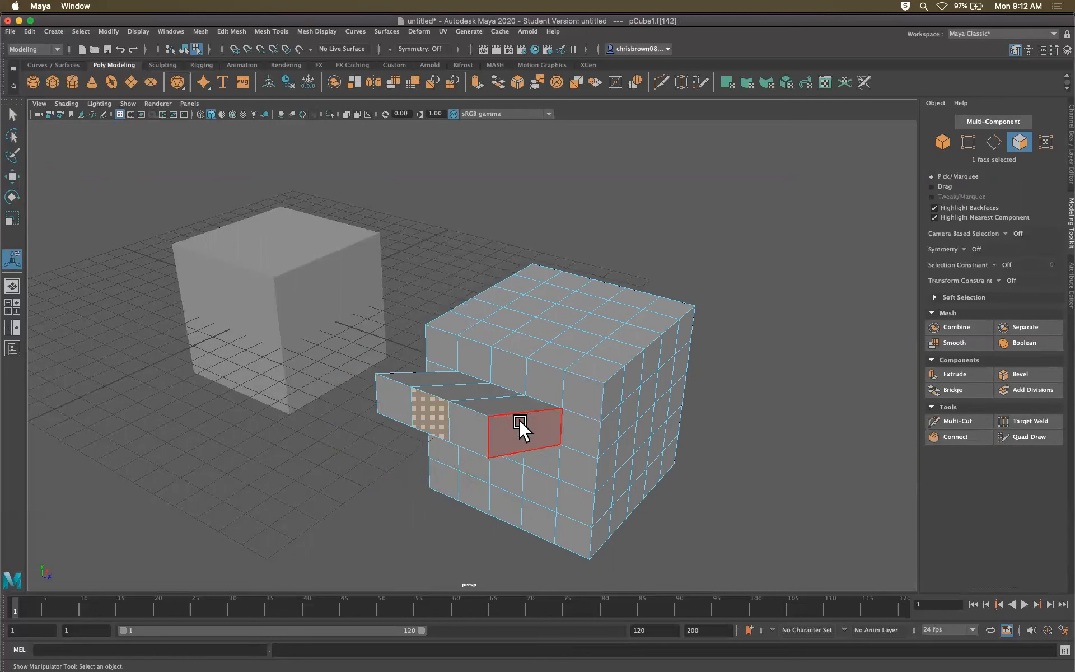
{"action": "left_click", "coordinate": [955, 374]}
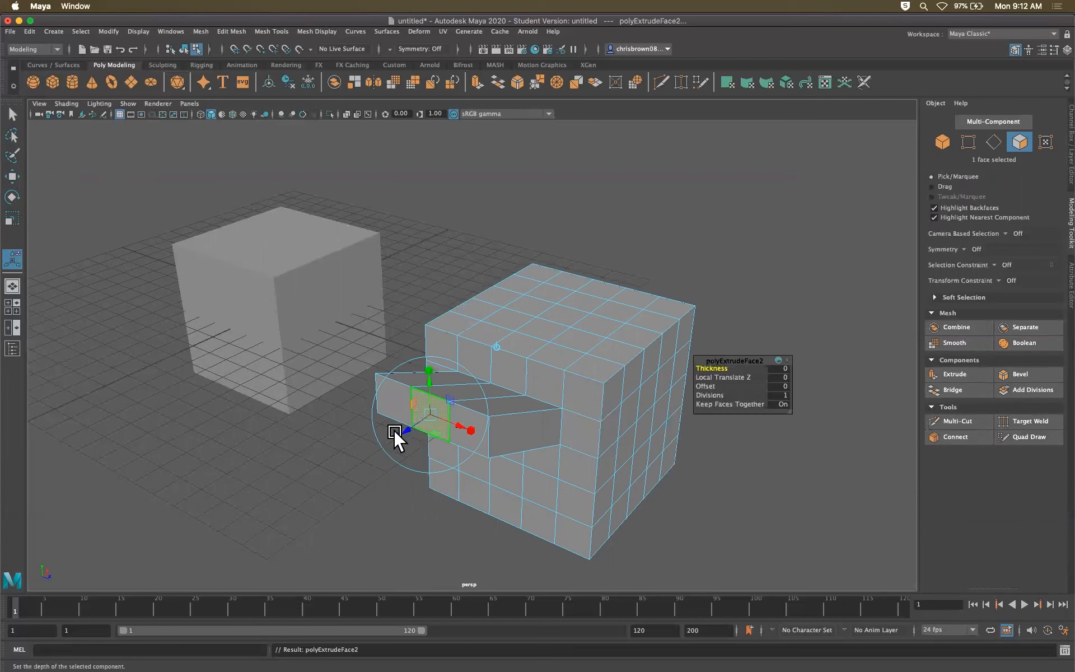
{"action": "left_click_drag", "start_coordinate": [399, 432], "coordinate": [336, 476]}
{"action": "left_click", "coordinate": [206, 420]}
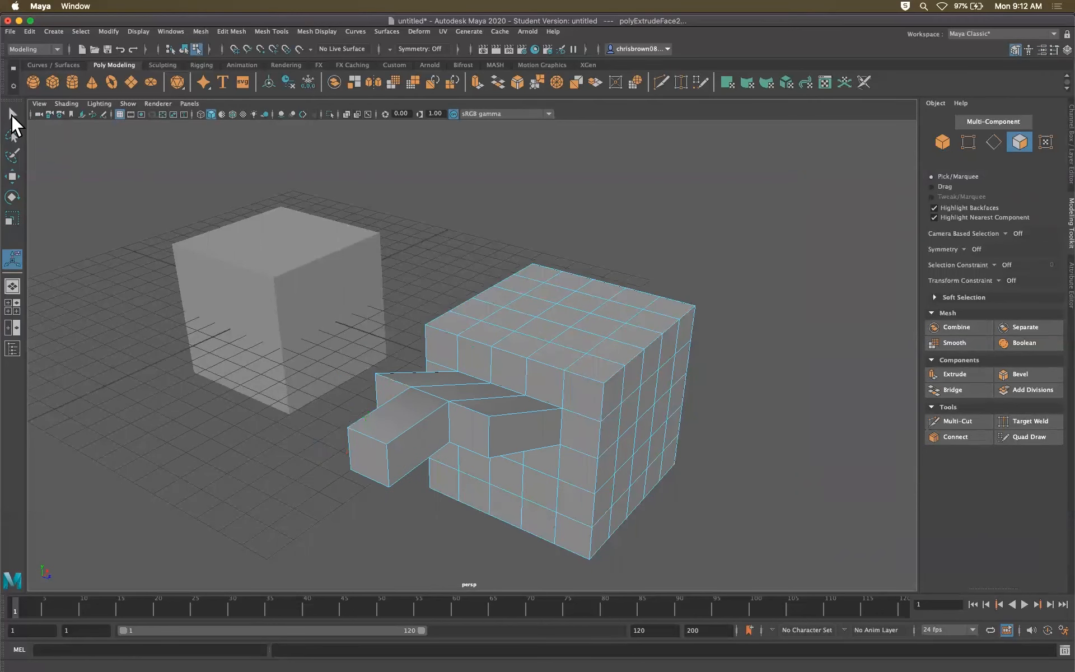
- Return the extruded cube to object mode with the Select tool and display it as a full smooth mesh preview
{"action": "left_click", "coordinate": [12, 114]}
{"action": "right_click", "coordinate": [484, 342]}
{"action": "left_click", "coordinate": [537, 328]}
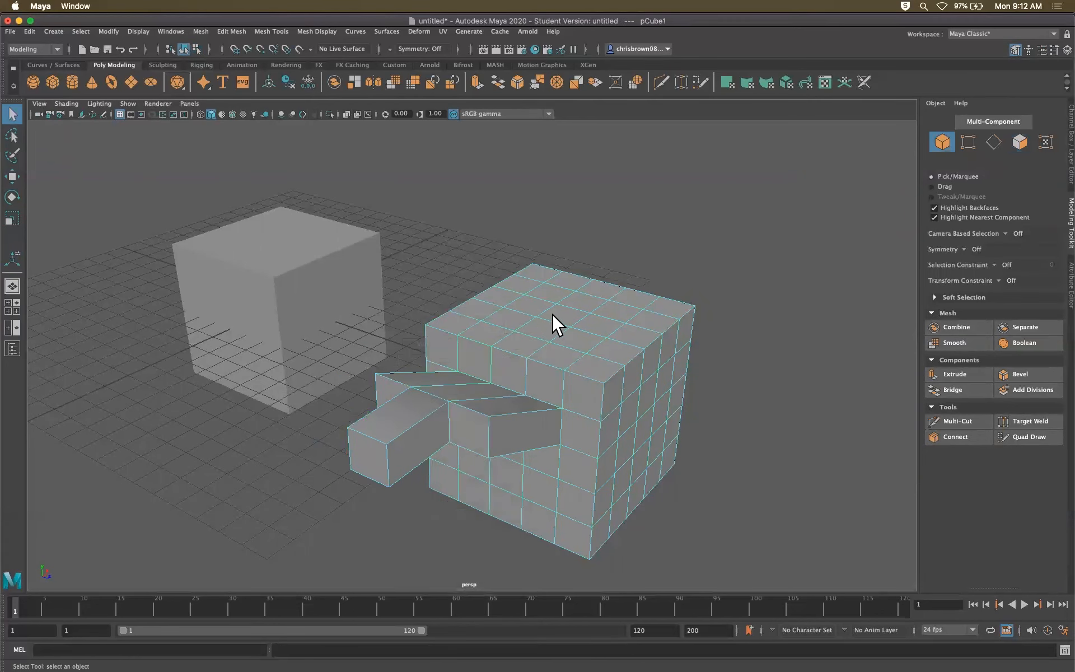
{"action": "key", "text": "2"}
{"action": "left_click", "coordinate": [654, 378]}
{"action": "left_click_drag", "start_coordinate": [673, 408], "coordinate": [586, 377], "text": "alt"}
{"action": "left_click", "coordinate": [586, 378]}
{"action": "key", "text": "3"}
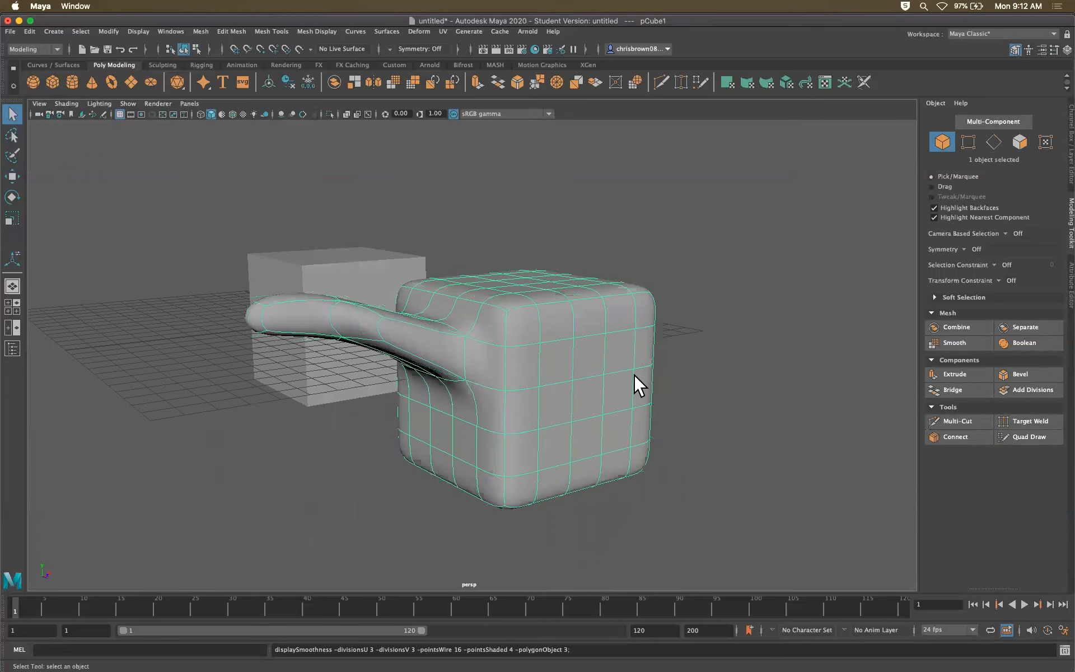
{"action": "left_click", "coordinate": [686, 419]}
{"action": "left_click_drag", "start_coordinate": [685, 419], "coordinate": [572, 364], "text": "alt"}
- Delete both cubes and create a polygon sphere at the grid origin
{"action": "left_click", "coordinate": [362, 232]}
{"action": "key", "text": "Delete"}
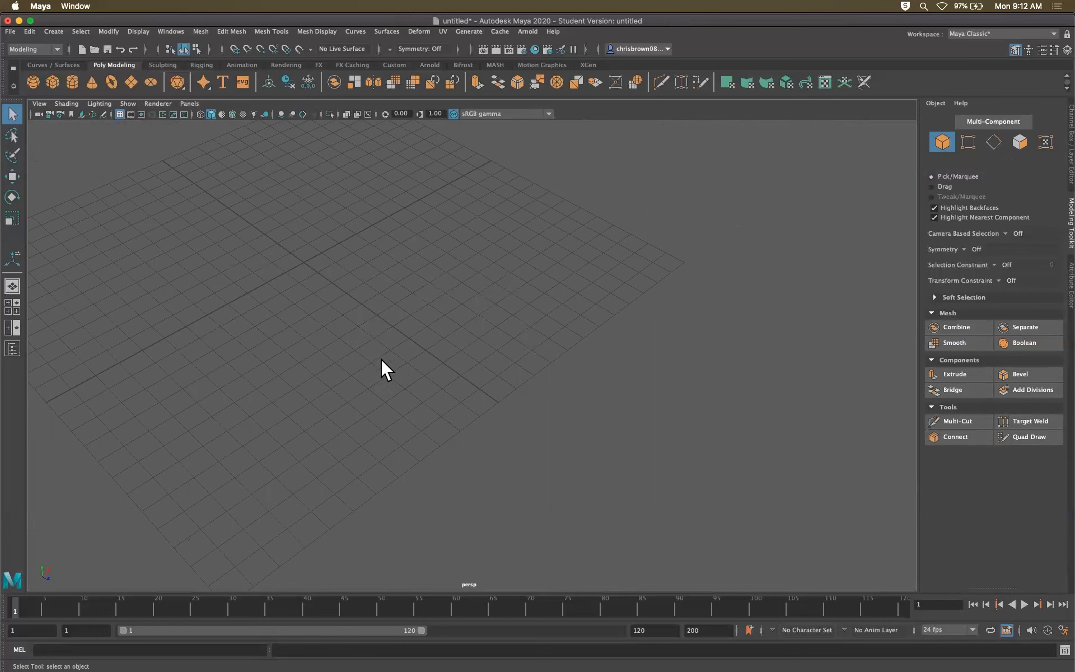
{"action": "left_click", "coordinate": [30, 80]}
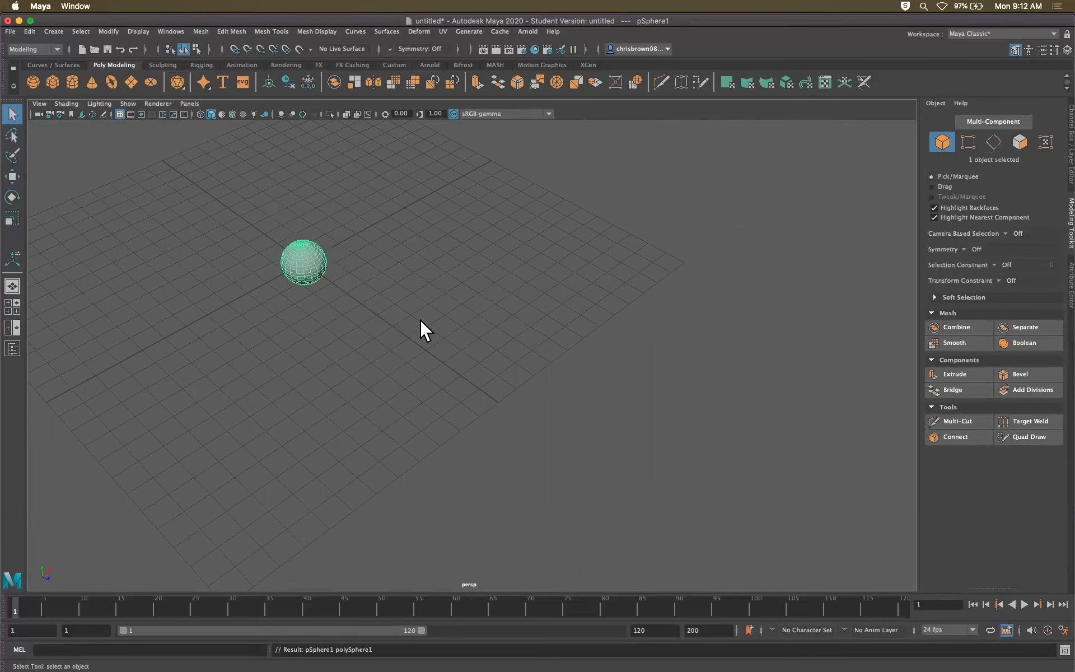
{"action": "left_click_drag", "start_coordinate": [449, 336], "coordinate": [378, 345], "text": "alt"}
{"action": "middle_click_drag", "start_coordinate": [435, 355], "coordinate": [446, 341], "text": "alt"}
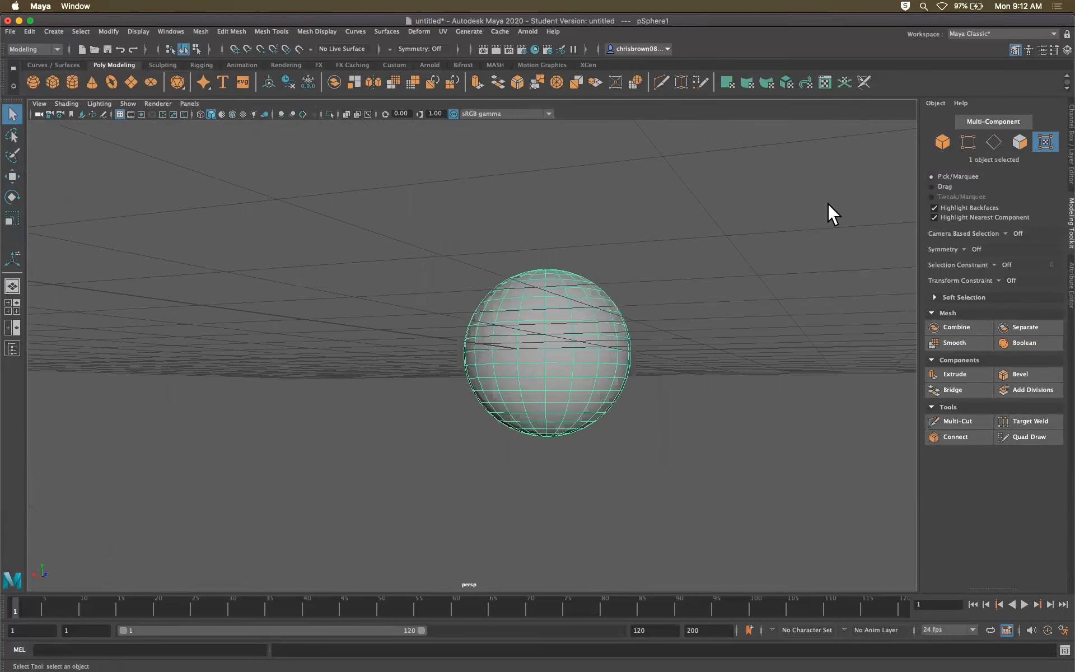
- Switch the sphere to vertex selection and then to Multi-Component selection
{"action": "left_click", "coordinate": [968, 143]}
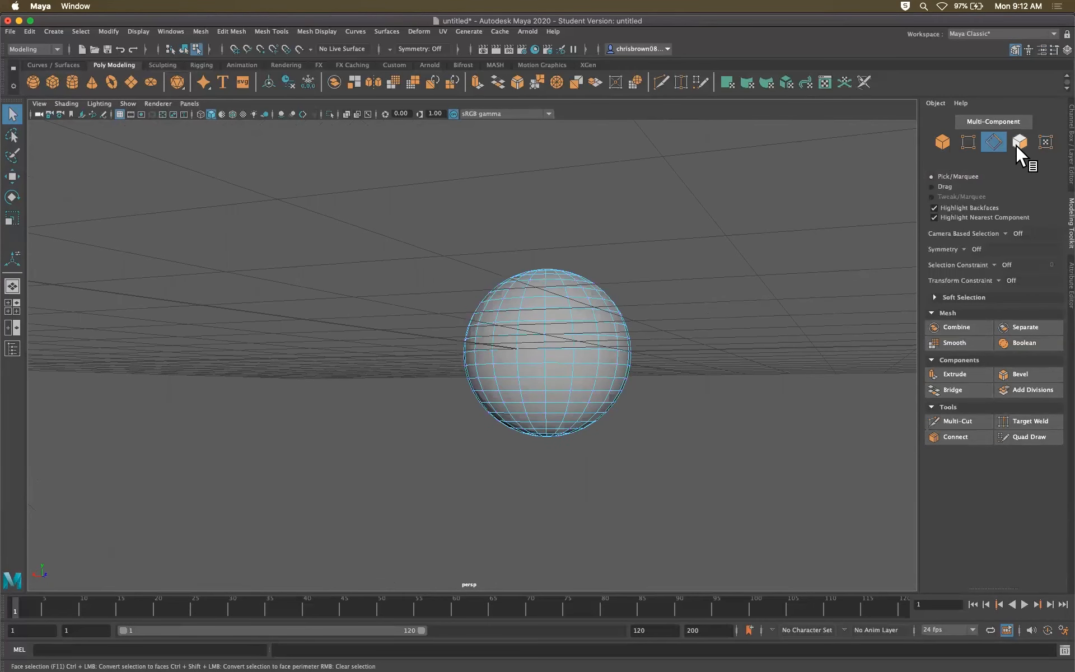
{"action": "left_click", "coordinate": [1005, 120]}
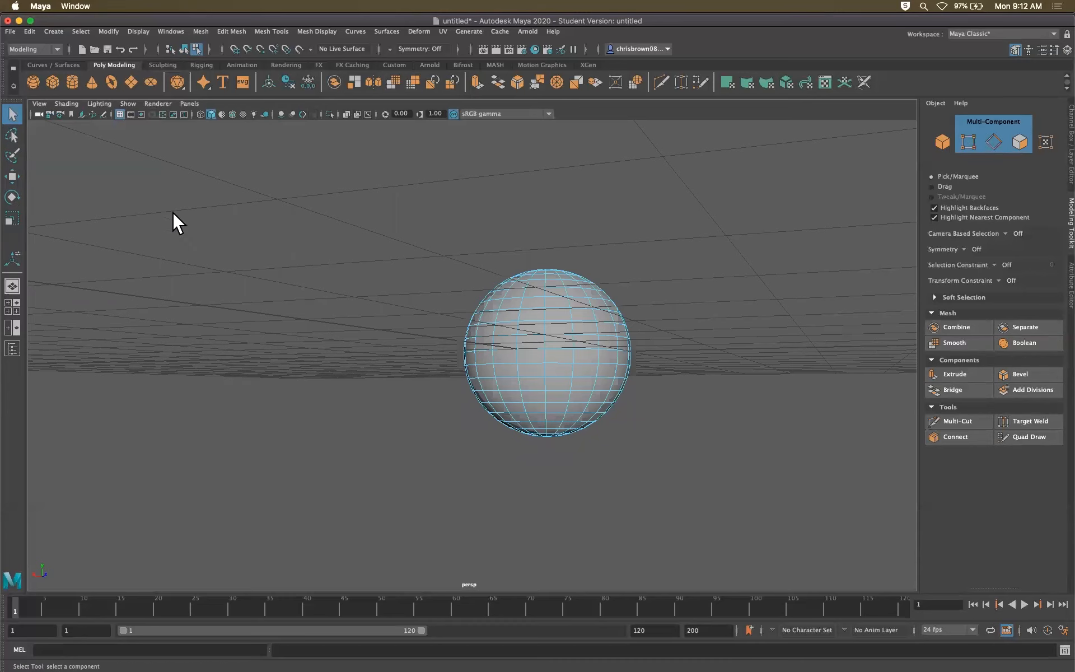
{"action": "left_click_drag", "start_coordinate": [88, 21], "coordinate": [89, 24]}
- Activate the Move/Rotate/Scale Tool and return the sphere to object mode so its combined manipulator can be used
{"action": "left_click", "coordinate": [83, 34]}
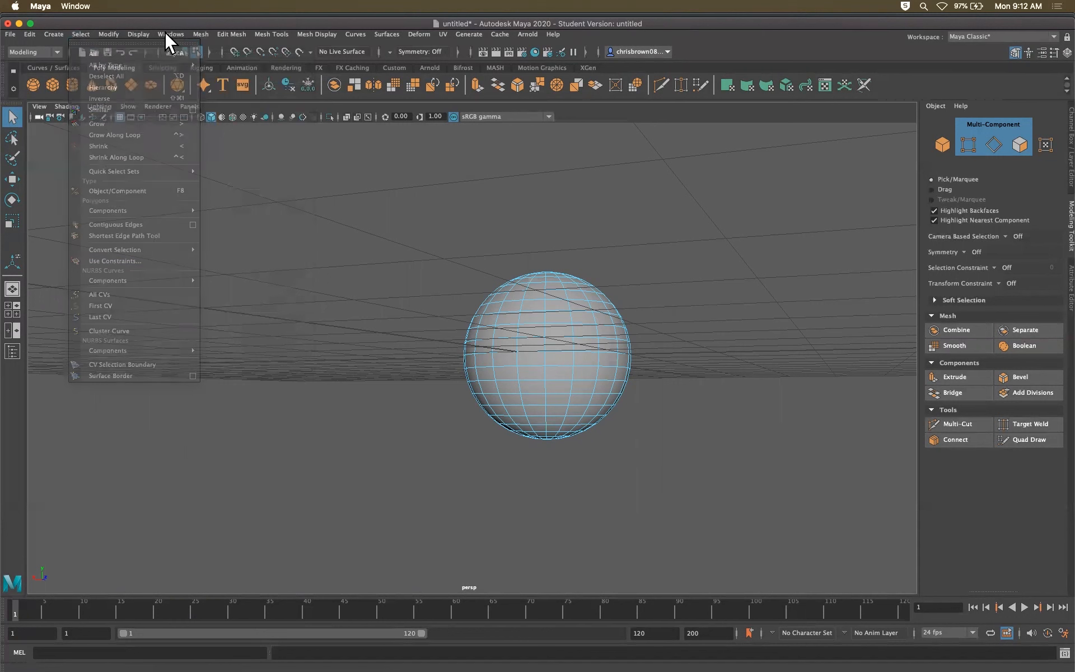
{"action": "left_click", "coordinate": [109, 34]}
{"action": "mouse_move", "coordinate": [134, 66]}
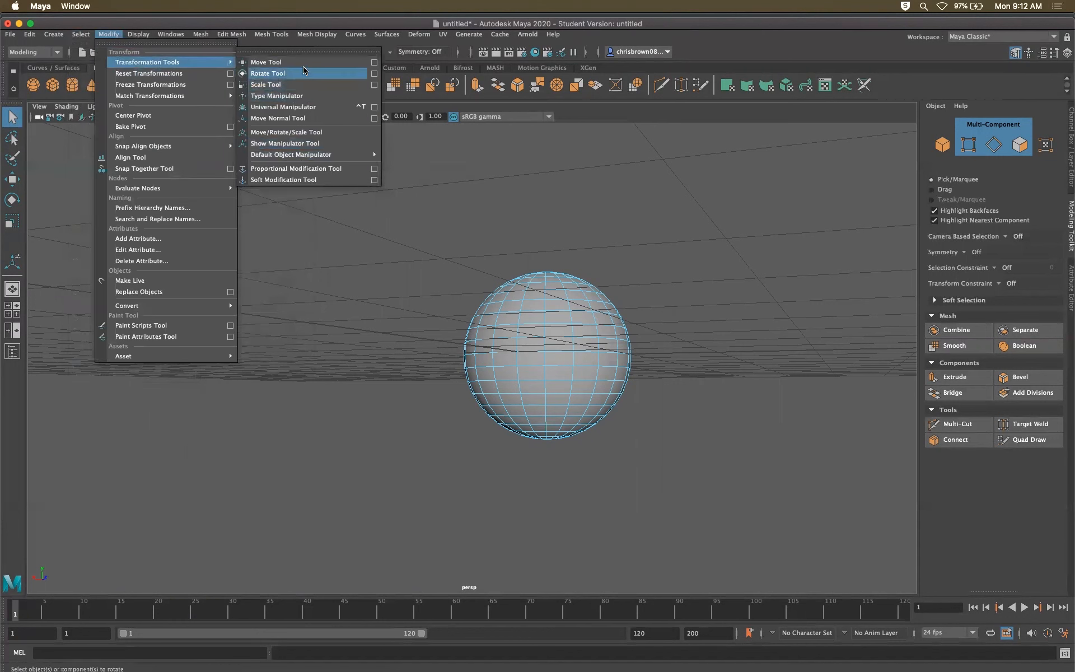
{"action": "left_click", "coordinate": [280, 134]}
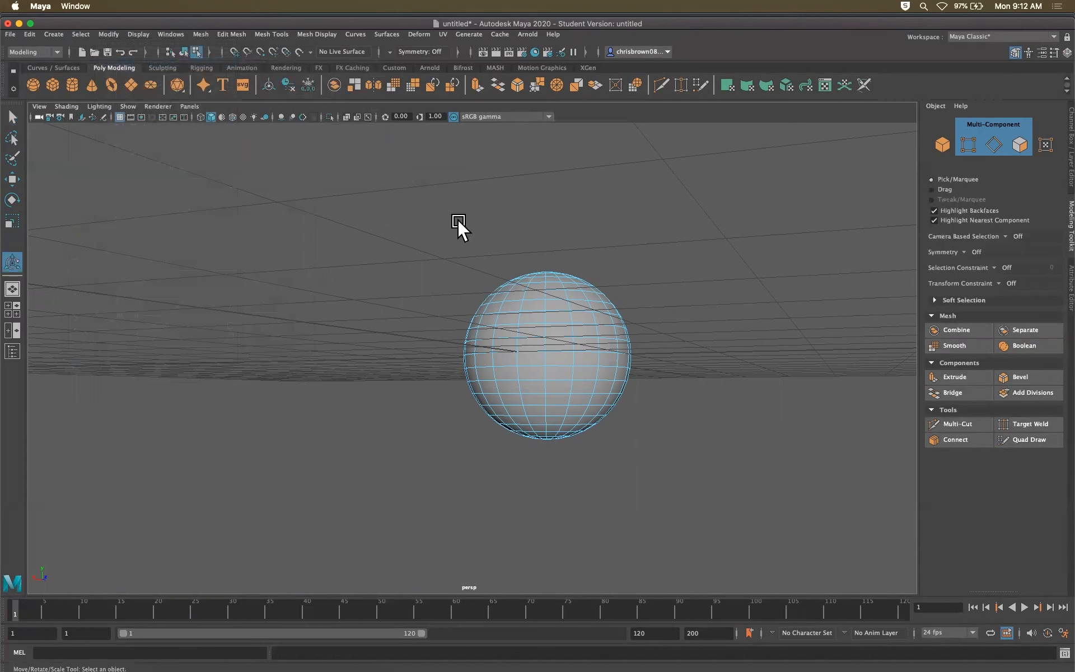
{"action": "right_click_drag", "start_coordinate": [514, 350], "coordinate": [580, 335]}
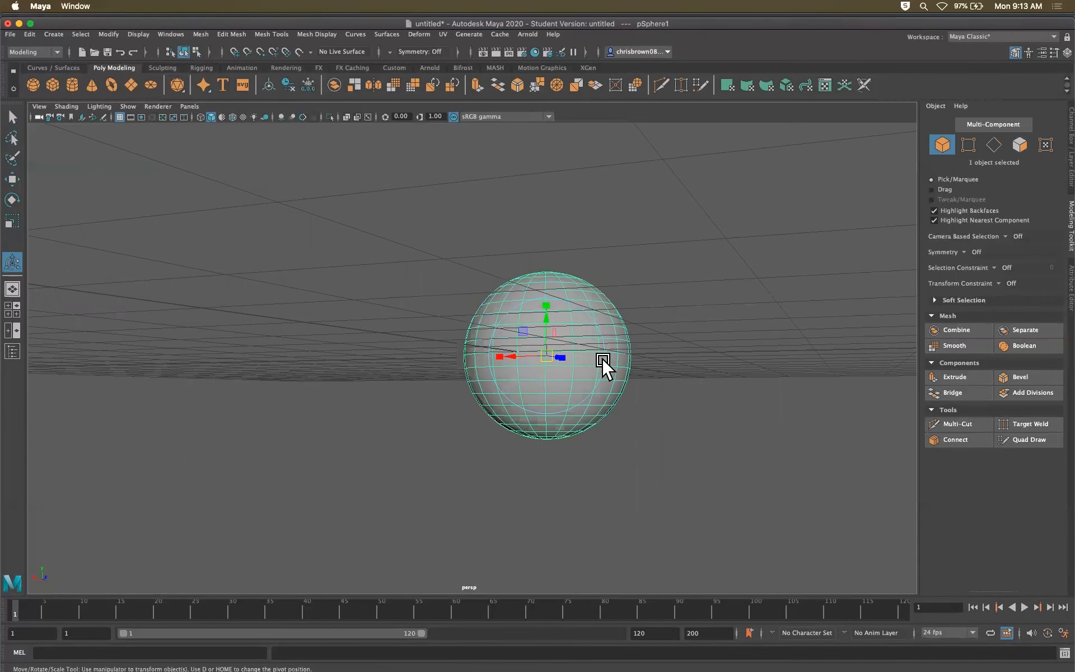
{"action": "left_click_drag", "start_coordinate": [602, 364], "coordinate": [523, 334], "text": "alt"}
- Activate the Universal Manipulator on the sphere and try rotating and moving the sphere with its handles
{"action": "left_click", "coordinate": [171, 33]}
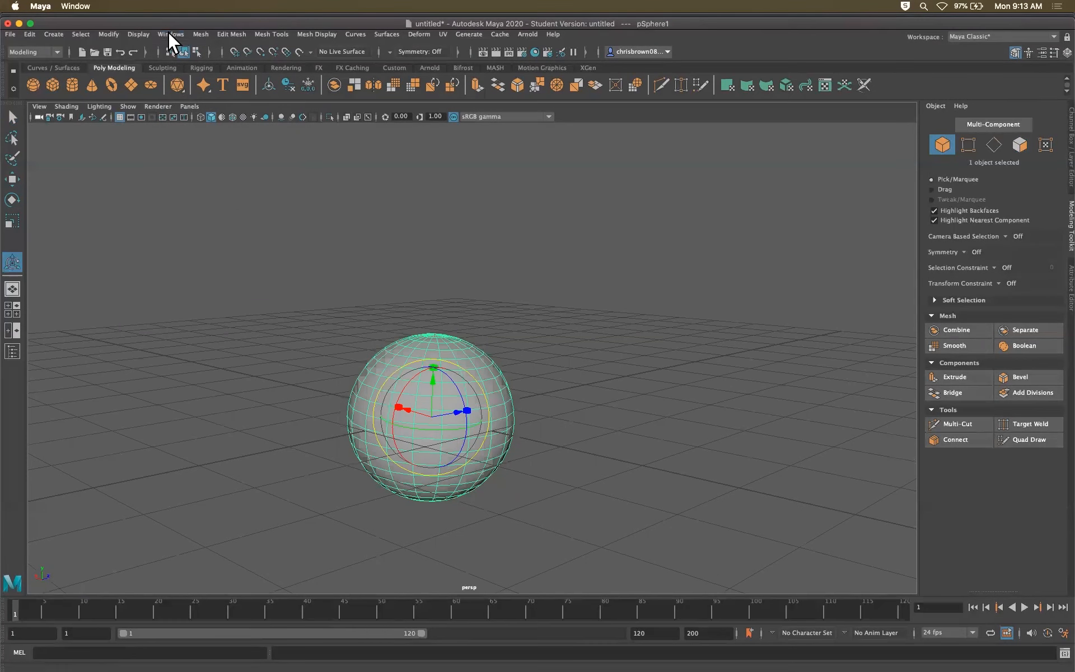
{"action": "left_click", "coordinate": [139, 33]}
{"action": "left_click", "coordinate": [109, 32]}
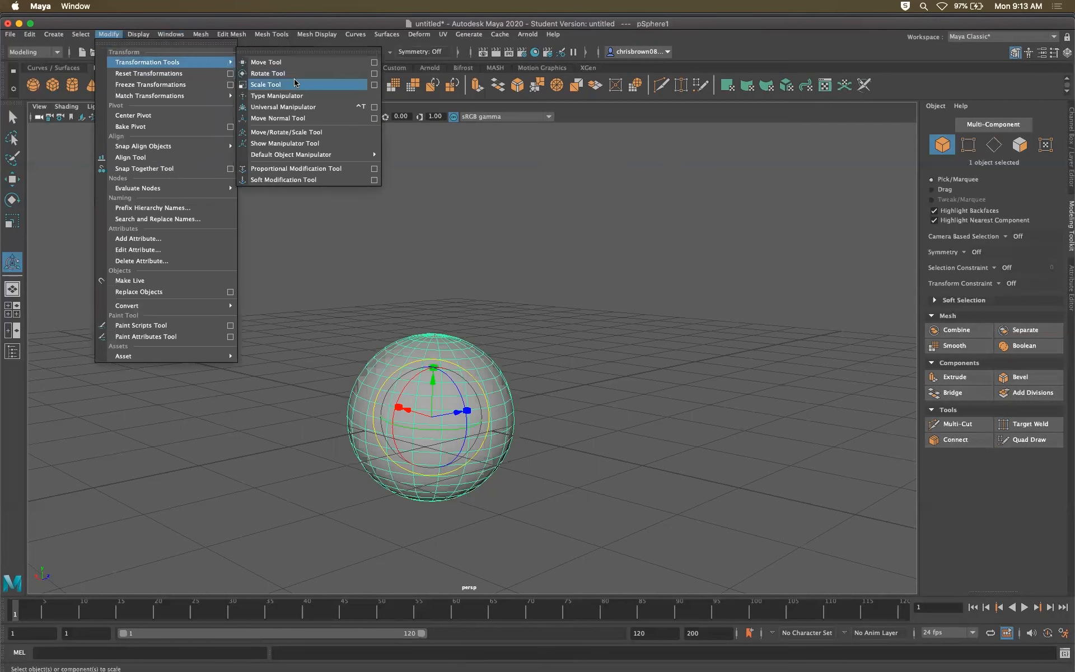
{"action": "left_click", "coordinate": [286, 112]}
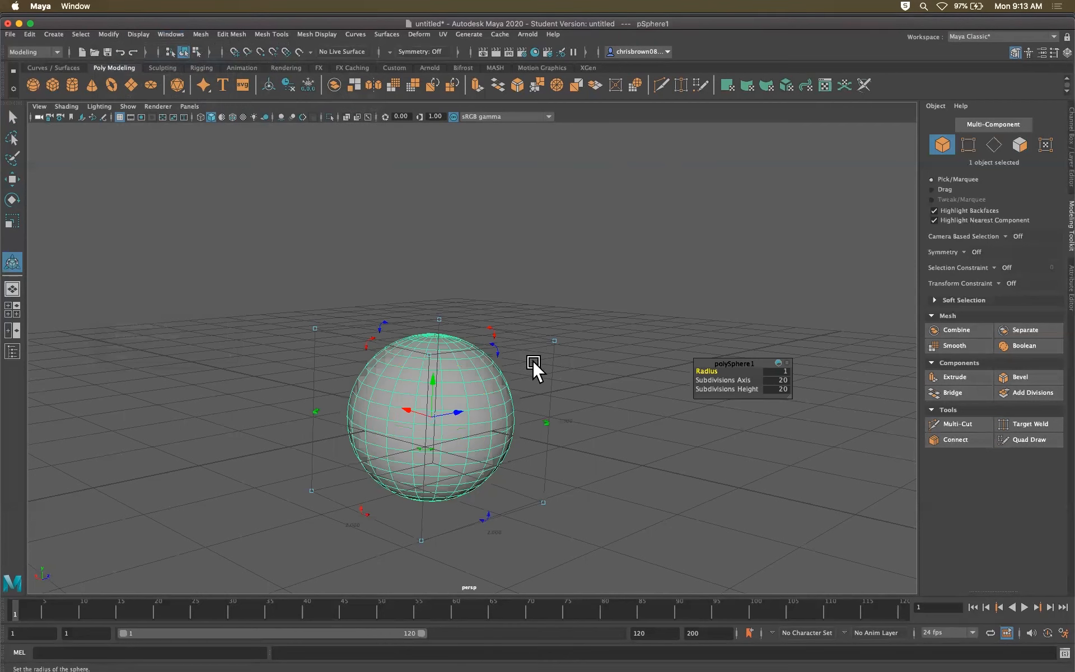
{"action": "left_click_drag", "start_coordinate": [580, 369], "coordinate": [415, 297], "text": "alt"}
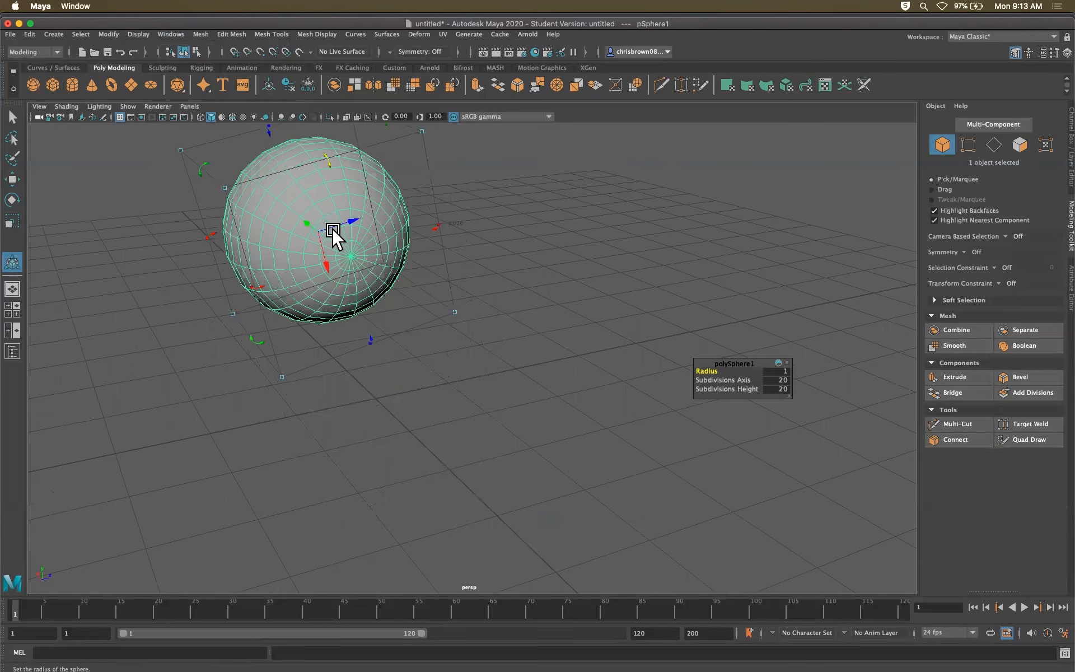
{"action": "left_click_drag", "start_coordinate": [428, 213], "coordinate": [315, 225]}
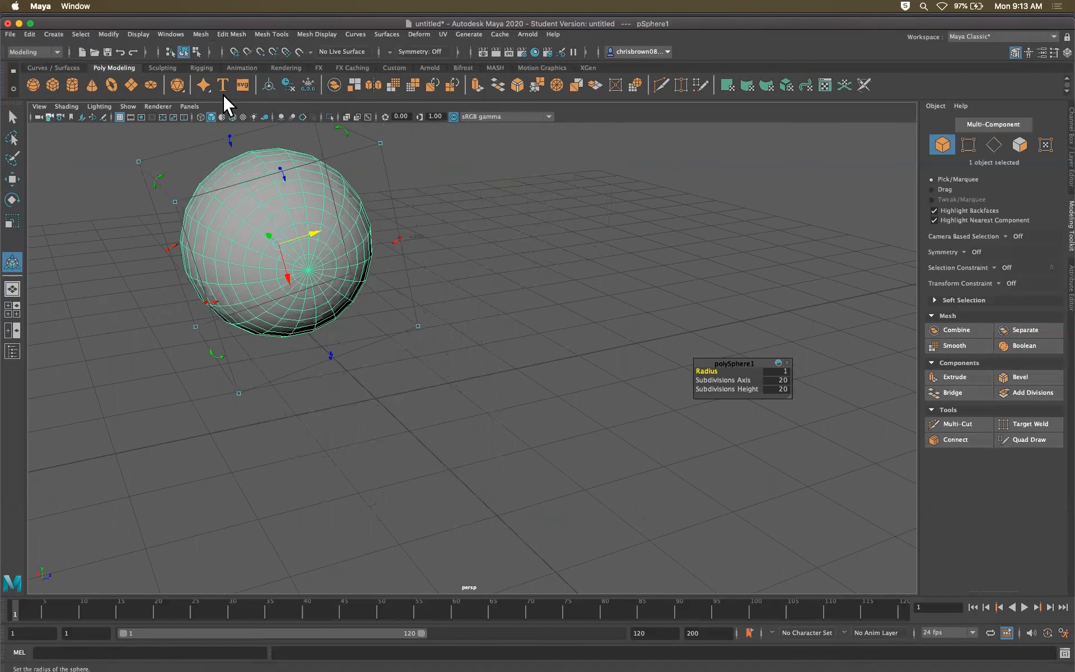
{"action": "left_click", "coordinate": [139, 33]}
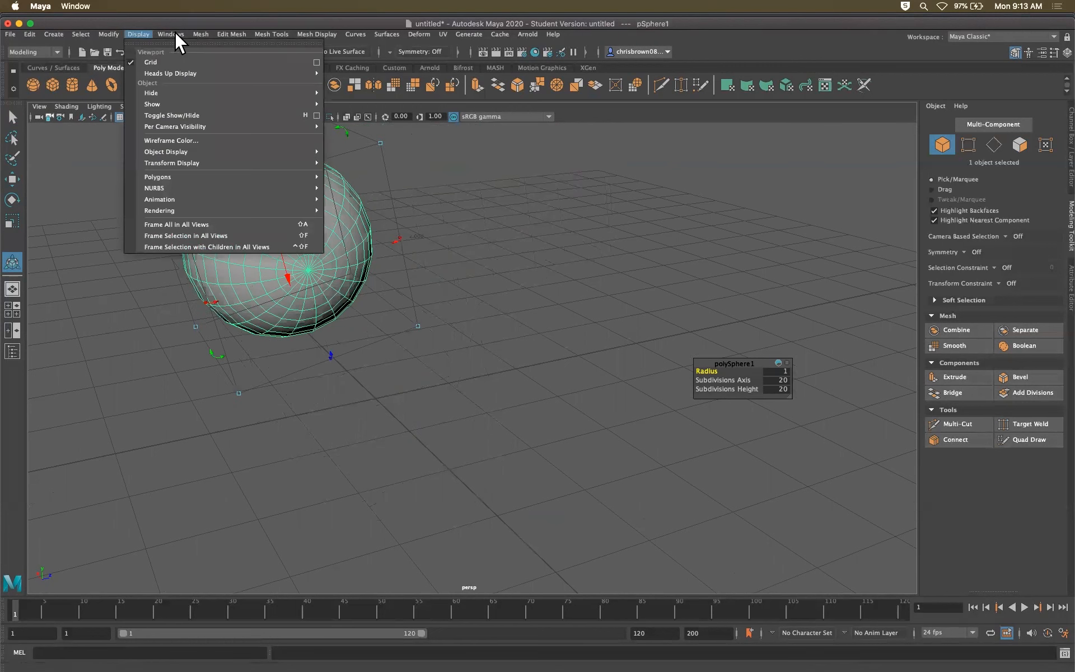
{"action": "left_click", "coordinate": [164, 33]}
{"action": "left_click", "coordinate": [110, 34]}
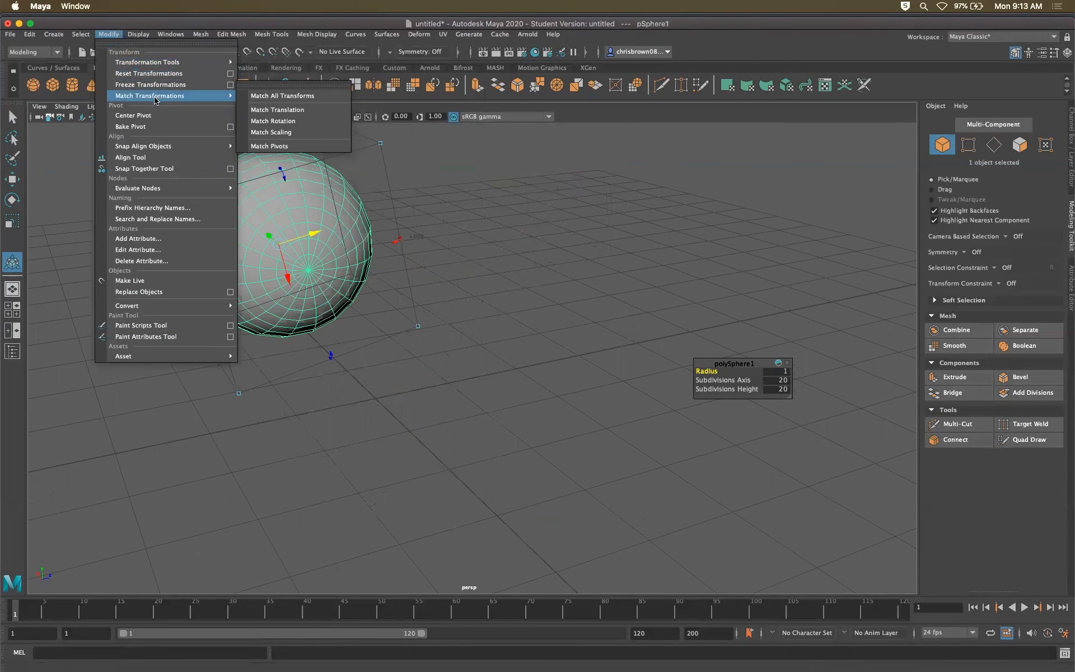
{"action": "mouse_move", "coordinate": [162, 62]}
{"action": "left_click", "coordinate": [463, 242]}
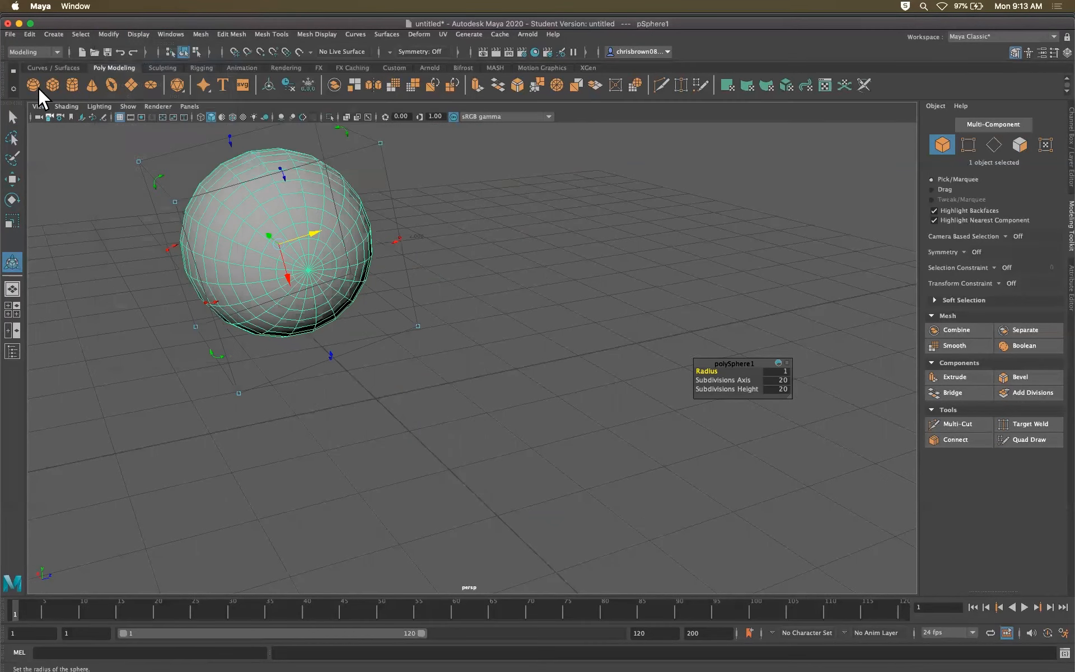
- Return to the Select tool and undo the sphere's last Universal Manipulator transformations
{"action": "left_click", "coordinate": [12, 116]}
{"action": "key", "text": "z"}
{"action": "key", "text": "z"}
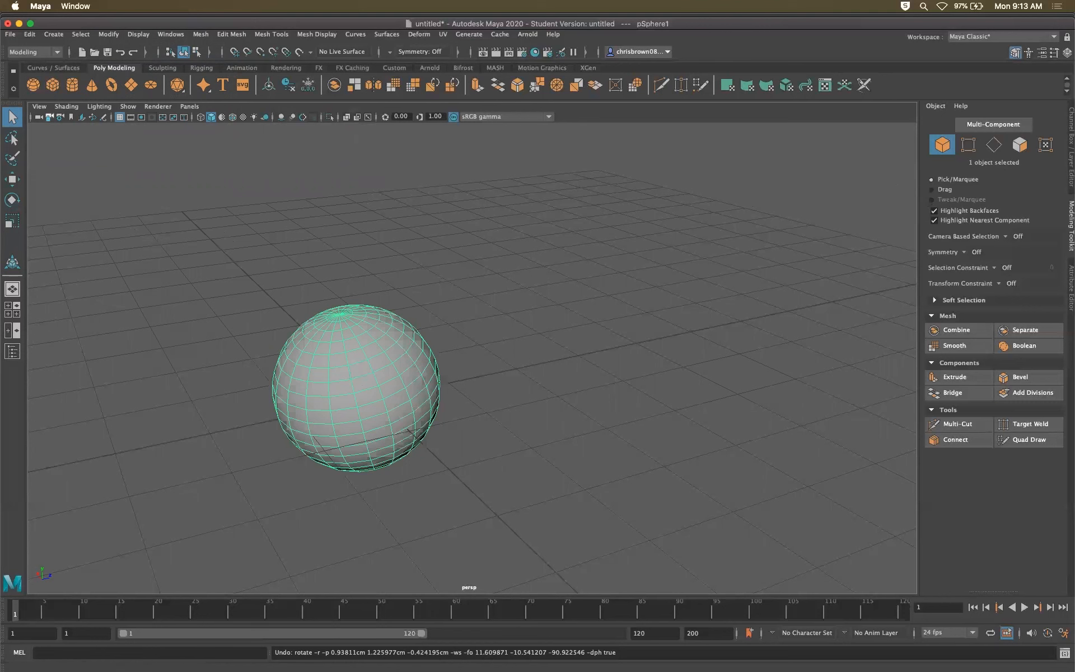
- Show the Channel Box and move the sphere about 2.08 along Z and about 0.63 up along Y
{"action": "left_click", "coordinate": [1070, 147]}
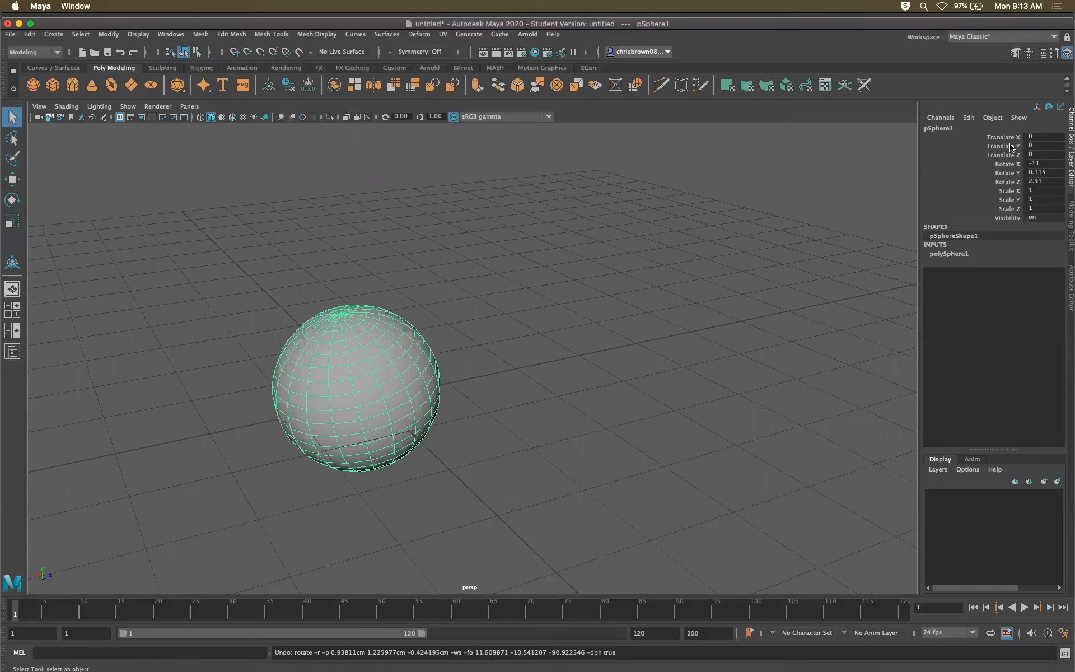
{"action": "left_click", "coordinate": [13, 220]}
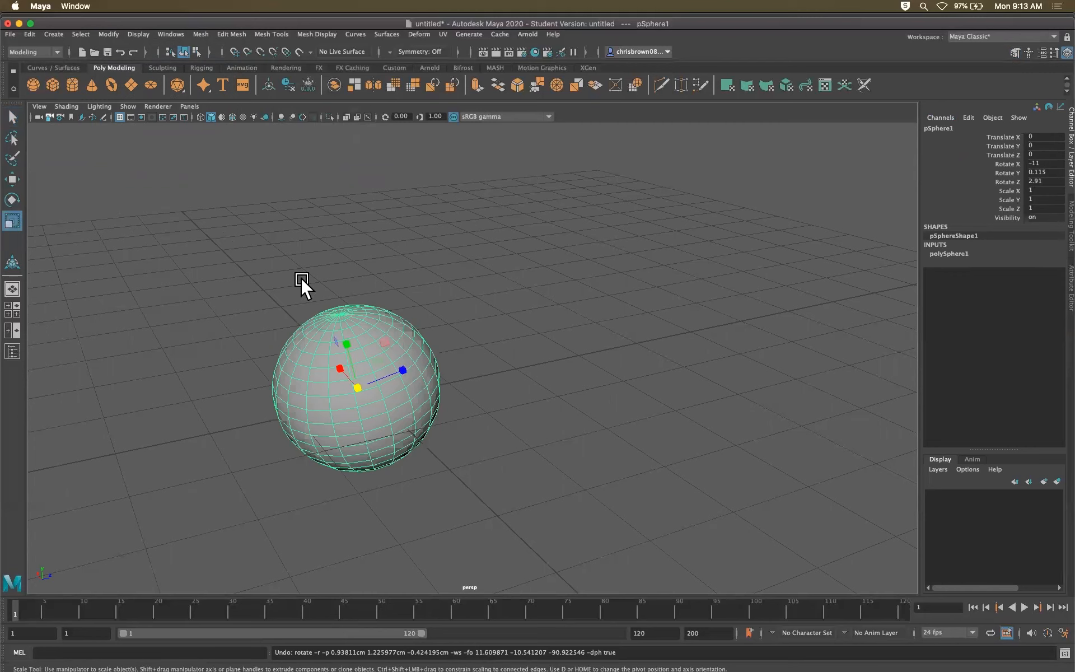
{"action": "key", "text": "w"}
{"action": "left_click_drag", "start_coordinate": [403, 379], "coordinate": [557, 343]}
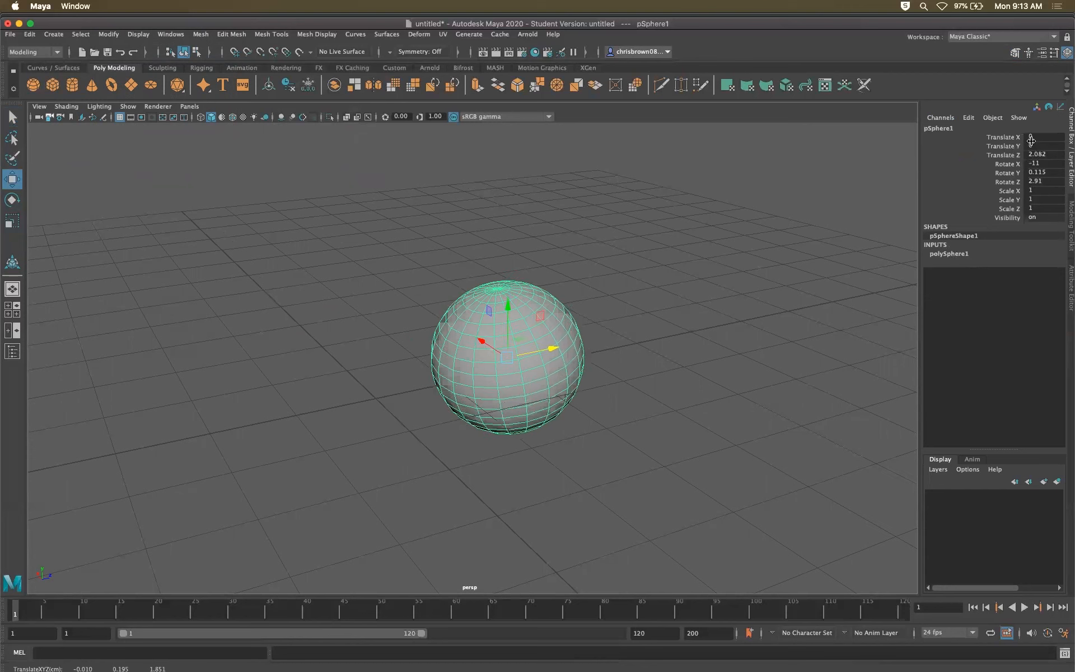
{"action": "left_click_drag", "start_coordinate": [506, 311], "coordinate": [506, 266]}
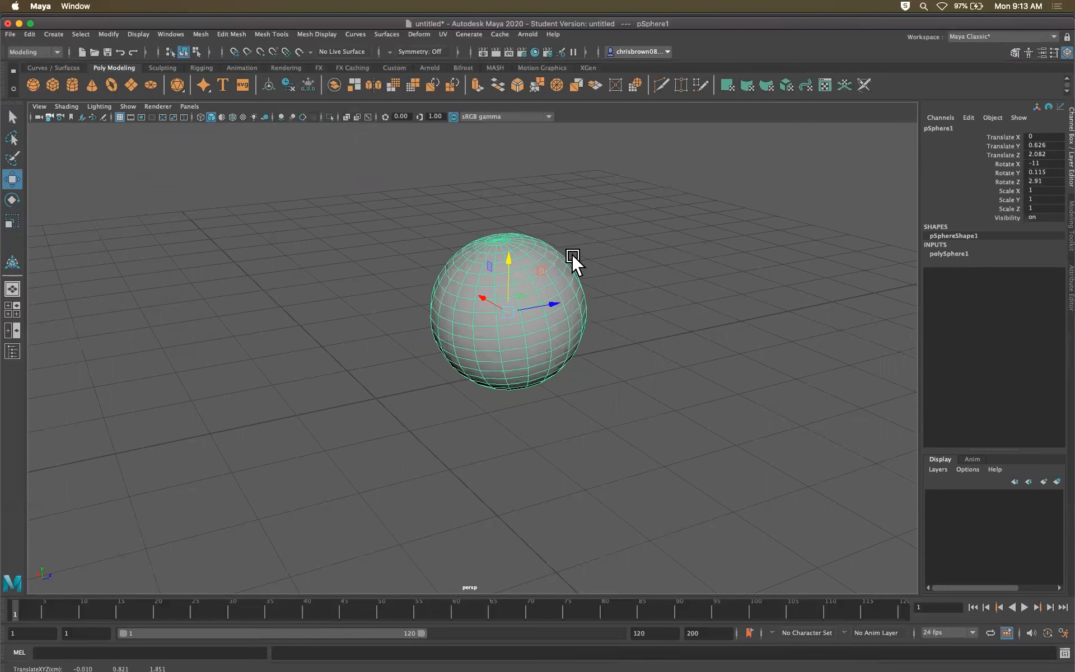
- Set the sphere's Translate X to 1
{"action": "left_click", "coordinate": [1035, 138]}
{"action": "type", "text": "0."}
{"action": "type", "text": "1"}
{"action": "key", "text": "Return"}
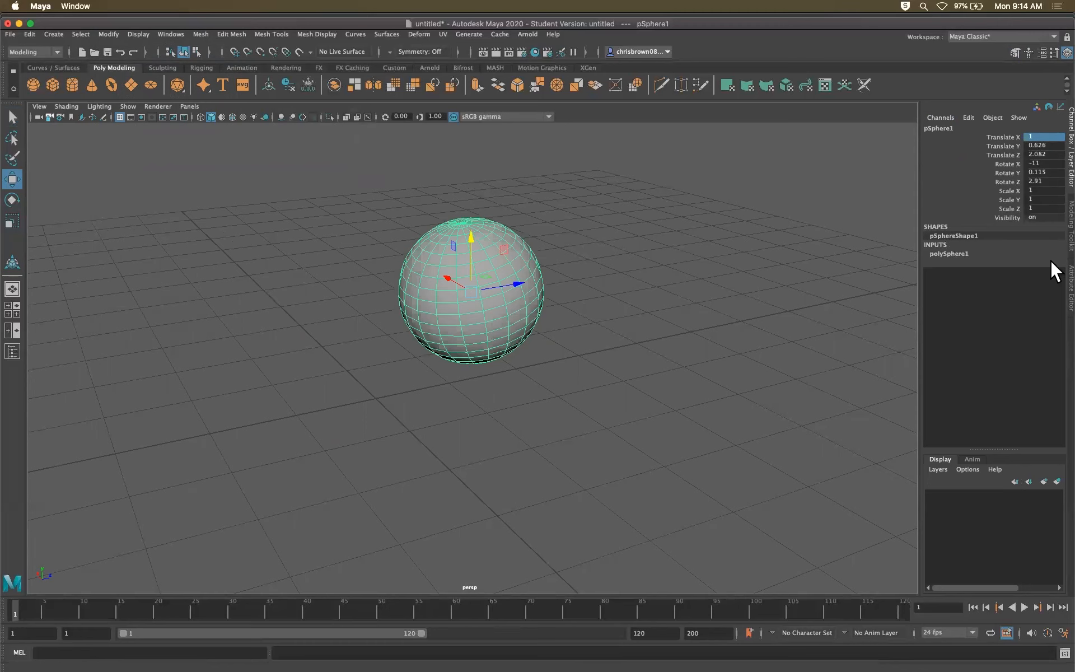
- Examine the sphere's polySphere1 creation settings in the Attribute Editor, and return to the Modeling Toolkit
{"action": "left_click", "coordinate": [1070, 238]}
{"action": "left_click", "coordinate": [1071, 283]}
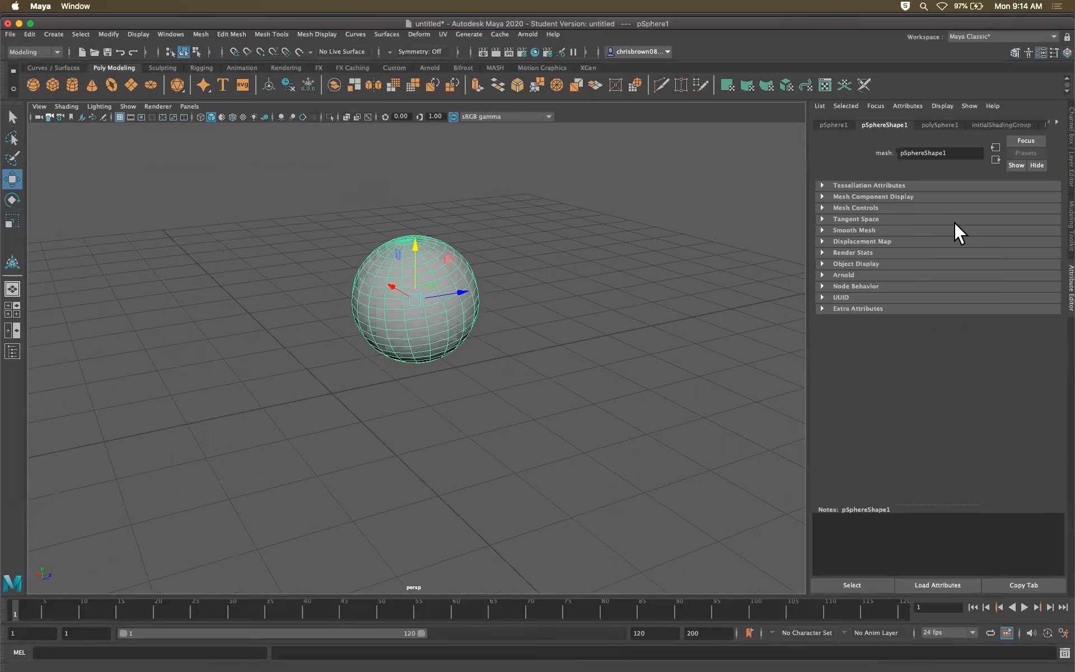
{"action": "left_click", "coordinate": [950, 125]}
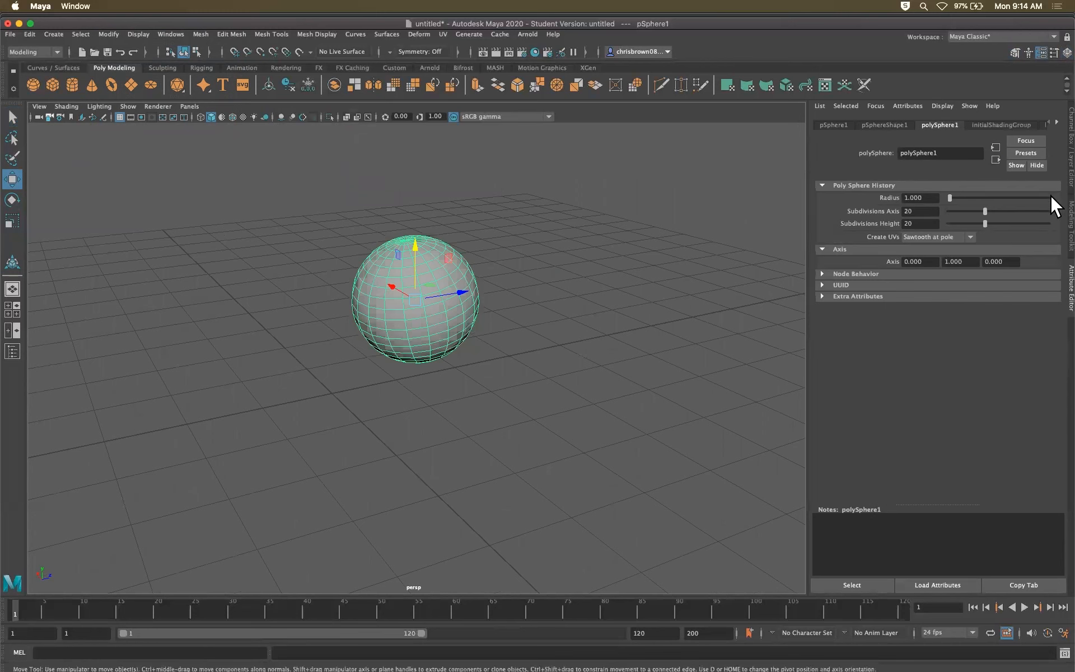
{"action": "left_click", "coordinate": [1070, 224]}
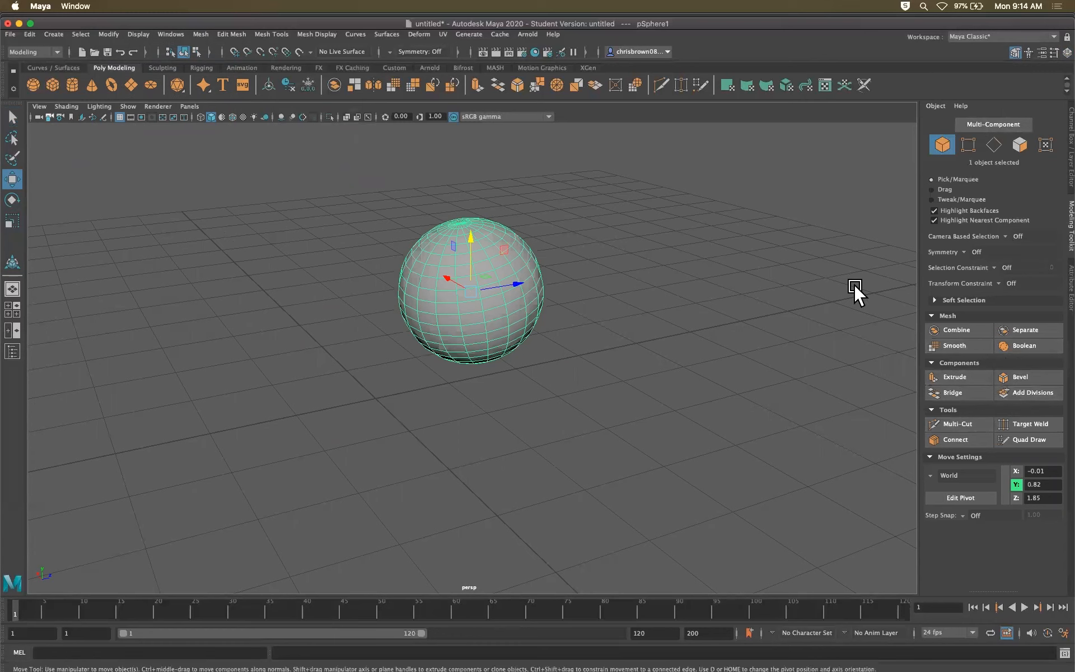
- Leave the Move tool for the Select tool, reselect the sphere and delete it
{"action": "left_click", "coordinate": [12, 117]}
{"action": "left_click", "coordinate": [333, 246]}
{"action": "left_click", "coordinate": [465, 265]}
{"action": "key", "text": "Delete"}
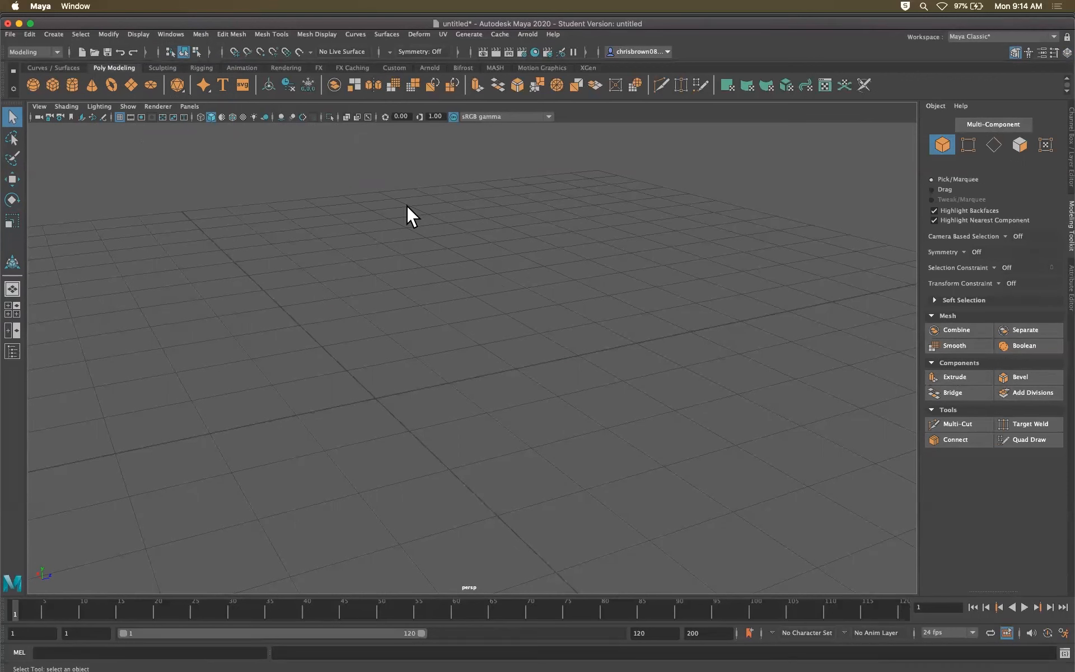
- Create a polygon cube at the origin and open its polyCube1 attributes in the Attribute Editor
{"action": "left_click", "coordinate": [52, 84]}
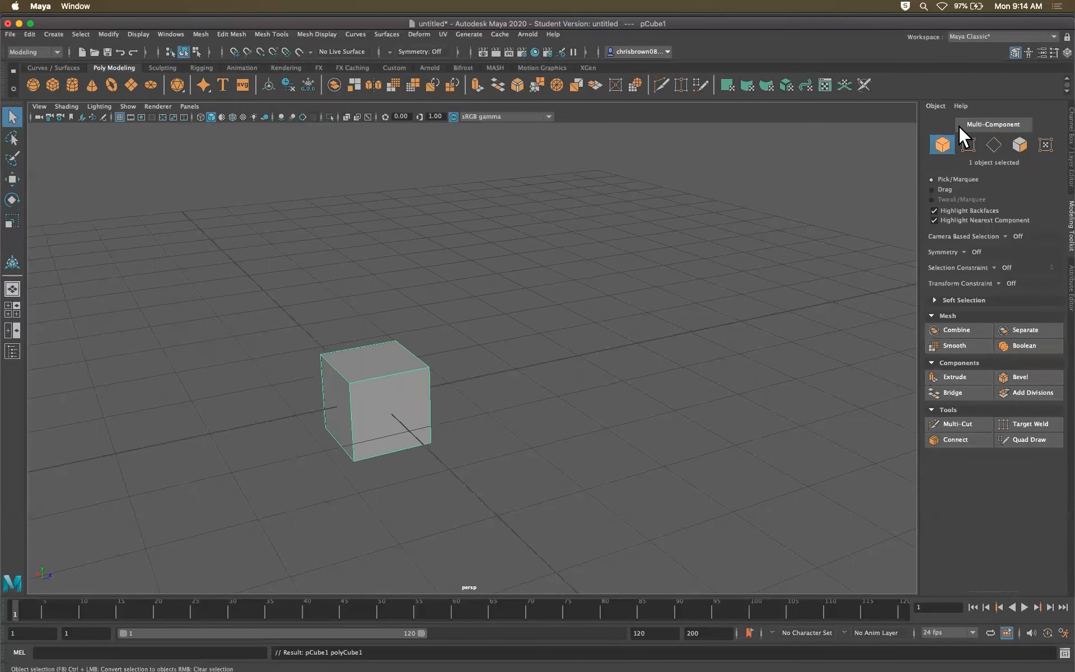
{"action": "left_click", "coordinate": [1070, 288]}
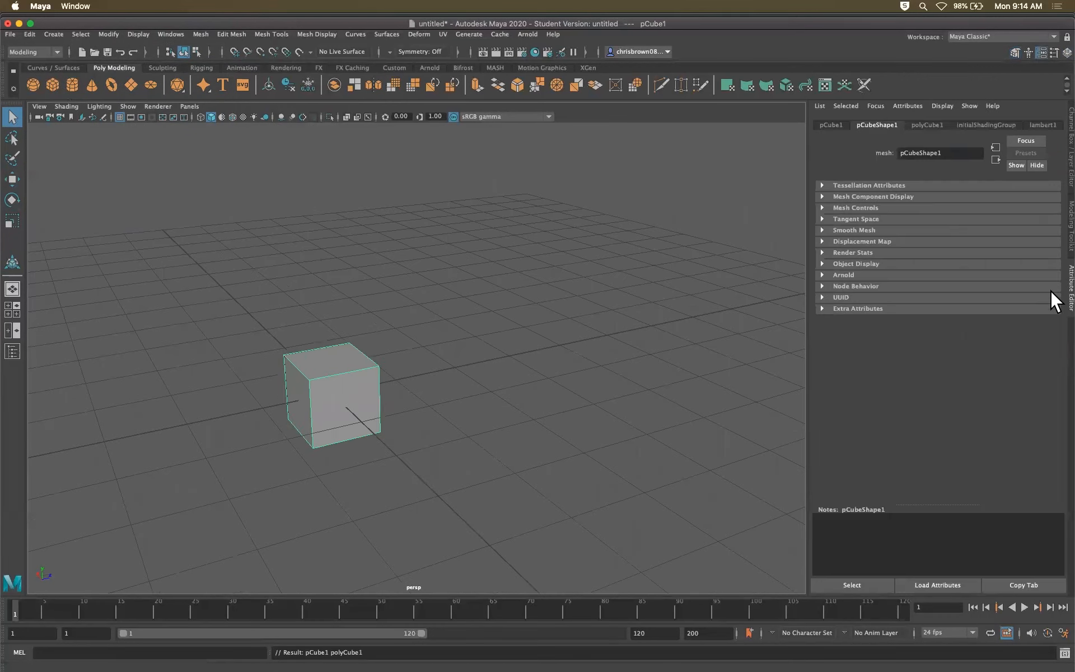
{"action": "left_click", "coordinate": [921, 124]}
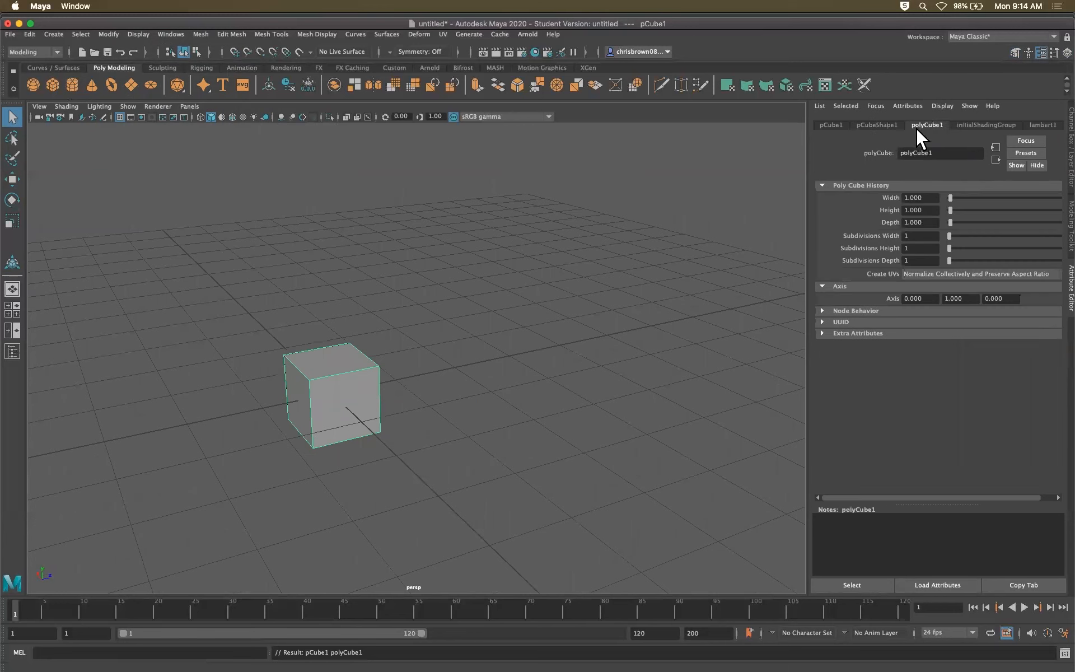
- Set the cube's subdivisions to 3 in width, 6 in height and 6 in depth, and check its smooth preview
{"action": "left_click_drag", "start_coordinate": [948, 236], "coordinate": [963, 260]}
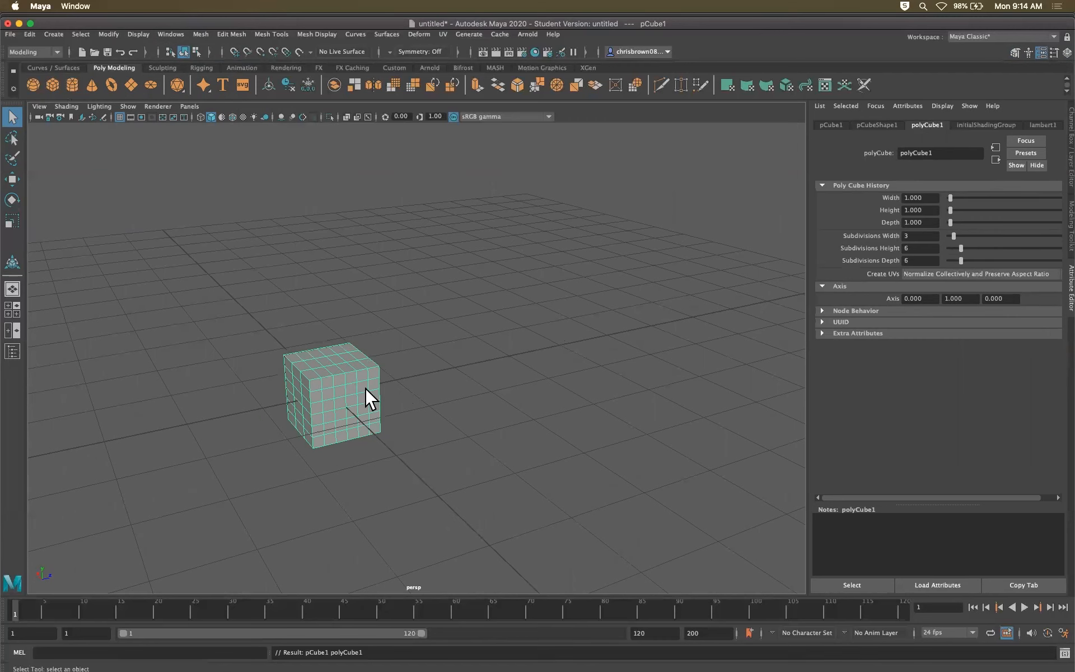
{"action": "middle_click_drag", "start_coordinate": [385, 393], "coordinate": [468, 346], "text": "alt"}
{"action": "key", "text": "3"}
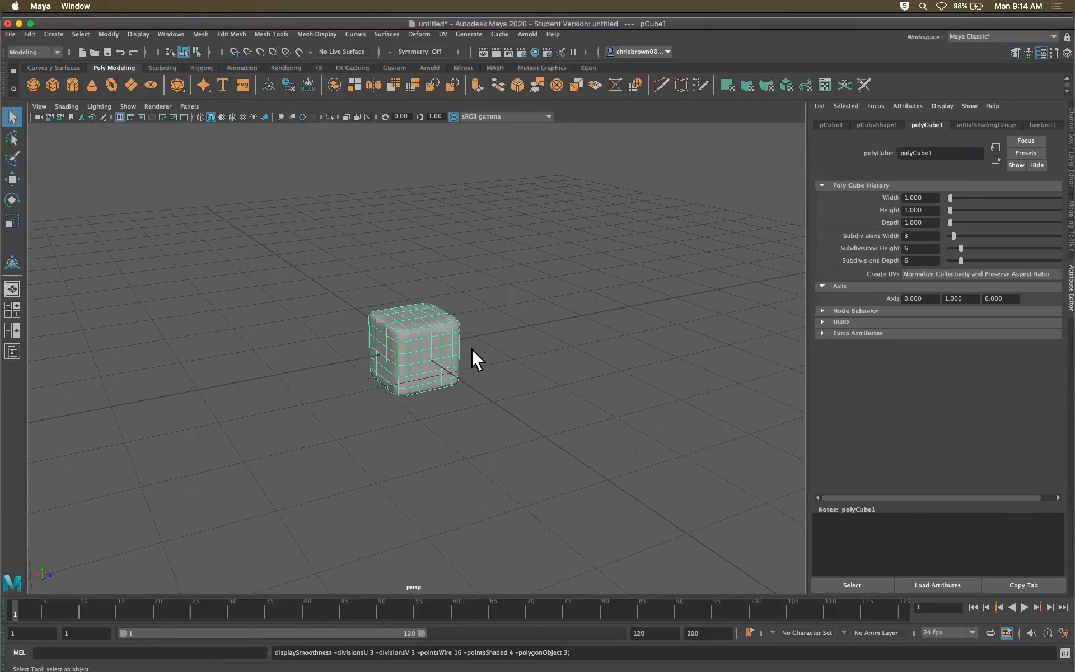
{"action": "left_click", "coordinate": [472, 348]}
{"action": "left_click", "coordinate": [432, 351]}
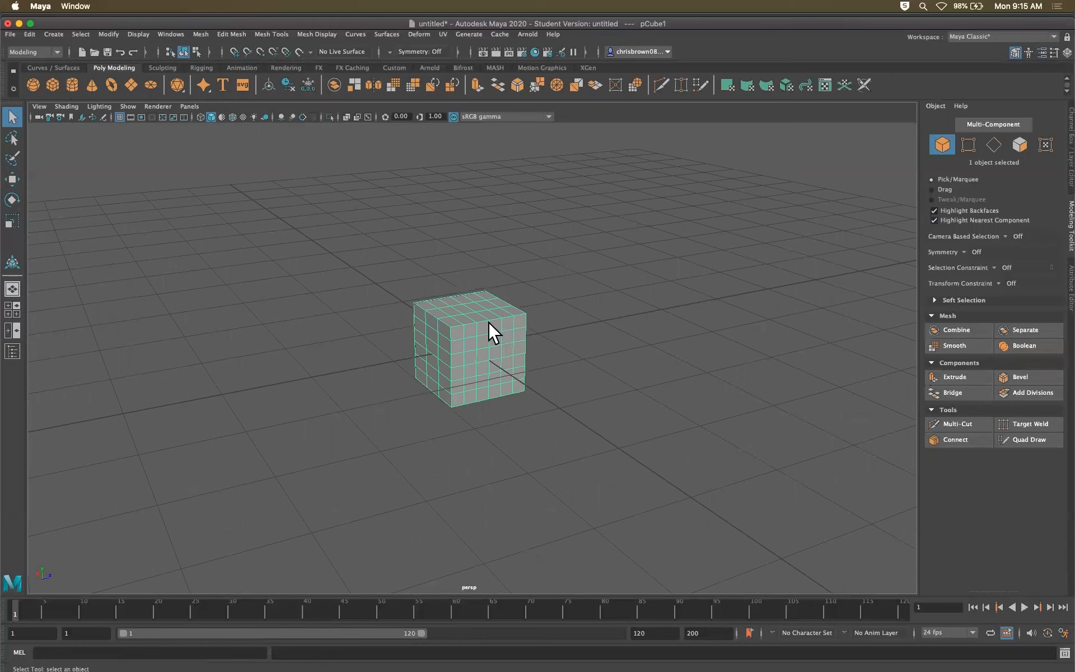
- Apply Smooth to the whole cube and set its divisions to 2
{"action": "left_click", "coordinate": [950, 346]}
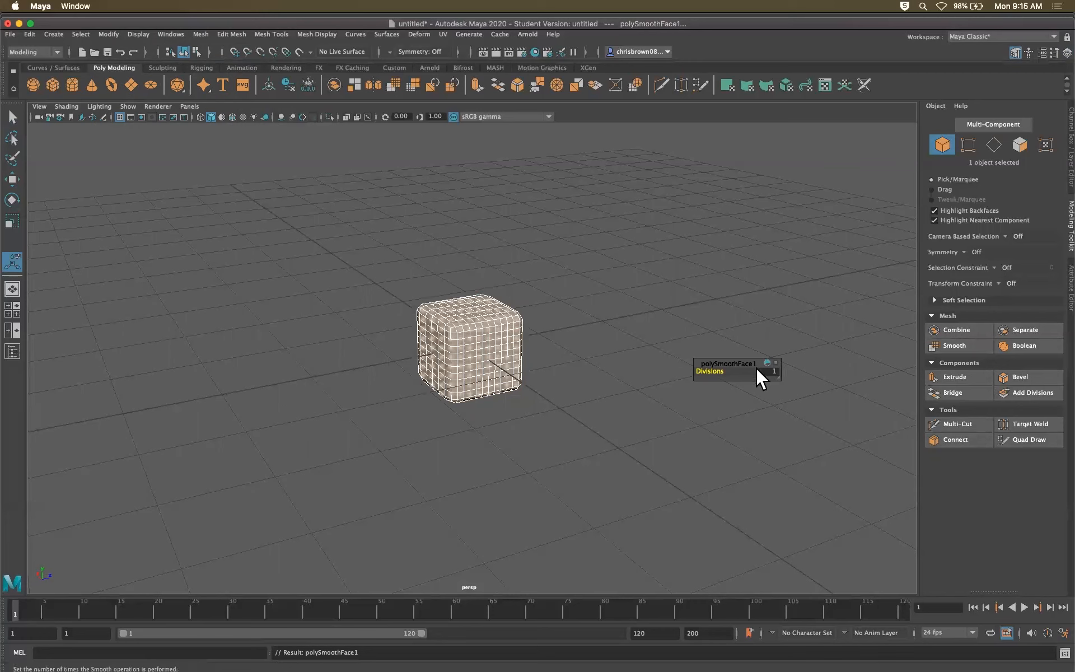
{"action": "left_click", "coordinate": [488, 362]}
{"action": "left_click", "coordinate": [775, 371]}
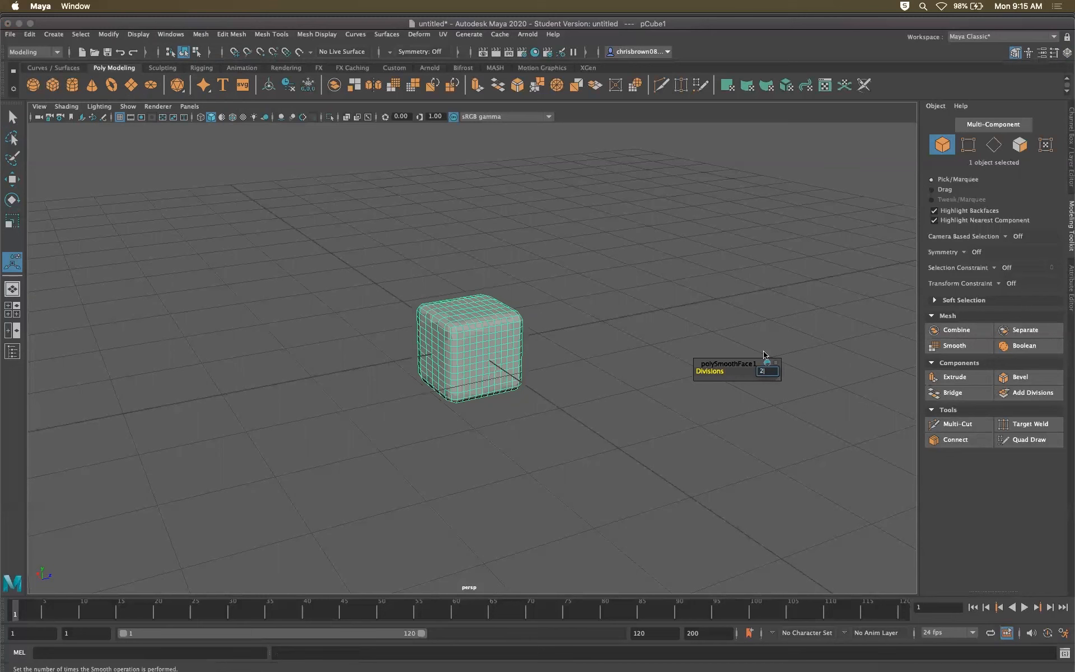
{"action": "type", "text": "2"}
{"action": "key", "text": "Return"}
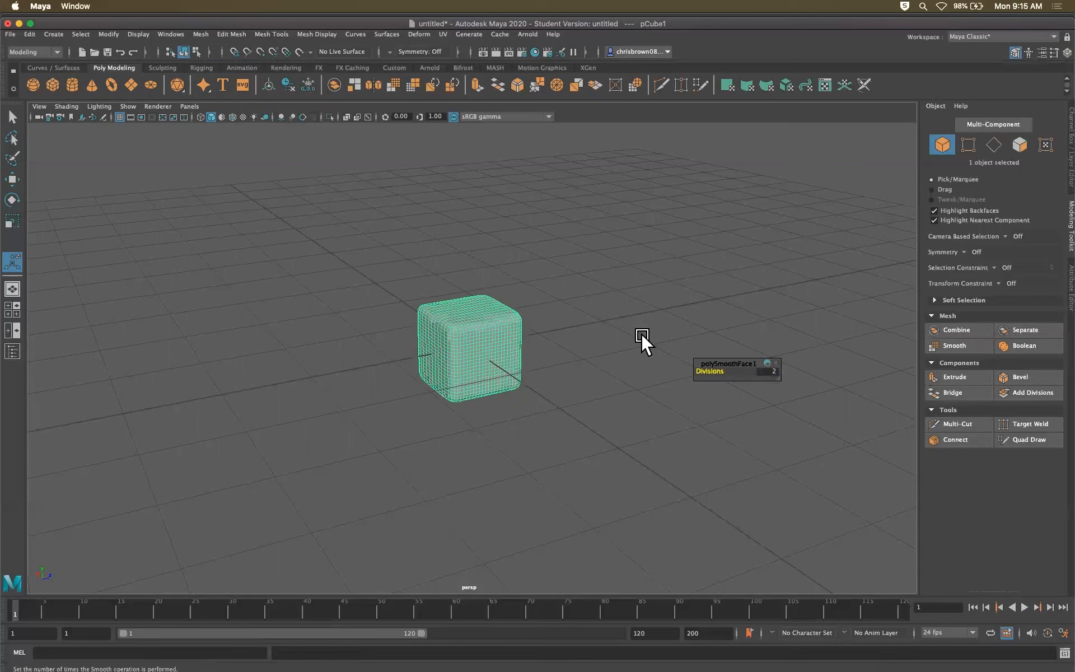
- Return to the Select tool and delete the smoothed cube
{"action": "key", "text": "super+space"}
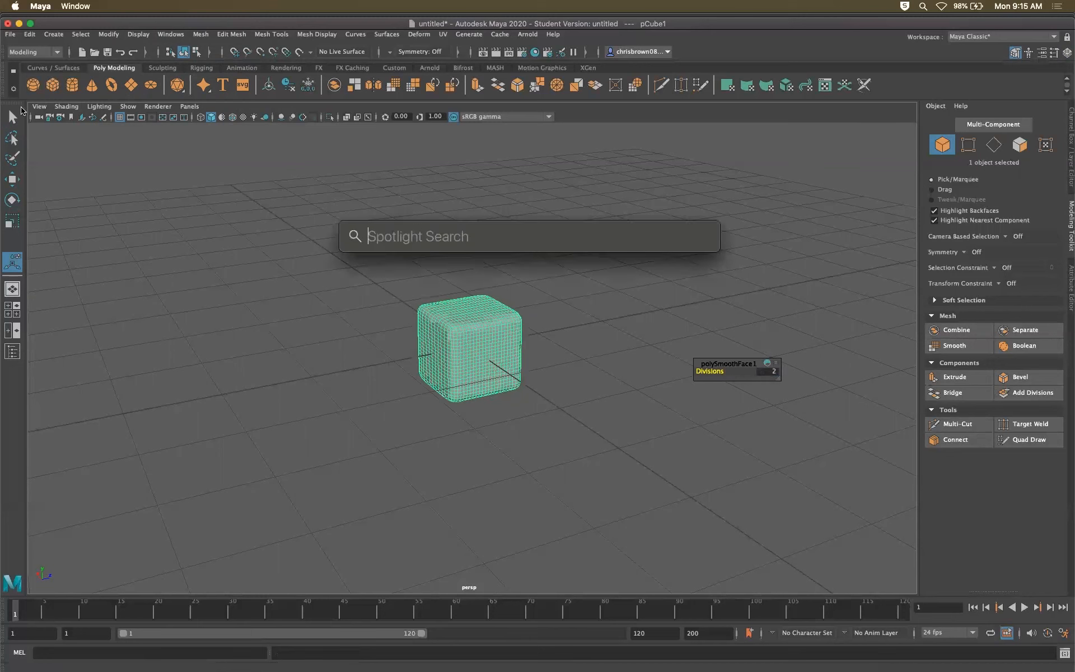
{"action": "key", "text": "Escape"}
{"action": "key", "text": "q"}
{"action": "left_click_drag", "start_coordinate": [565, 345], "coordinate": [505, 353], "text": "alt"}
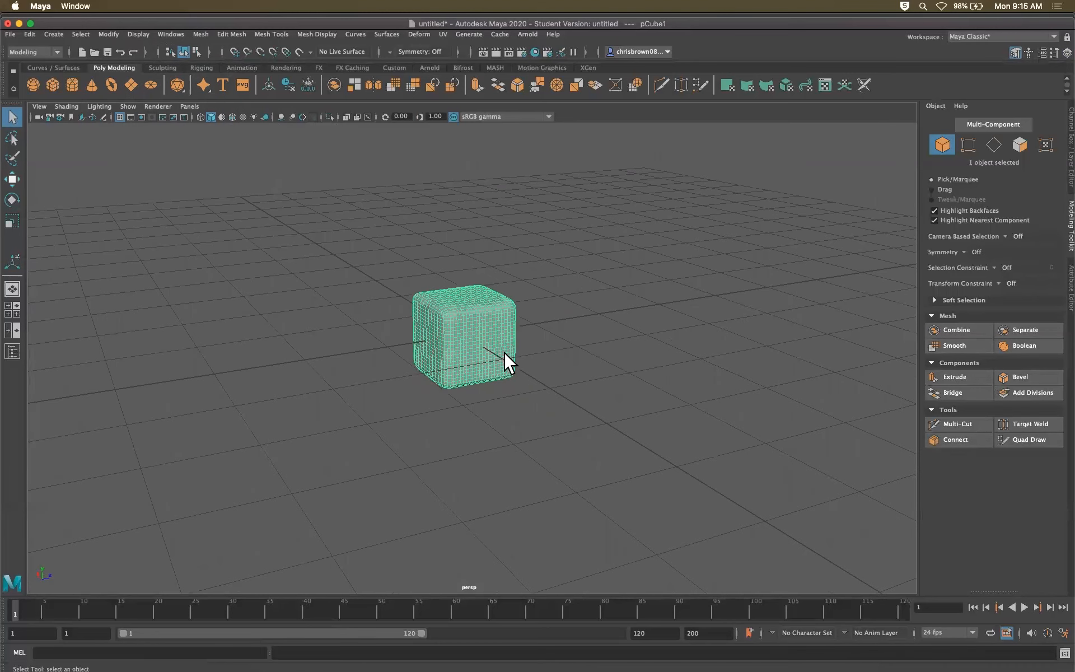
{"action": "key", "text": "Delete"}
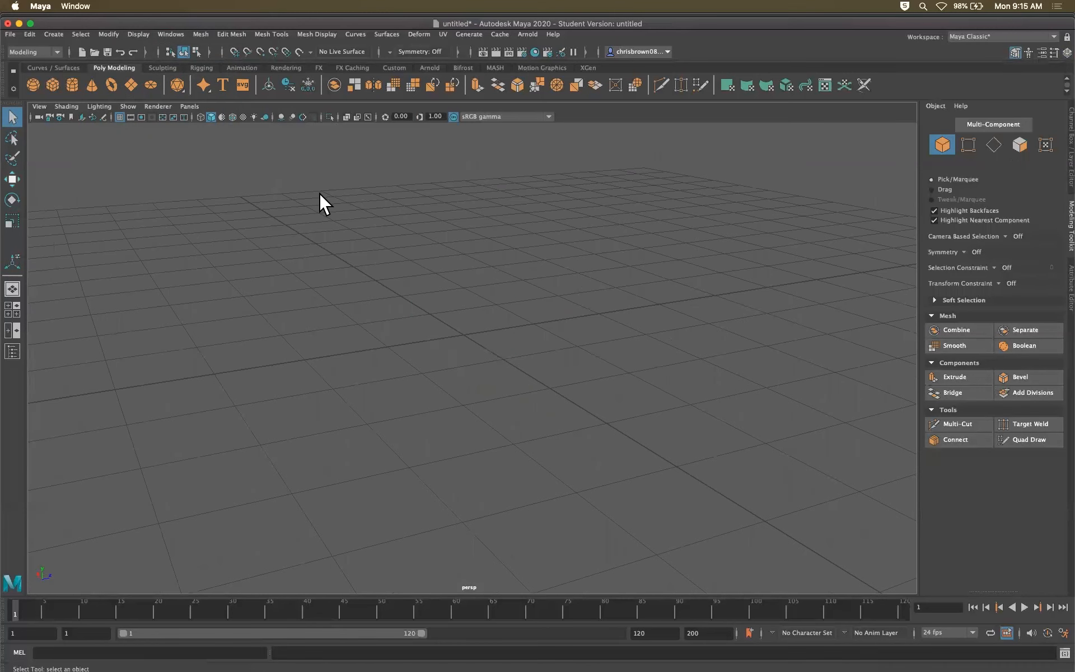
- Create a new polygon cube and set its width, height and depth subdivisions to 4
{"action": "left_click", "coordinate": [52, 85]}
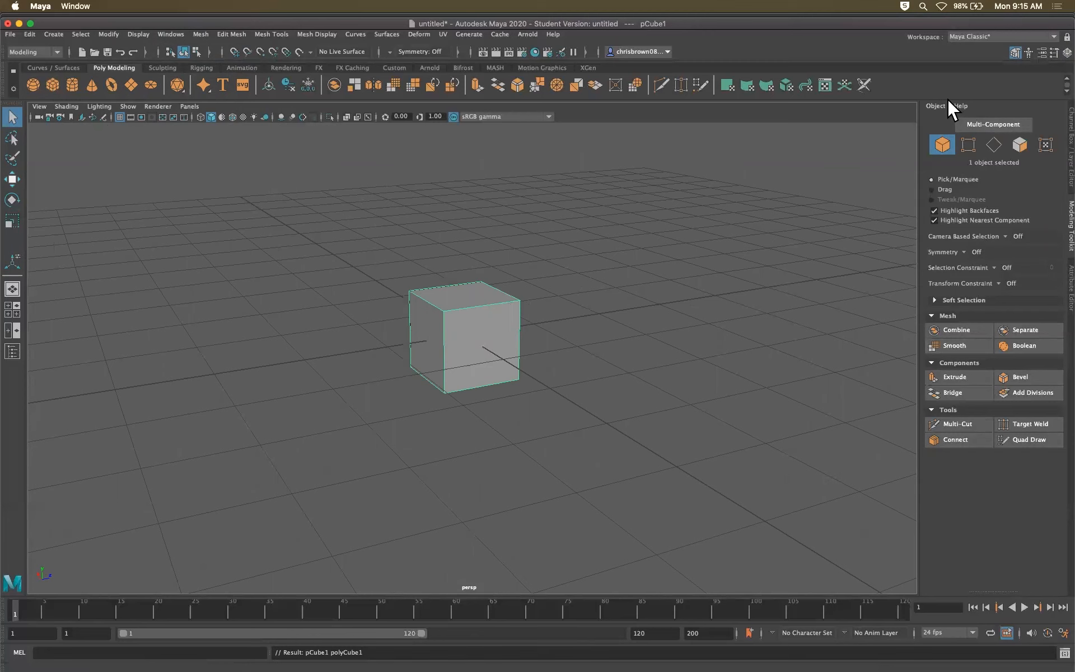
{"action": "left_click", "coordinate": [1062, 285]}
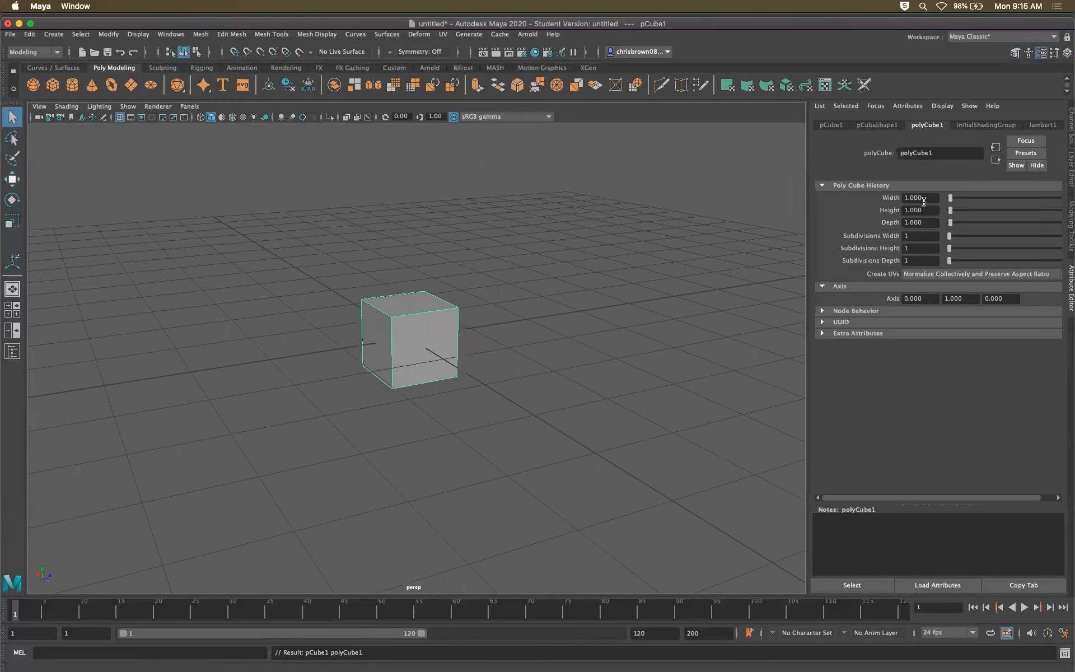
{"action": "left_click_drag", "start_coordinate": [950, 232], "coordinate": [956, 260]}
- Compare the cube's unsmoothed, cage and smooth previews, and its wireframe and shaded displays
{"action": "key", "text": "3"}
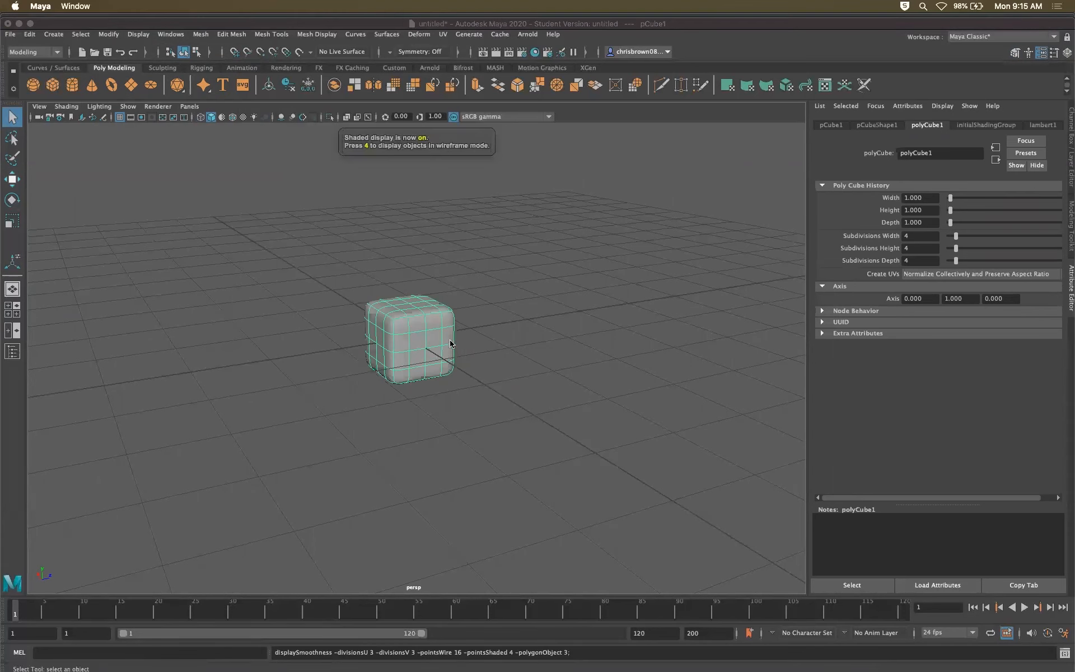
{"action": "left_click", "coordinate": [486, 384]}
{"action": "left_click", "coordinate": [435, 342]}
{"action": "key", "text": "1"}
{"action": "key", "text": "2"}
{"action": "key", "text": "3"}
{"action": "key", "text": "2"}
{"action": "key", "text": "1"}
{"action": "key", "text": "3"}
{"action": "key", "text": "4"}
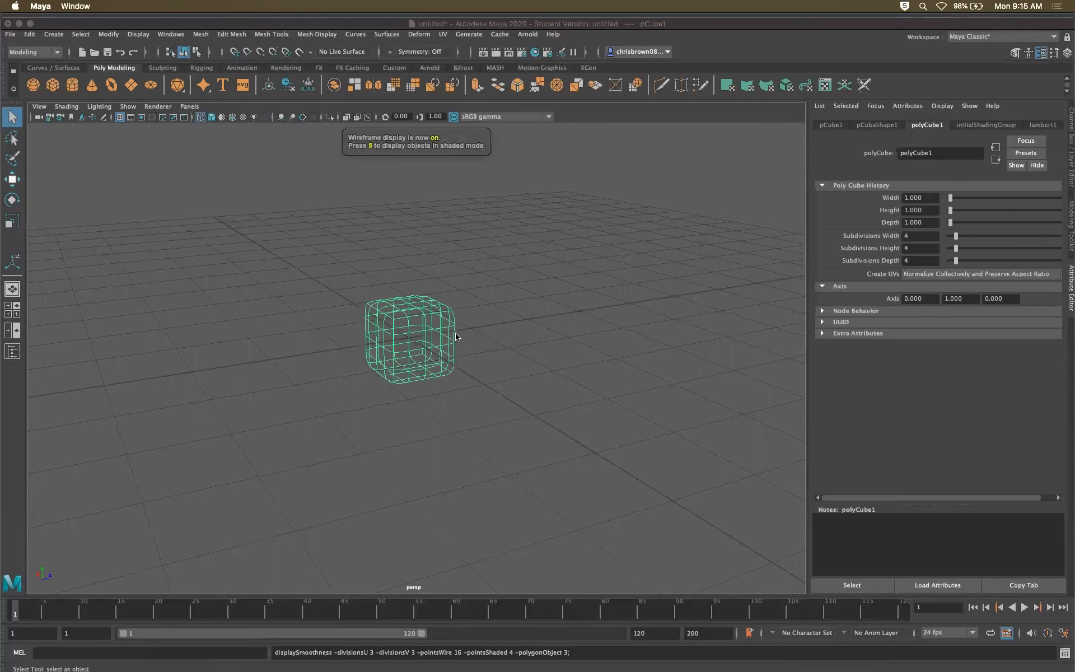
{"action": "key", "text": "5"}
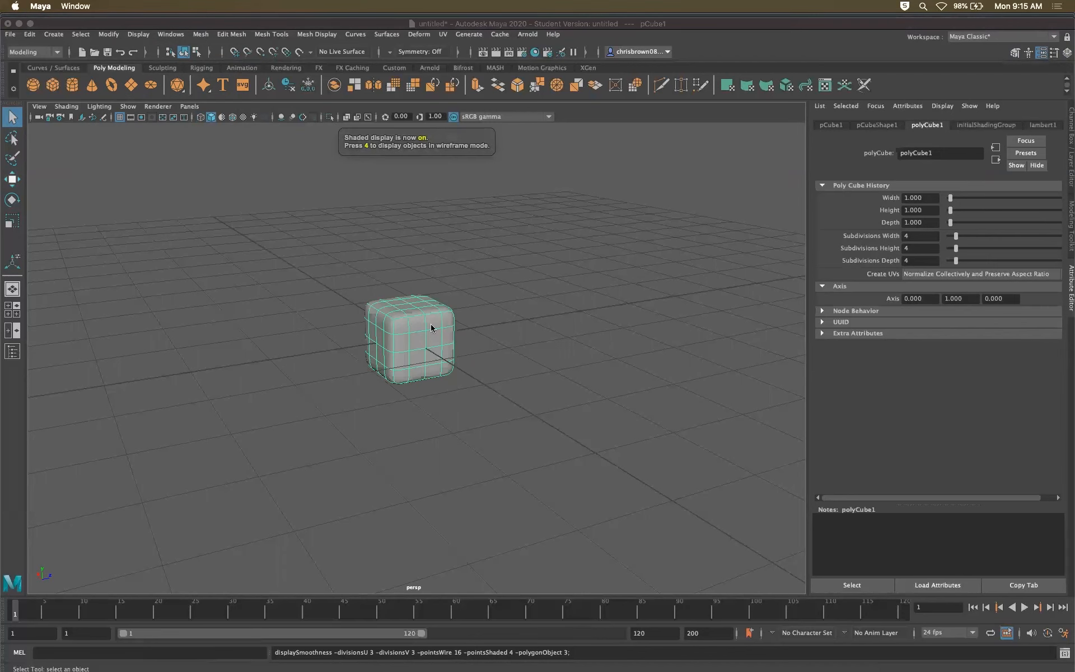
- Show the cube unsmoothed, switch to face selection and select the block of faces in the middle of one side
{"action": "mouse_move", "coordinate": [449, 331]}
{"action": "left_mouse_down", "text": "alt"}
{"action": "mouse_move", "coordinate": [473, 322]}
{"action": "mouse_move", "coordinate": [469, 331]}
{"action": "mouse_move", "coordinate": [466, 322]}
{"action": "left_mouse_up", "text": "alt"}
{"action": "key", "text": "1"}
{"action": "right_click_drag", "start_coordinate": [490, 348], "coordinate": [490, 374]}
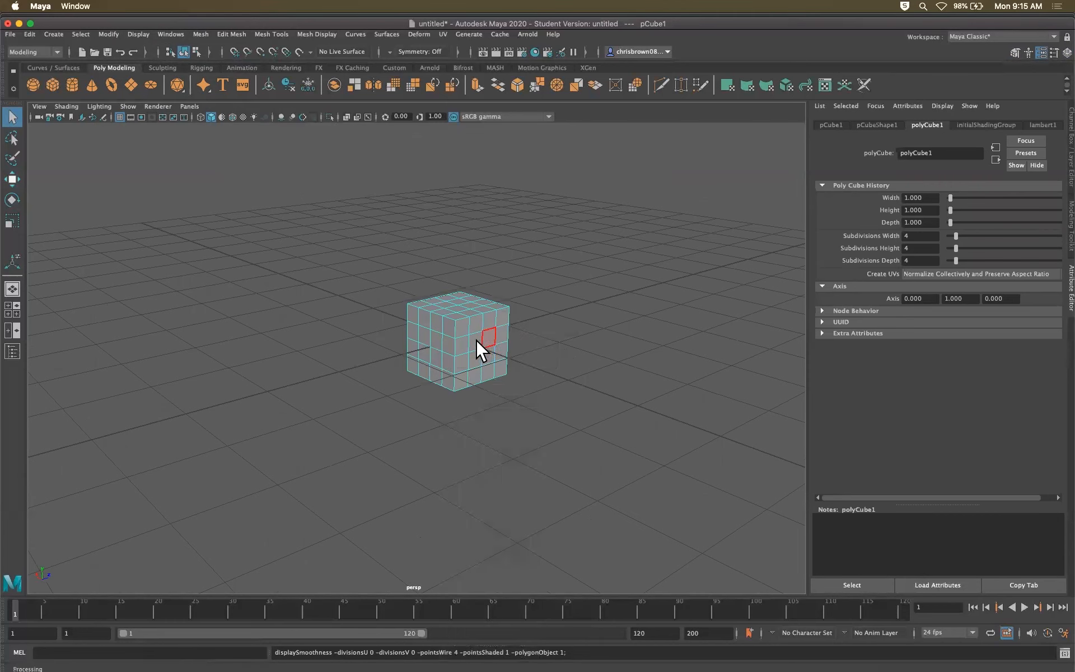
{"action": "left_click", "coordinate": [476, 340]}
{"action": "left_click", "coordinate": [488, 336], "text": "shift"}
{"action": "left_click", "coordinate": [474, 356], "text": "shift"}
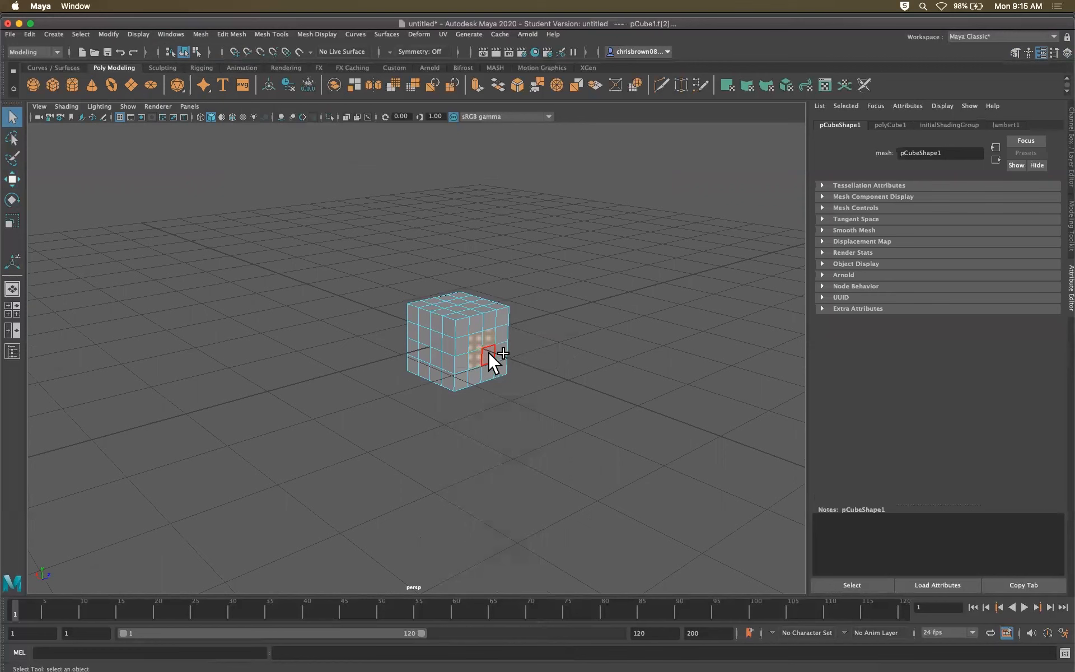
{"action": "left_click_drag", "start_coordinate": [493, 351], "coordinate": [507, 337], "text": "alt"}
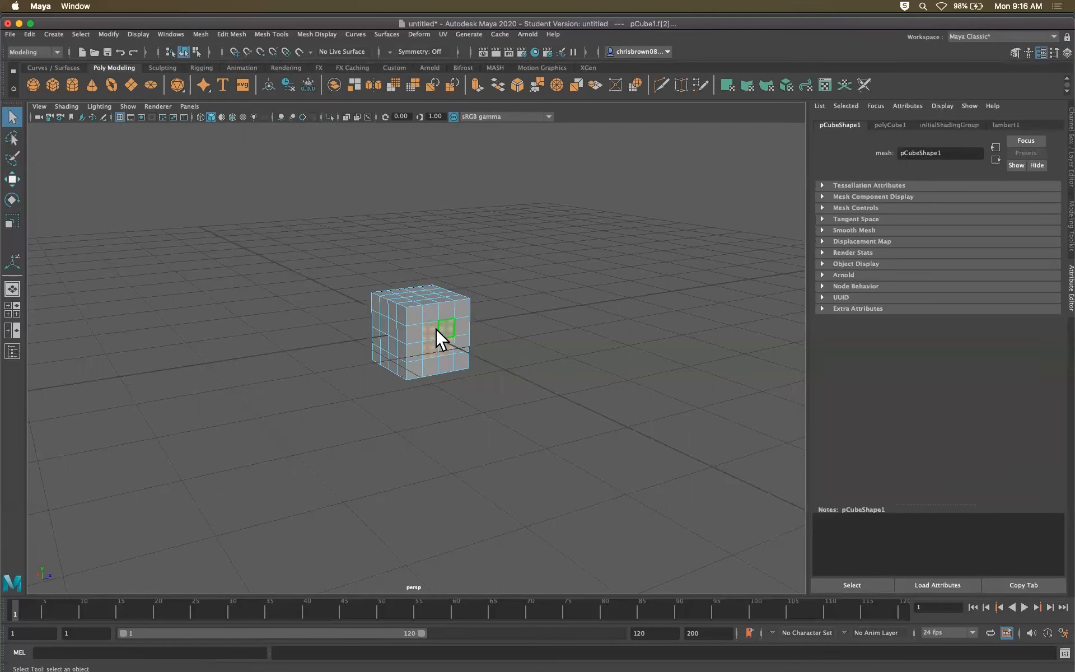
- Smooth only the selected faces with 2 divisions, and return to object selection
{"action": "left_click", "coordinate": [1069, 224]}
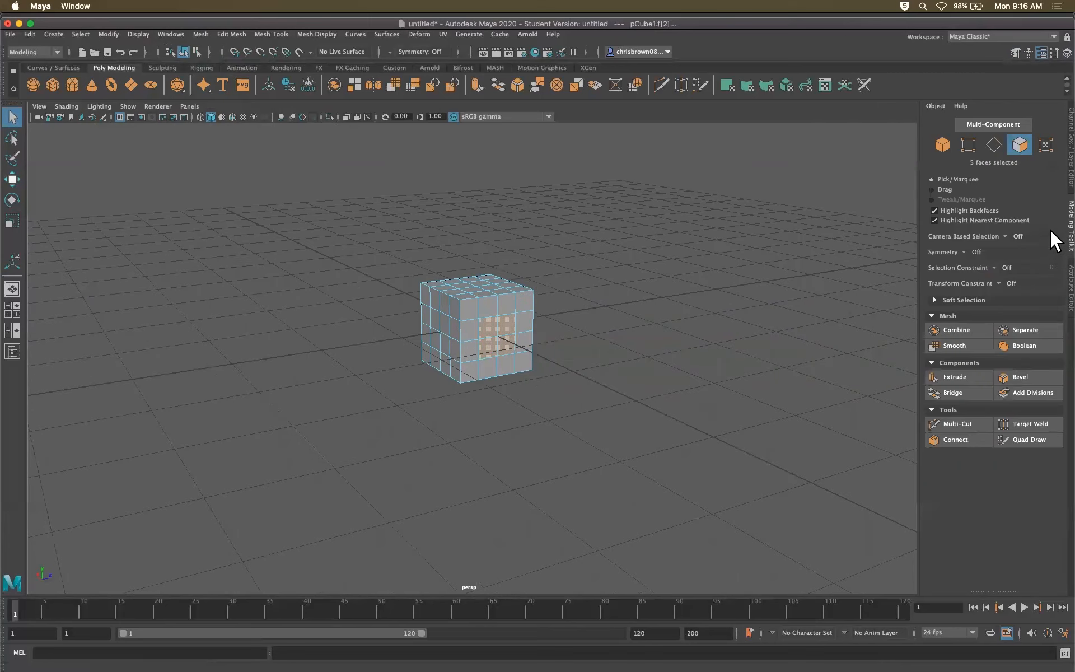
{"action": "left_click", "coordinate": [953, 345]}
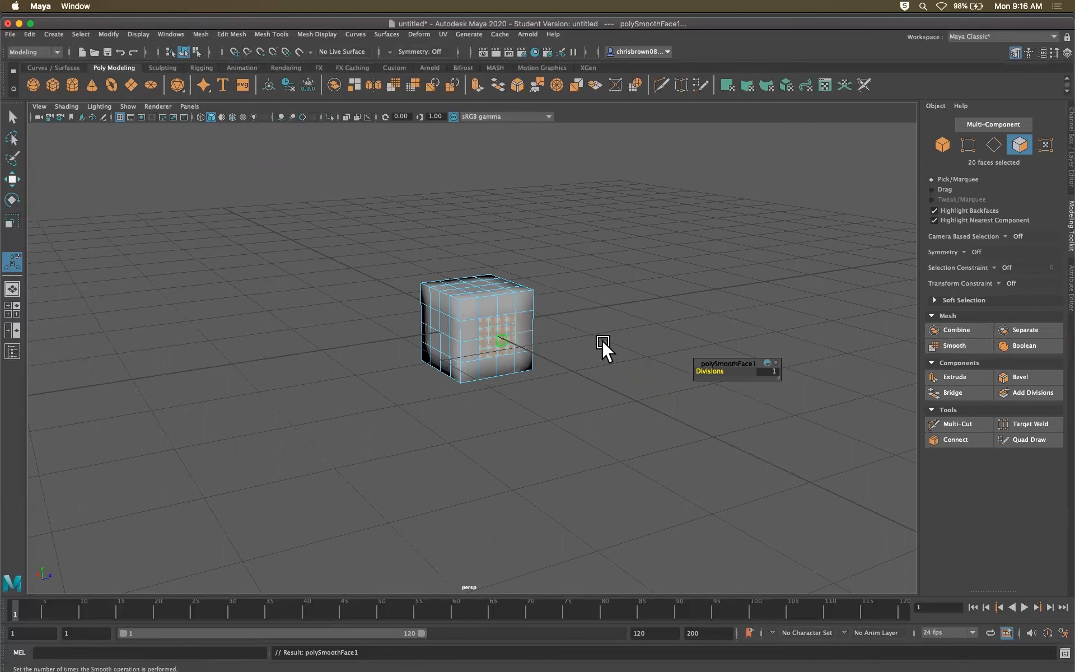
{"action": "left_click", "coordinate": [774, 371]}
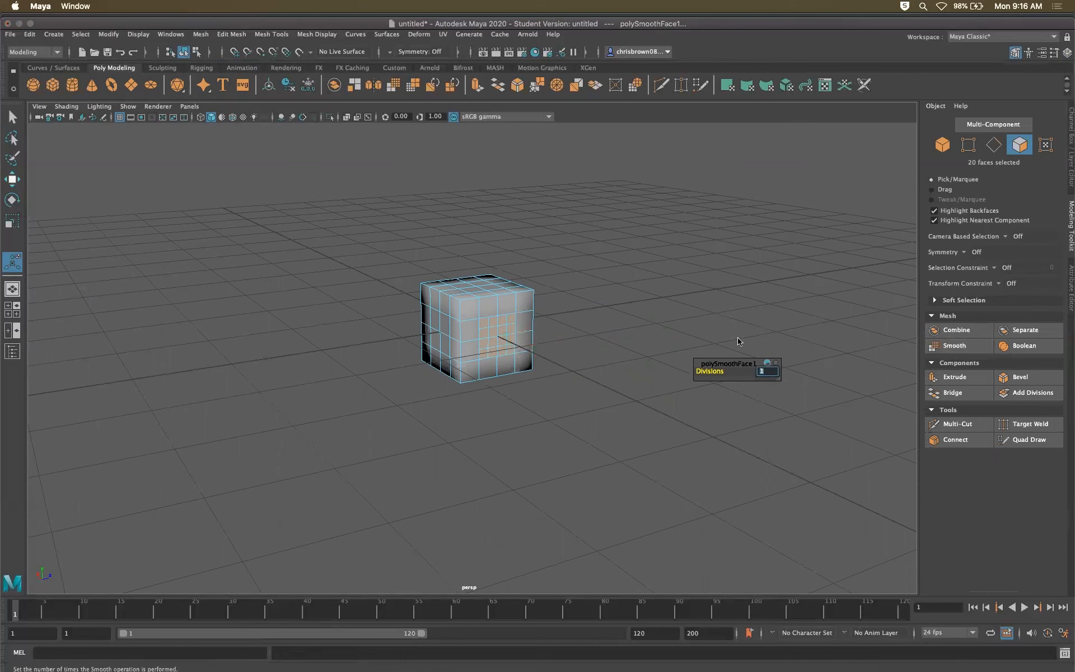
{"action": "type", "text": "2"}
{"action": "key", "text": "Return"}
{"action": "left_click", "coordinate": [589, 331]}
{"action": "left_click", "coordinate": [12, 116]}
{"action": "right_click", "coordinate": [481, 327]}
{"action": "right_click_drag", "start_coordinate": [481, 327], "coordinate": [532, 310]}
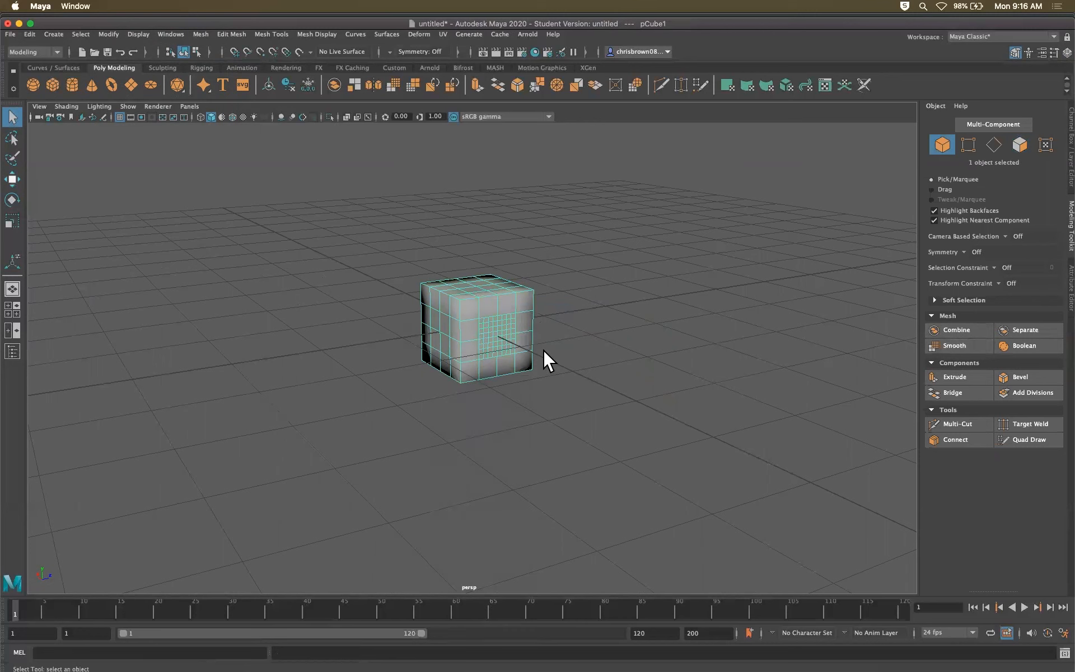
- Examine the partly smoothed cube from several angles in smooth preview, selected and deselected, and return to the unsmoothed display
{"action": "left_click_drag", "start_coordinate": [549, 328], "coordinate": [336, 300], "text": "alt"}
{"action": "left_click_drag", "start_coordinate": [338, 341], "coordinate": [454, 283], "text": "alt"}
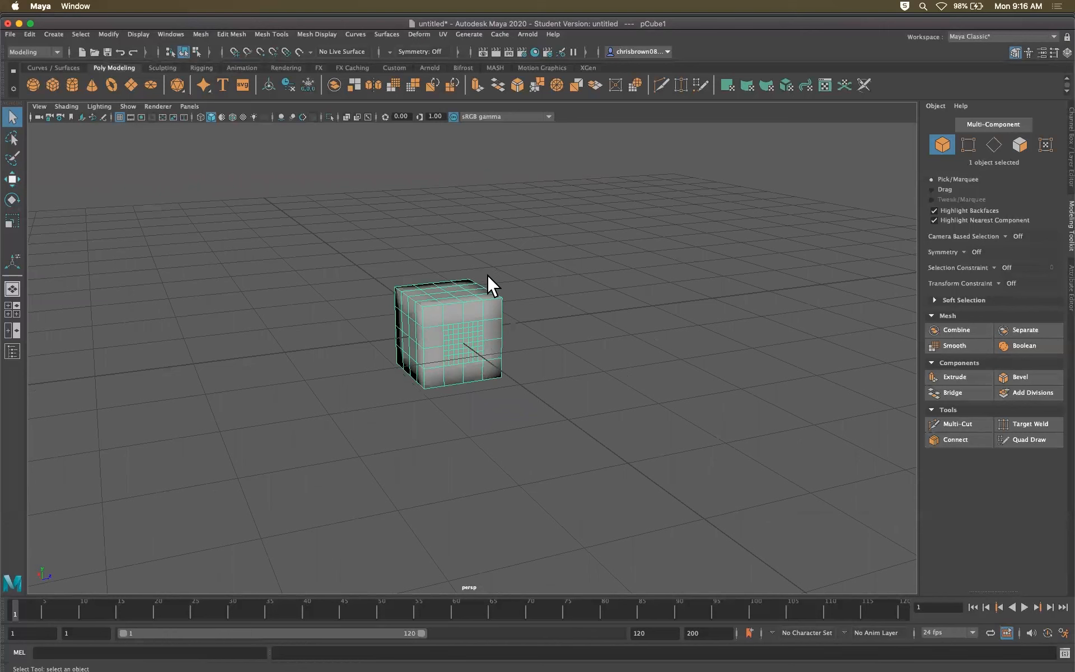
{"action": "key", "text": "3"}
{"action": "left_click", "coordinate": [571, 317]}
{"action": "left_click_drag", "start_coordinate": [549, 348], "coordinate": [568, 374], "text": "alt"}
{"action": "left_click_drag", "start_coordinate": [604, 417], "coordinate": [577, 403], "text": "alt"}
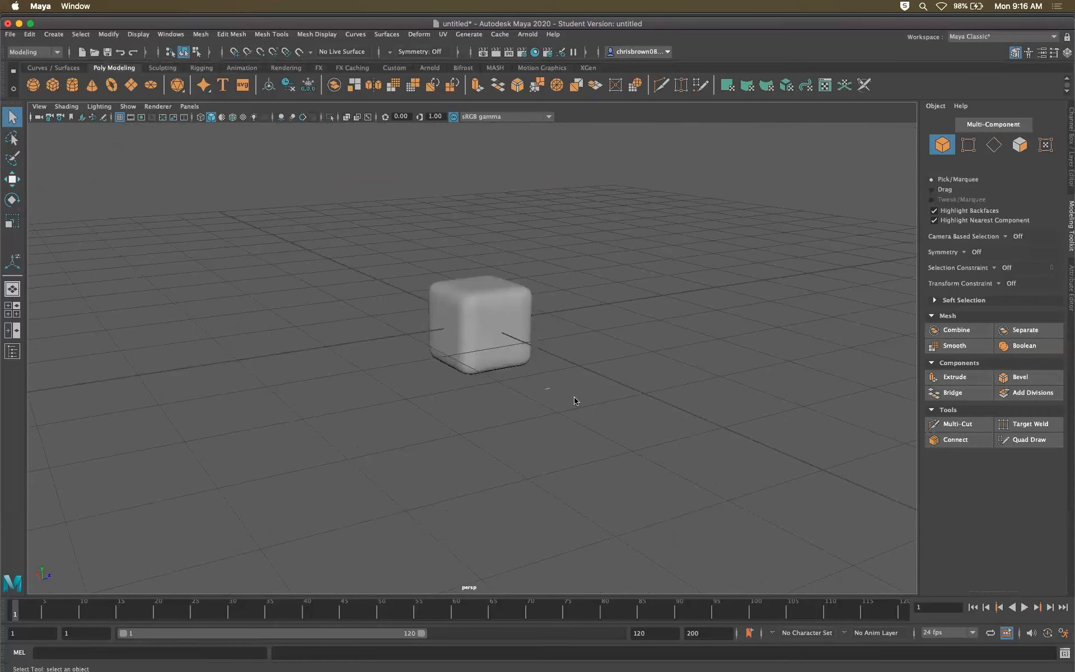
{"action": "left_click", "coordinate": [497, 333]}
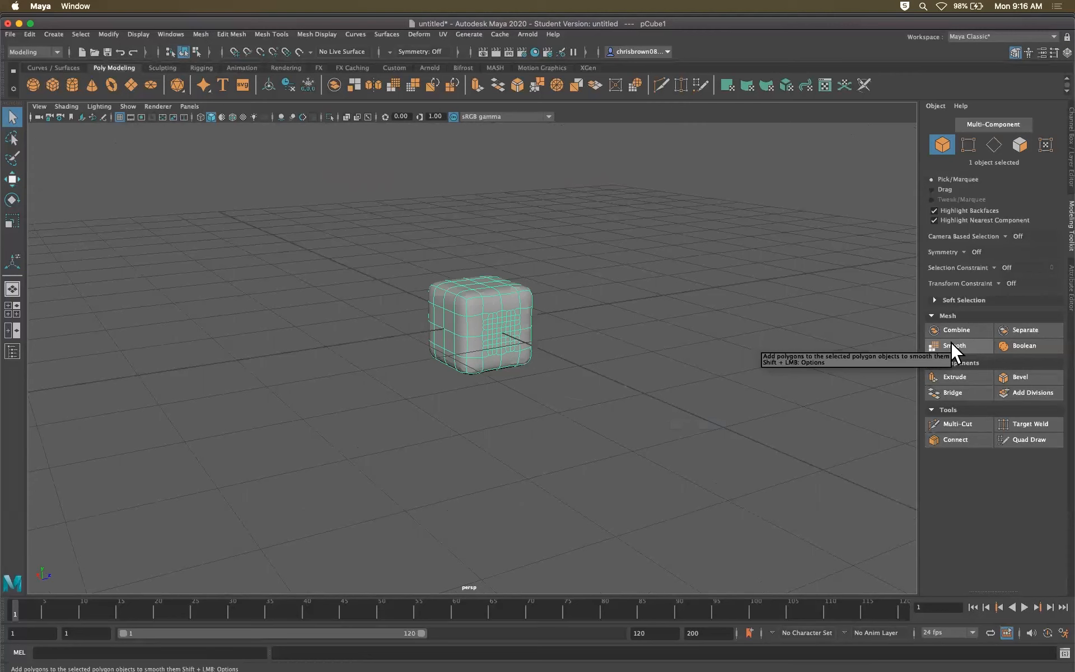
{"action": "key", "text": "1"}
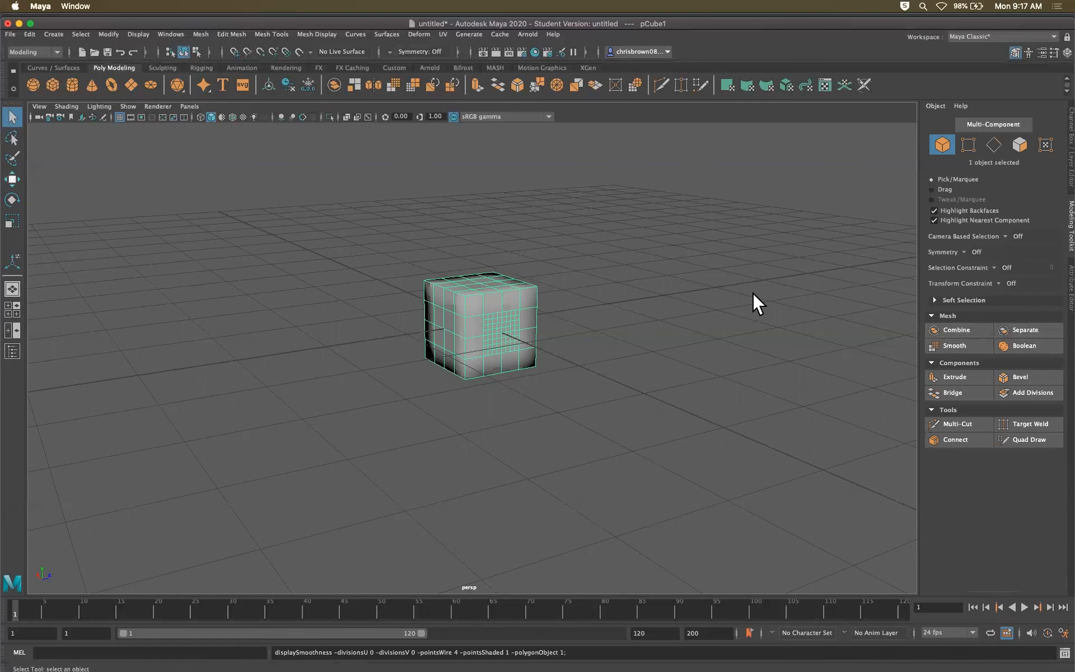
- Look through the transform tools' settings, and leave the Rotate Tool settings open clear of the cube
{"action": "double_click", "coordinate": [12, 200]}
{"action": "left_click_drag", "start_coordinate": [236, 147], "coordinate": [285, 135]}
{"action": "left_click", "coordinate": [12, 180]}
{"action": "double_click", "coordinate": [13, 200]}
{"action": "double_click", "coordinate": [11, 222]}
{"action": "double_click", "coordinate": [12, 200]}
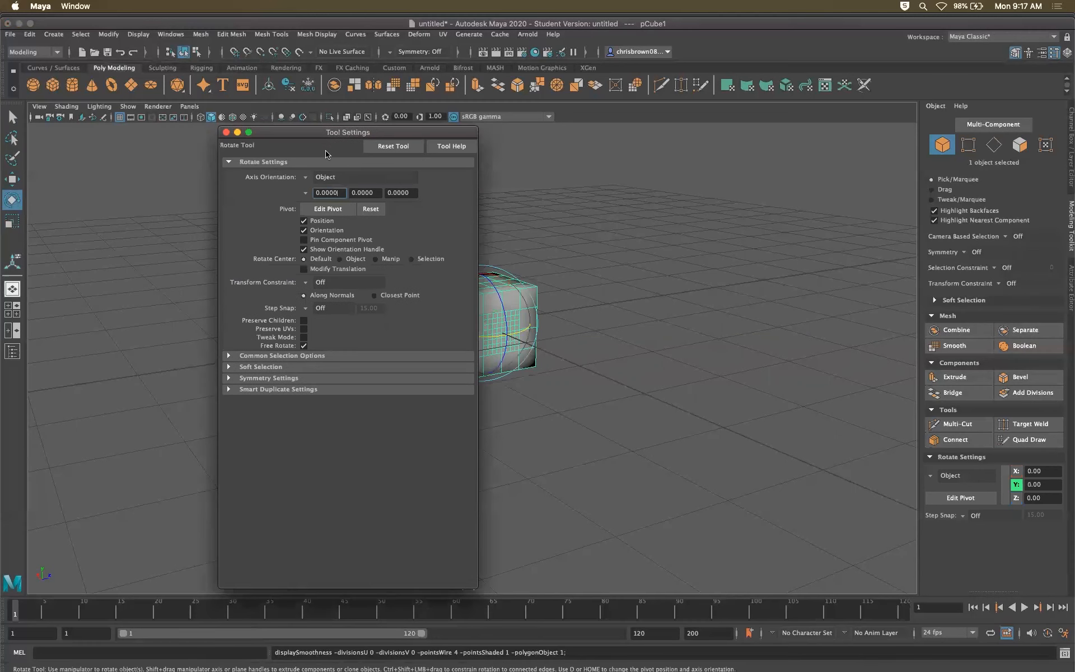
{"action": "left_click_drag", "start_coordinate": [356, 132], "coordinate": [215, 129]}
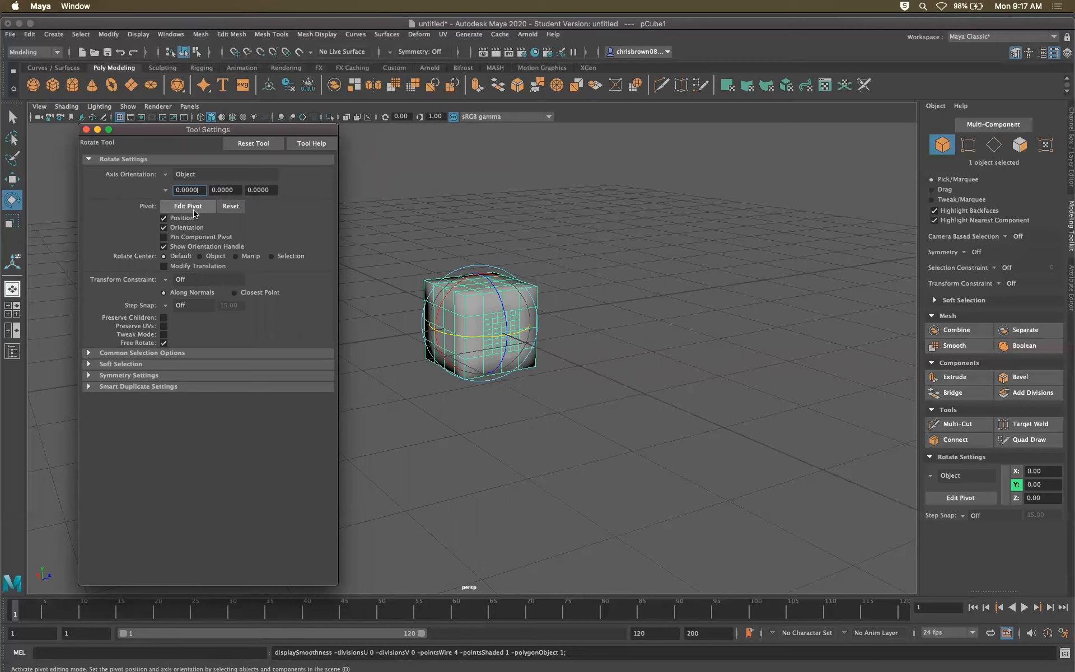
- Rotate the cube slightly about its Z axis, and move its pivot to a lower corner of the cube
{"action": "mouse_move", "coordinate": [495, 288]}
{"action": "left_mouse_down"}
{"action": "mouse_move", "coordinate": [495, 305]}
{"action": "mouse_move", "coordinate": [469, 264]}
{"action": "mouse_move", "coordinate": [479, 343]}
{"action": "mouse_move", "coordinate": [482, 287]}
{"action": "left_mouse_up"}
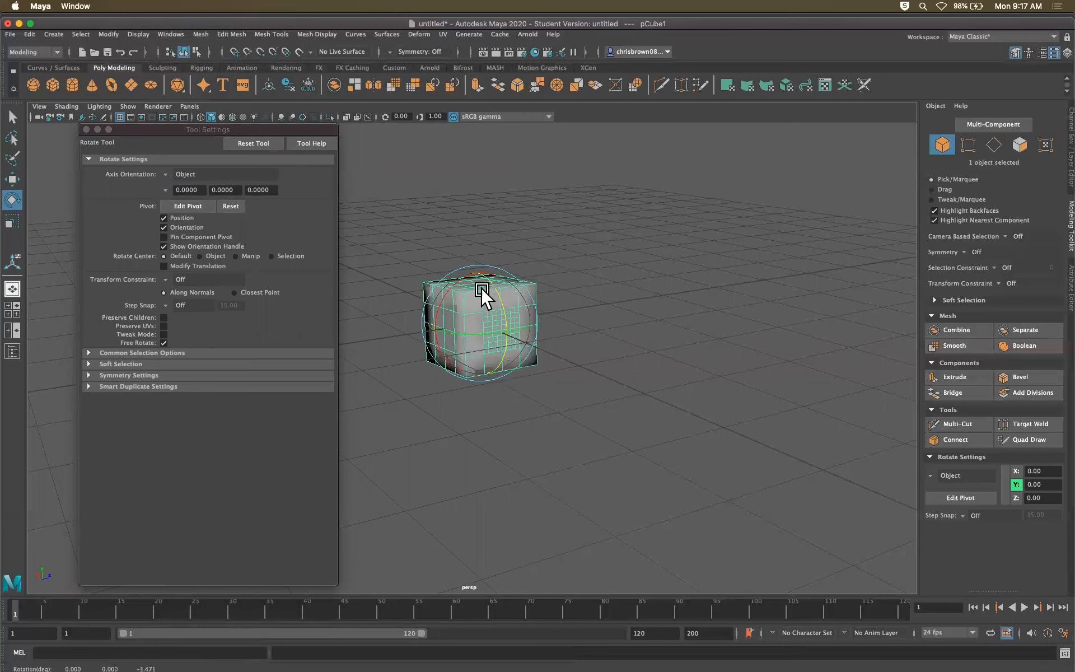
{"action": "left_click", "coordinate": [188, 206]}
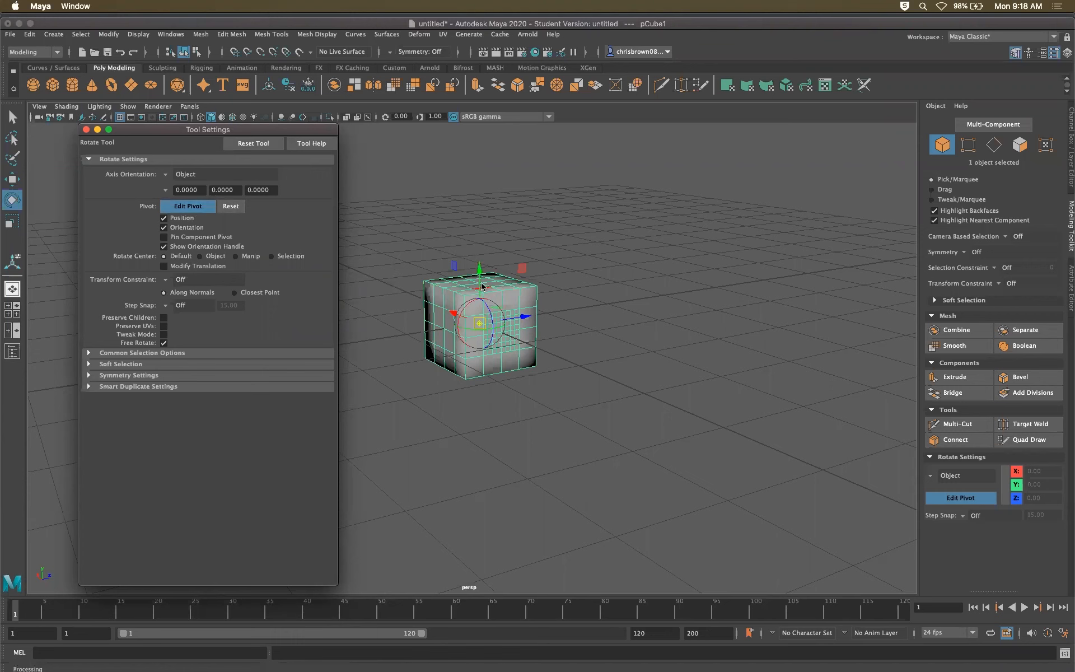
{"action": "left_click_drag", "start_coordinate": [476, 302], "coordinate": [552, 389]}
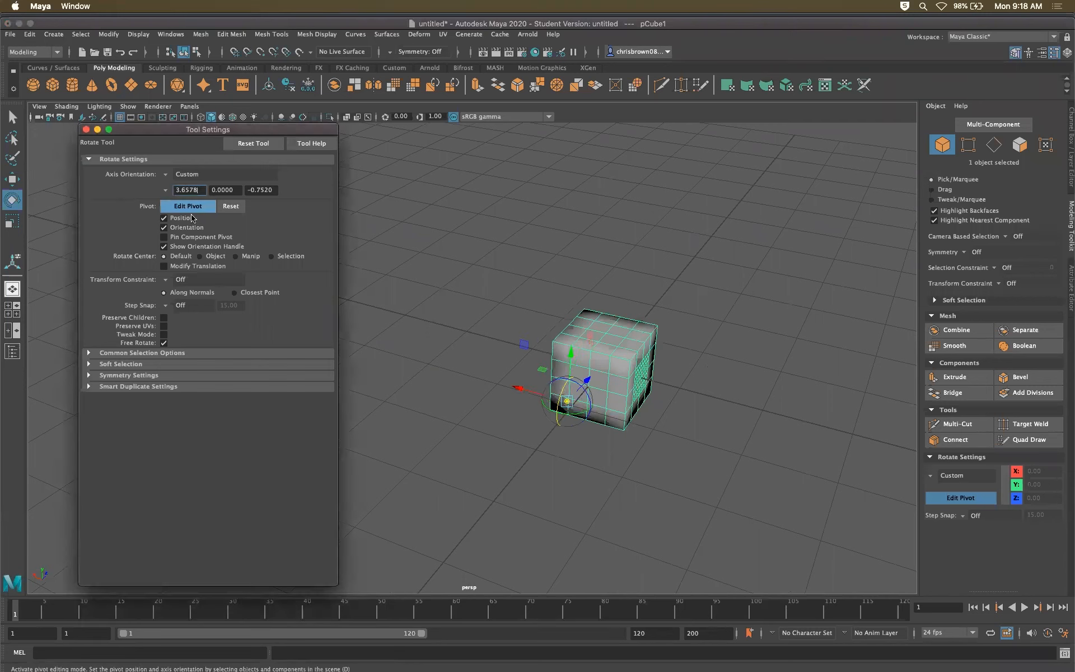
- Finish editing the pivot and rotate the cube around it to about 19 degrees in X
{"action": "left_click", "coordinate": [191, 210]}
{"action": "left_click", "coordinate": [555, 383]}
{"action": "mouse_move", "coordinate": [553, 381]}
{"action": "left_mouse_down"}
{"action": "mouse_move", "coordinate": [526, 435]}
{"action": "mouse_move", "coordinate": [598, 340]}
{"action": "mouse_move", "coordinate": [545, 412]}
{"action": "mouse_move", "coordinate": [566, 368]}
{"action": "mouse_move", "coordinate": [543, 401]}
{"action": "mouse_move", "coordinate": [550, 361]}
{"action": "mouse_move", "coordinate": [548, 392]}
{"action": "left_mouse_up"}
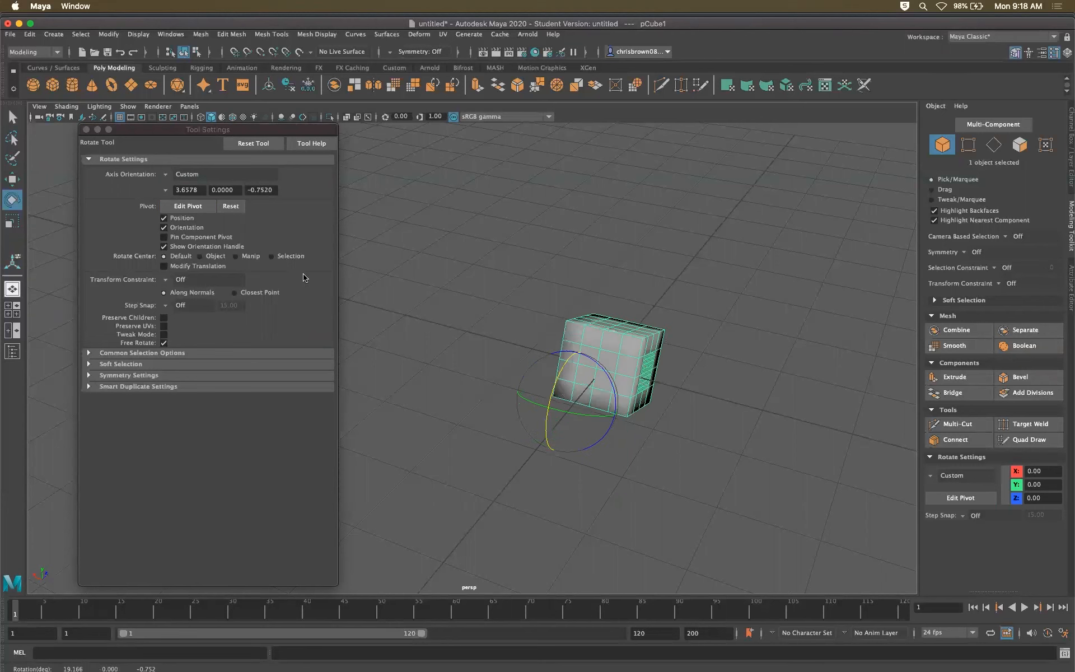
- Close the tool settings and activate the Move tool, and show the cube in smooth preview, deselected
{"action": "left_click", "coordinate": [188, 207]}
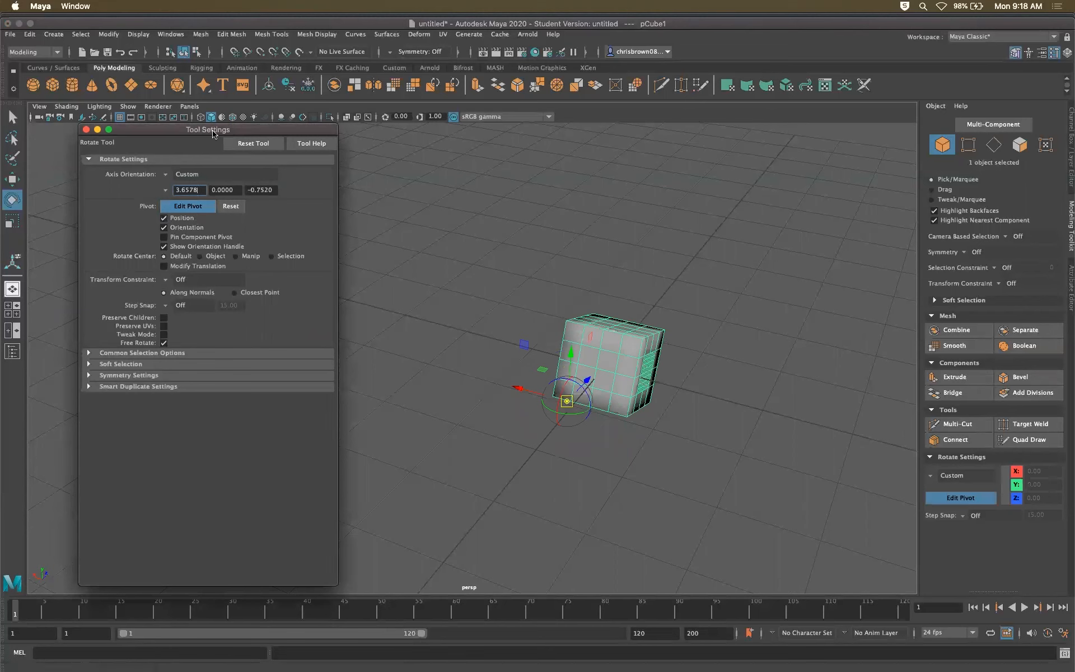
{"action": "left_click", "coordinate": [86, 129]}
{"action": "double_click", "coordinate": [12, 180]}
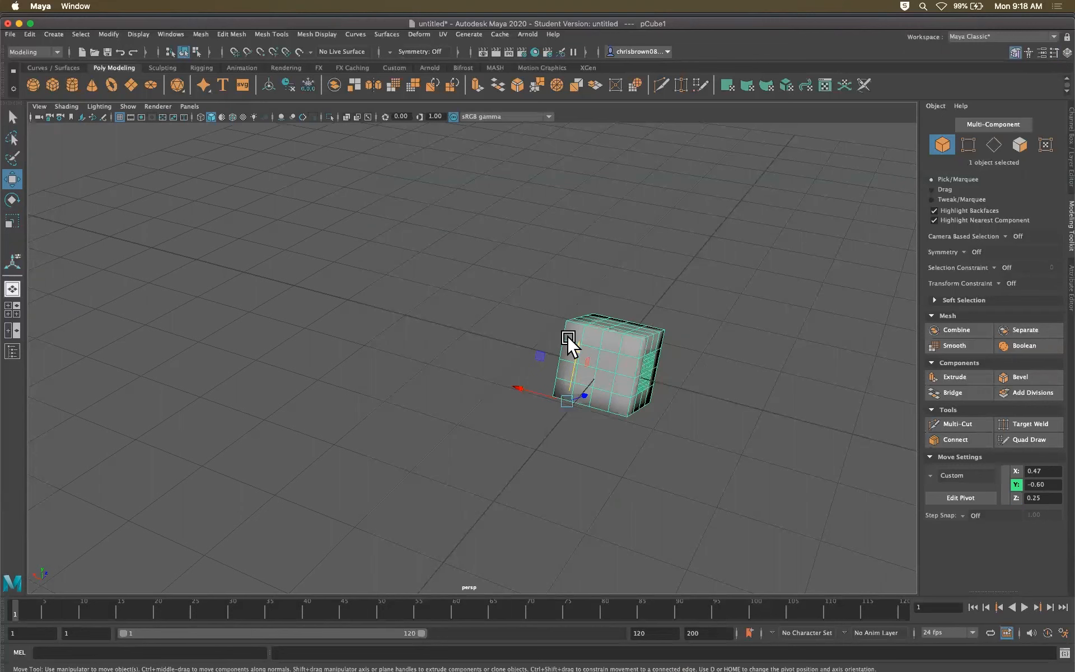
{"action": "key", "text": "3"}
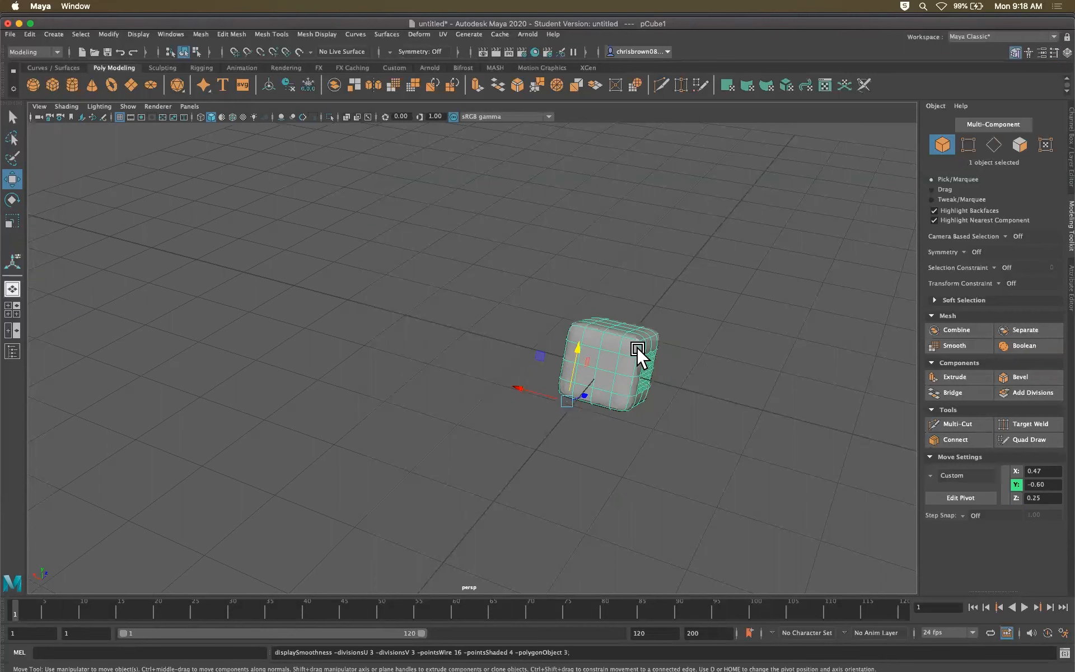
{"action": "left_click", "coordinate": [710, 355]}
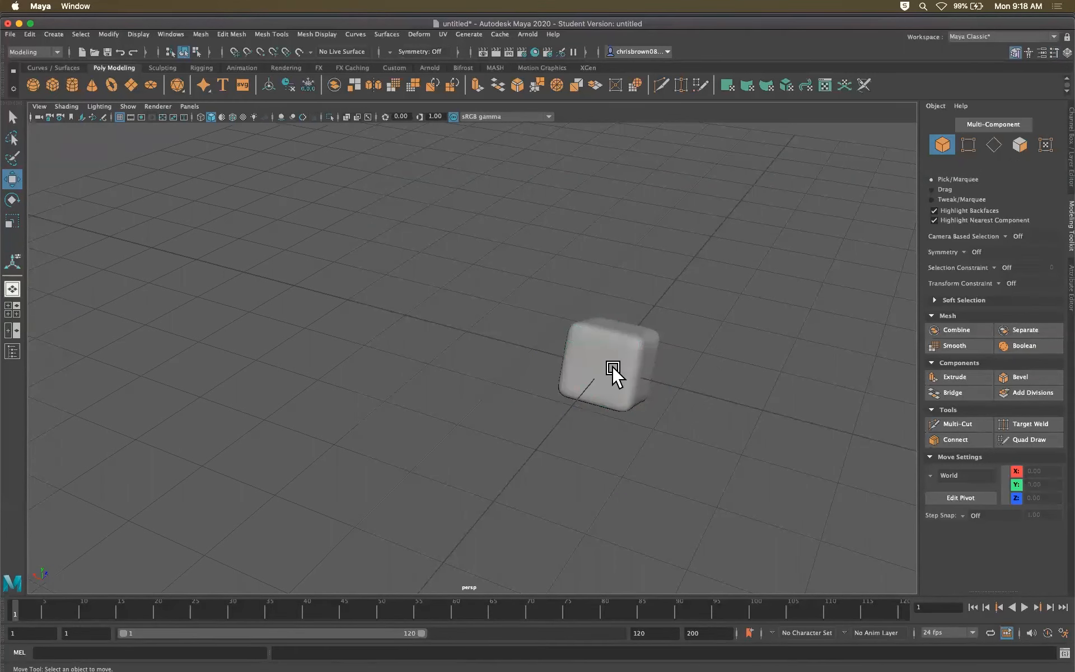
{"action": "left_click_drag", "start_coordinate": [644, 354], "coordinate": [396, 374], "text": "alt"}
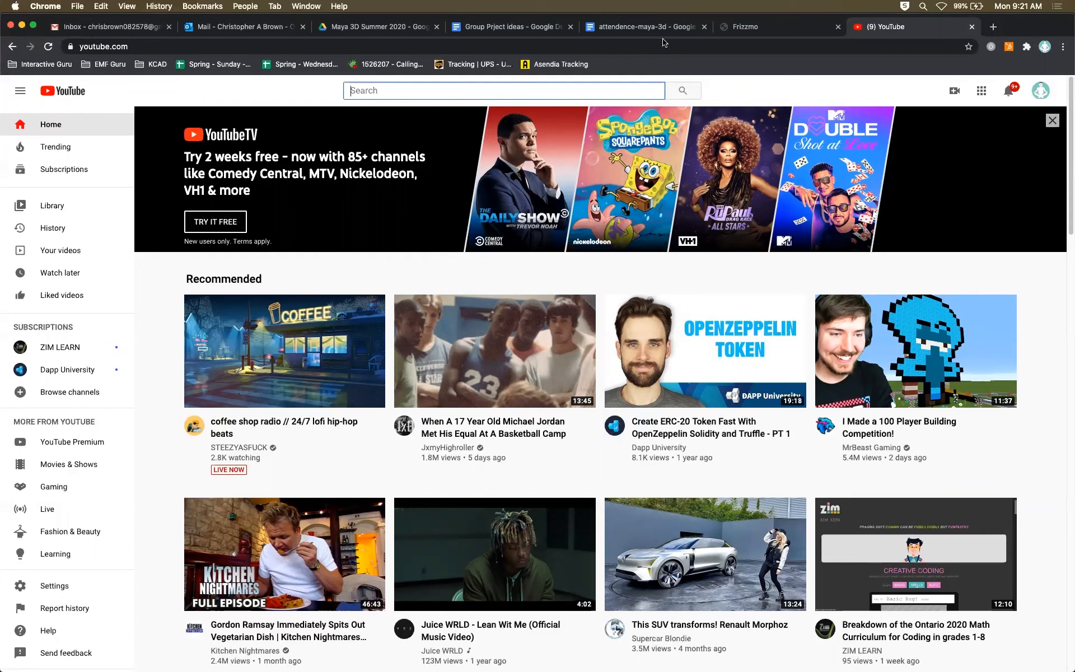
- Switch to YouTube in Chrome, search for "maya box modeling" and open the video "Intro to Box Modelling in Maya"
{"action": "type", "text": "maya box "}
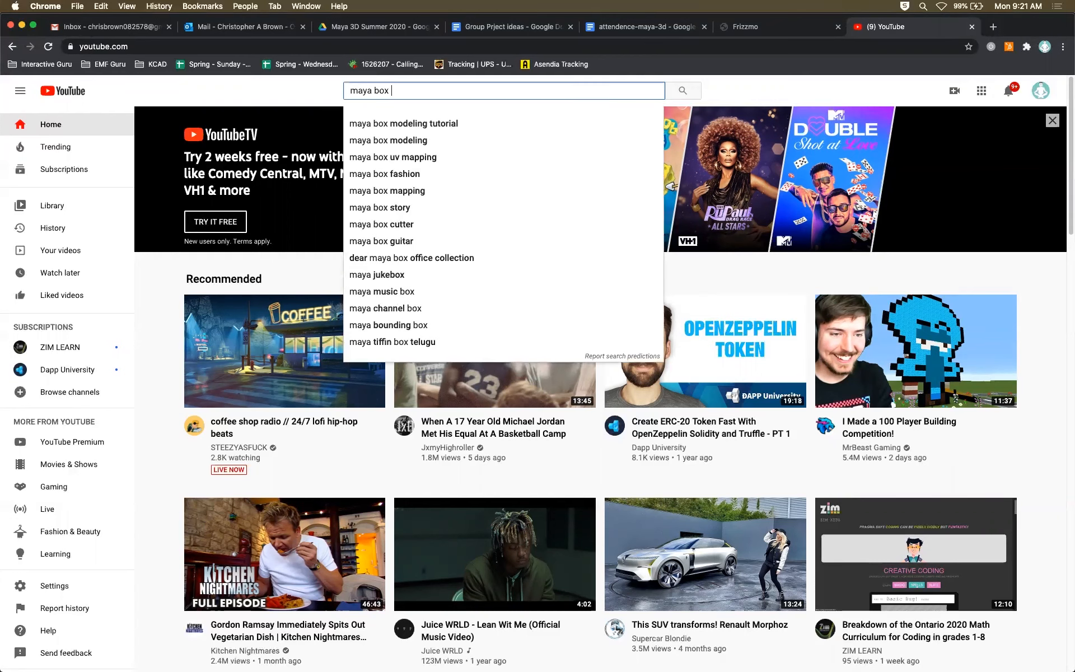
{"action": "type", "text": "modeling"}
{"action": "key", "text": "Return"}
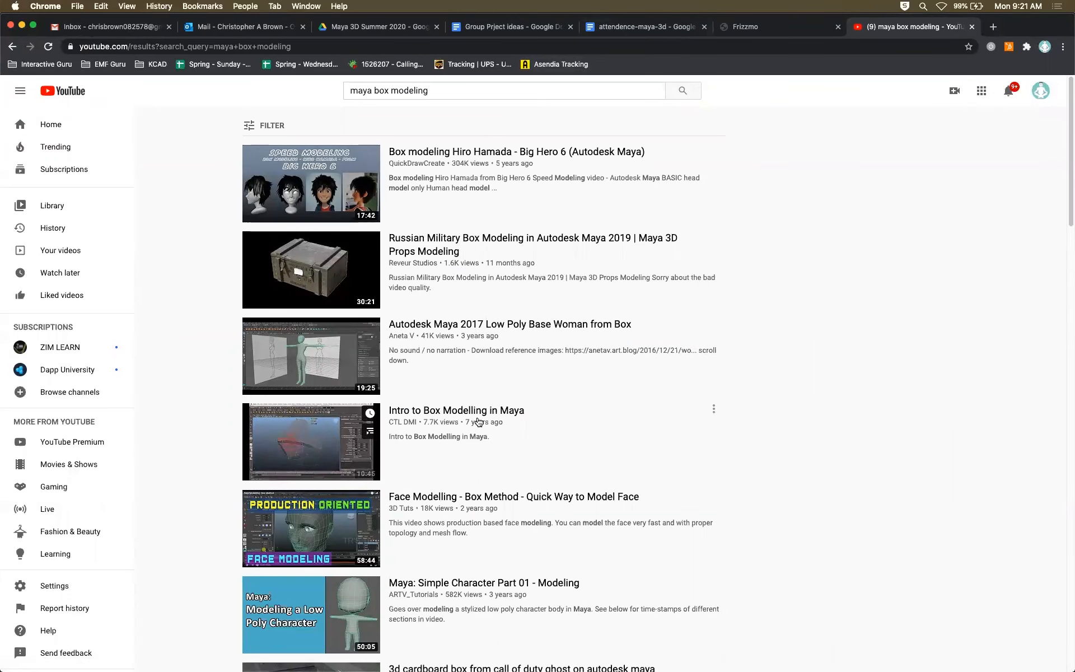
{"action": "scroll", "coordinate": [478, 421], "scroll_direction": "down", "scroll_amount": 5}
{"action": "scroll", "coordinate": [478, 421], "scroll_direction": "down", "scroll_amount": 2}
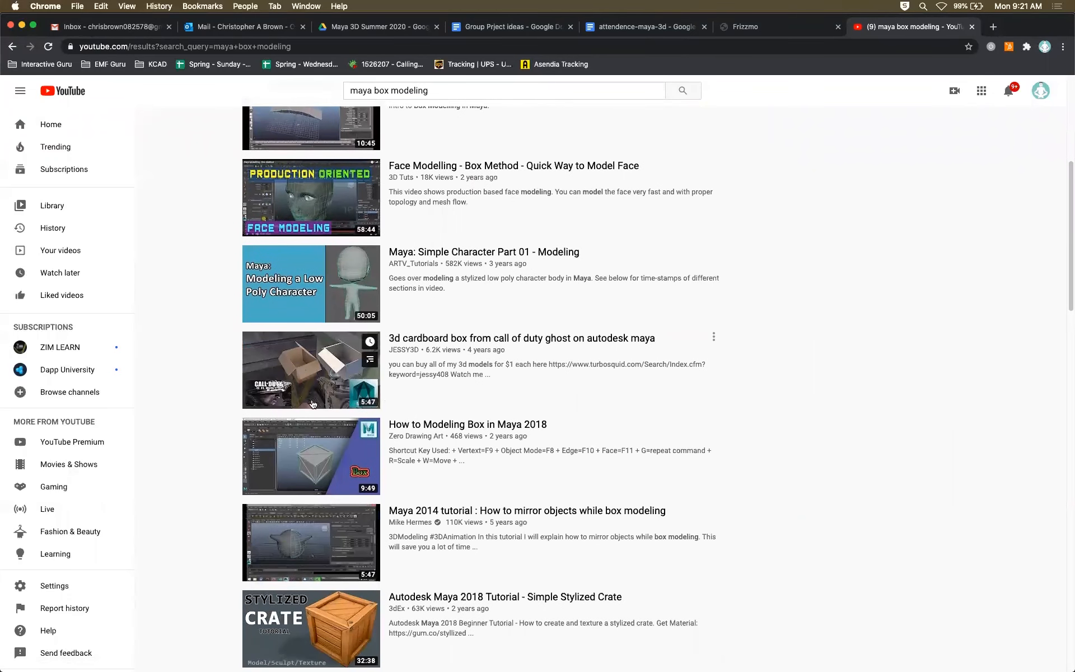
{"action": "scroll", "coordinate": [371, 376], "scroll_direction": "up", "scroll_amount": 2}
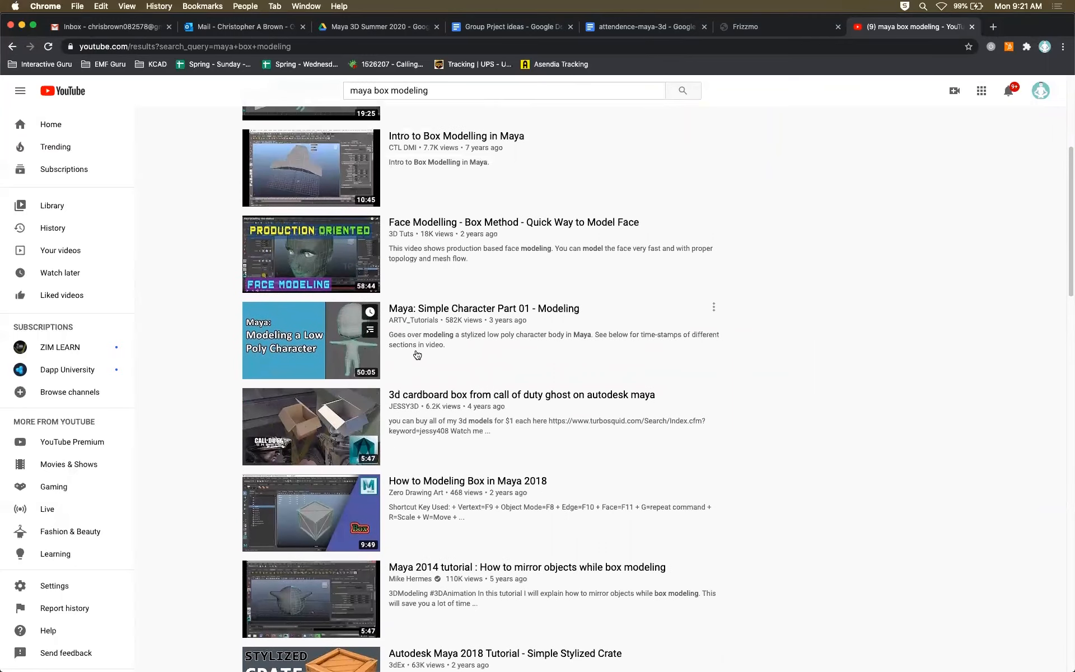
{"action": "scroll", "coordinate": [420, 354], "scroll_direction": "up", "scroll_amount": 2}
{"action": "left_click", "coordinate": [427, 279]}
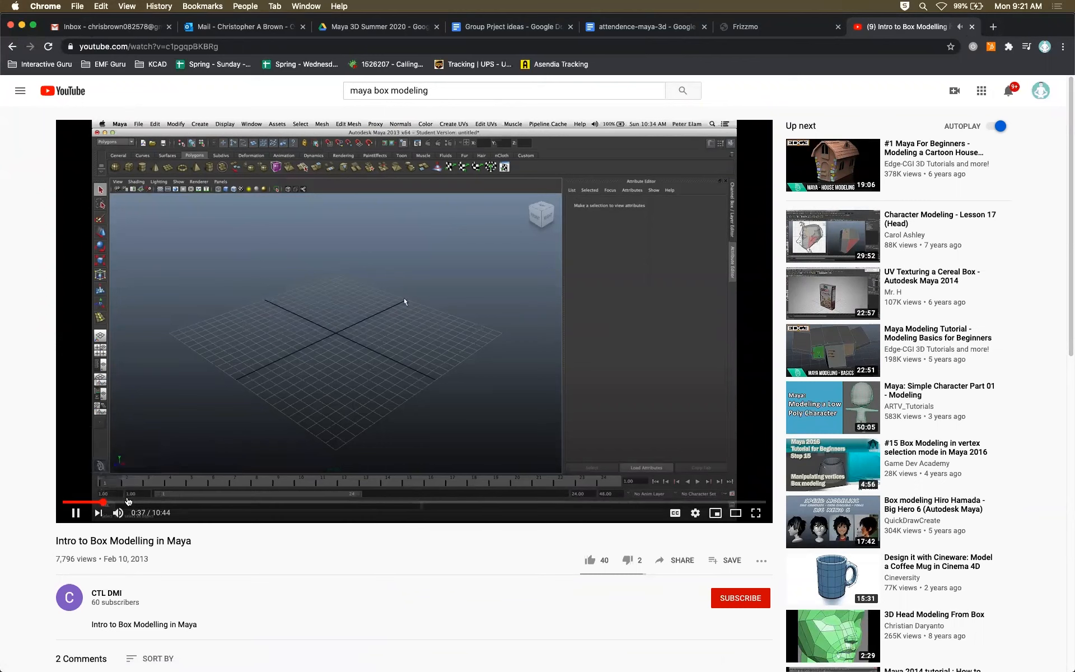
- Skim the box modelling video from the initial cube through the extrusions to its final part, and pause it
{"action": "left_click", "coordinate": [167, 502]}
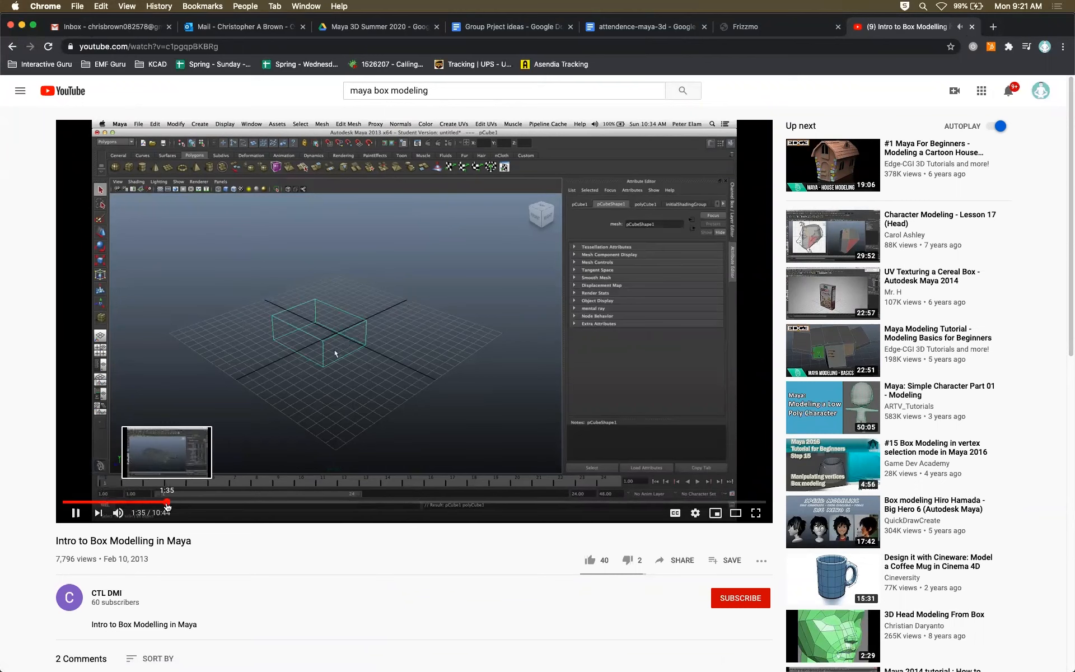
{"action": "left_click", "coordinate": [225, 504]}
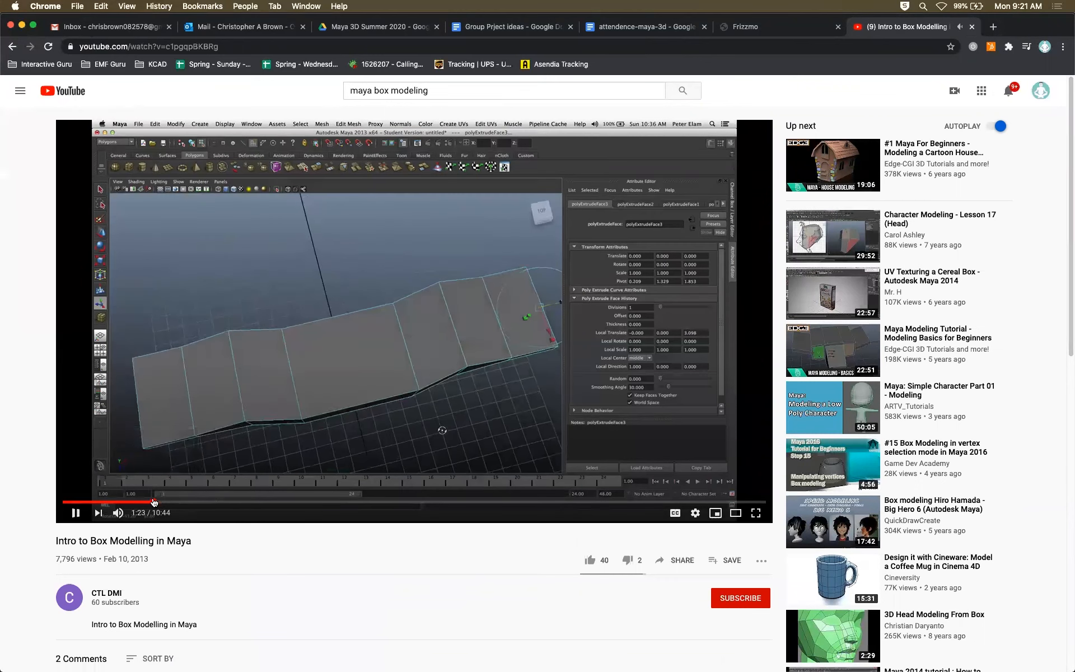
{"action": "left_click", "coordinate": [157, 502]}
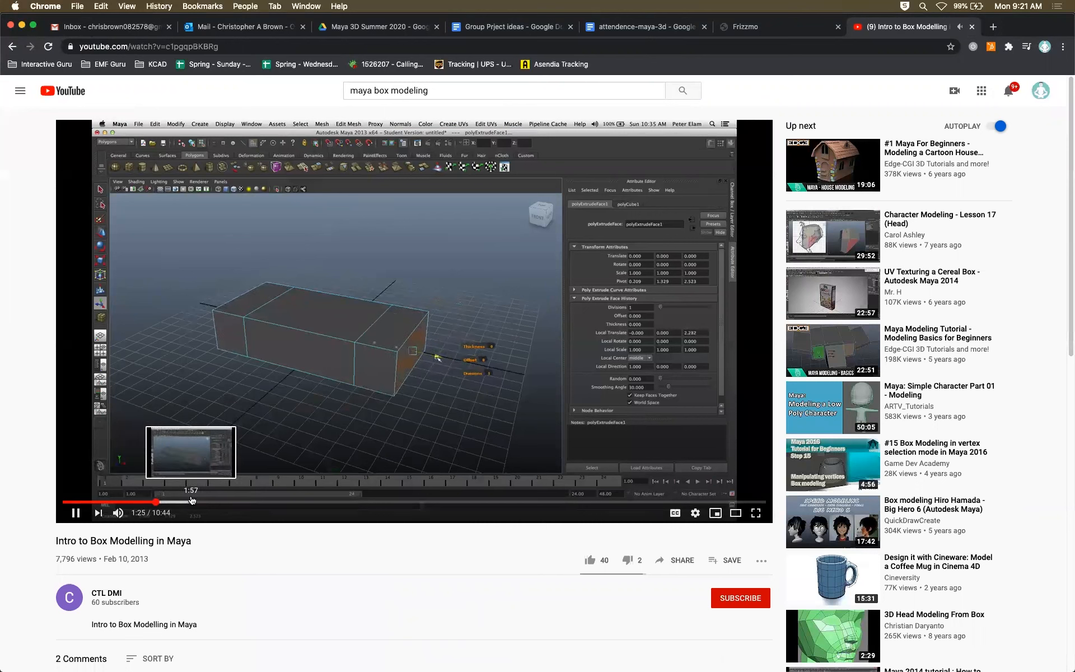
{"action": "left_click", "coordinate": [192, 503]}
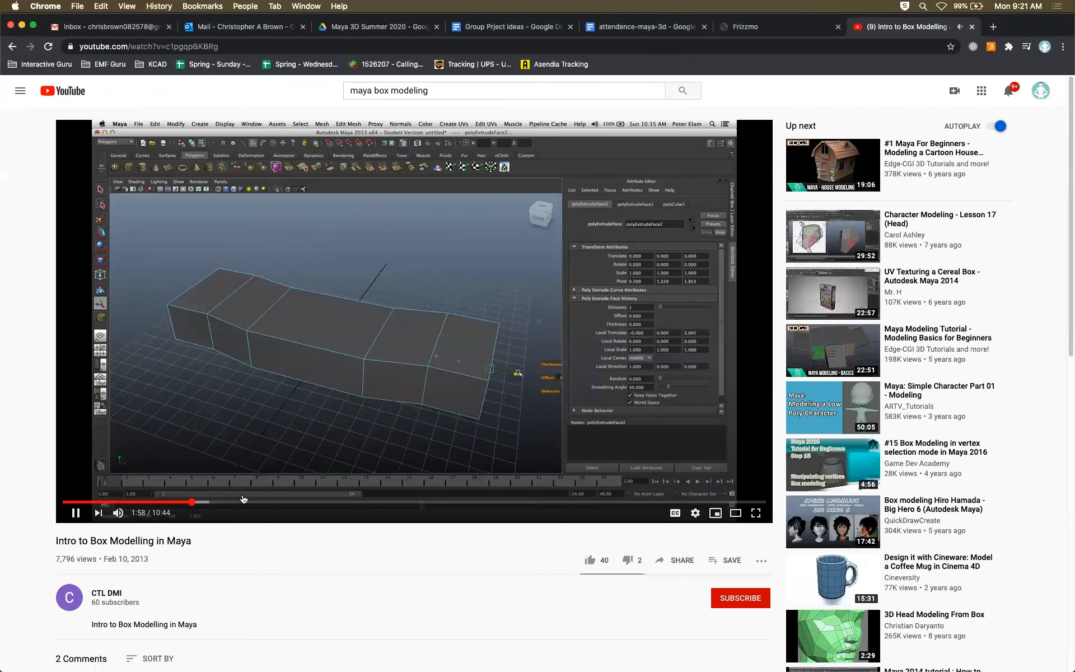
{"action": "left_click", "coordinate": [244, 501]}
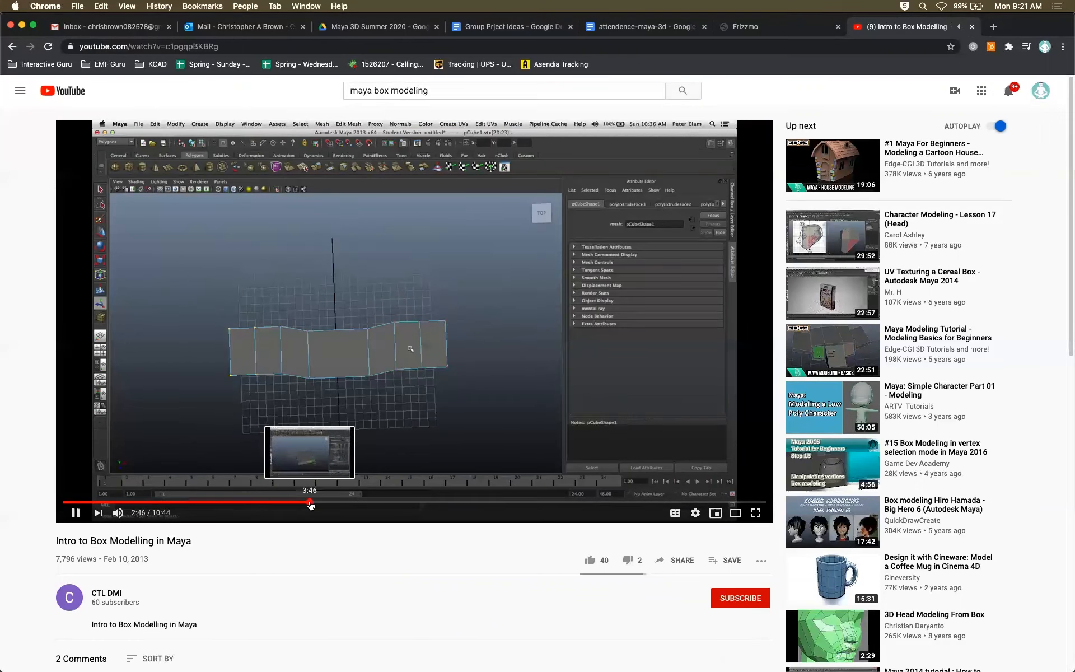
{"action": "left_click", "coordinate": [310, 502]}
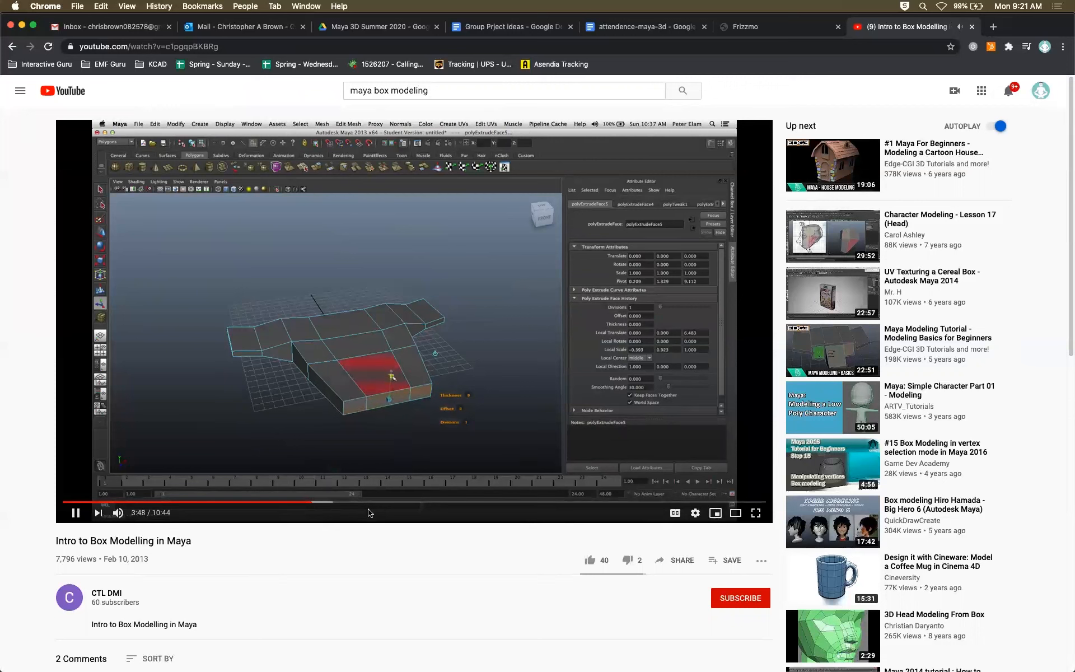
{"action": "left_click", "coordinate": [451, 502]}
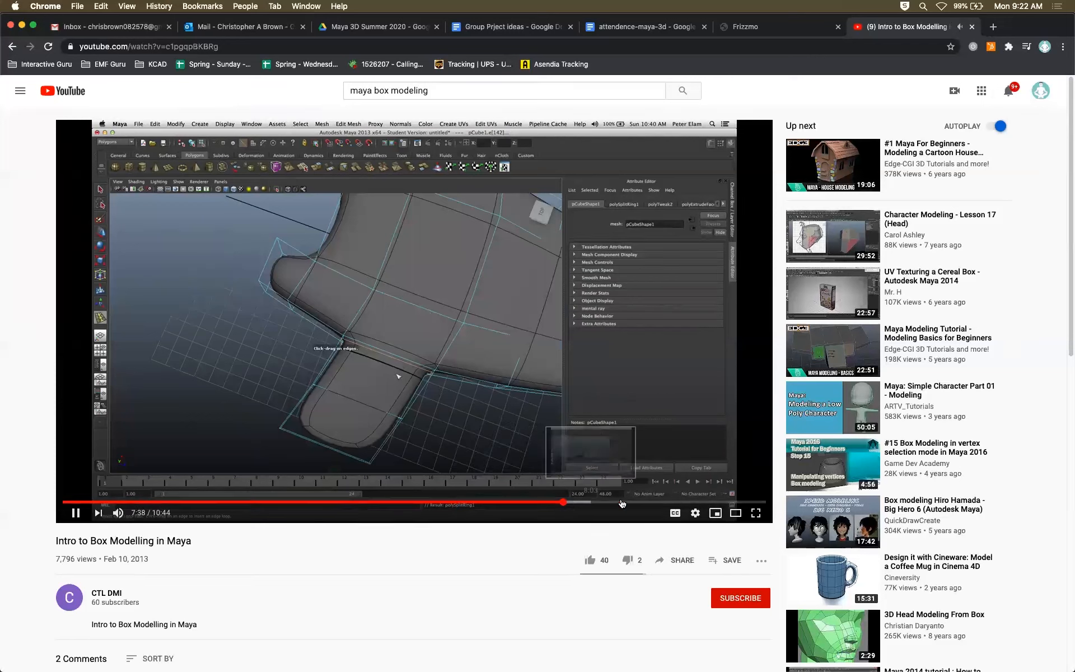
{"action": "left_click", "coordinate": [688, 503]}
{"action": "left_click", "coordinate": [75, 513]}
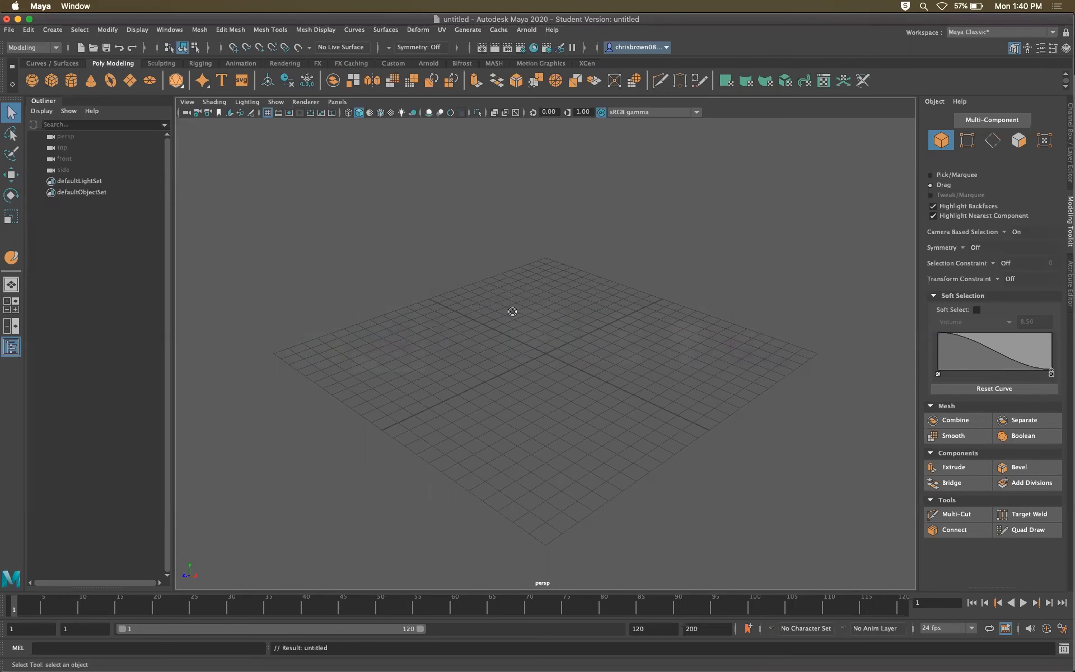
- In the empty Maya scene, show the four-view layout and open the image plane import for the front view
{"action": "key", "text": "space"}
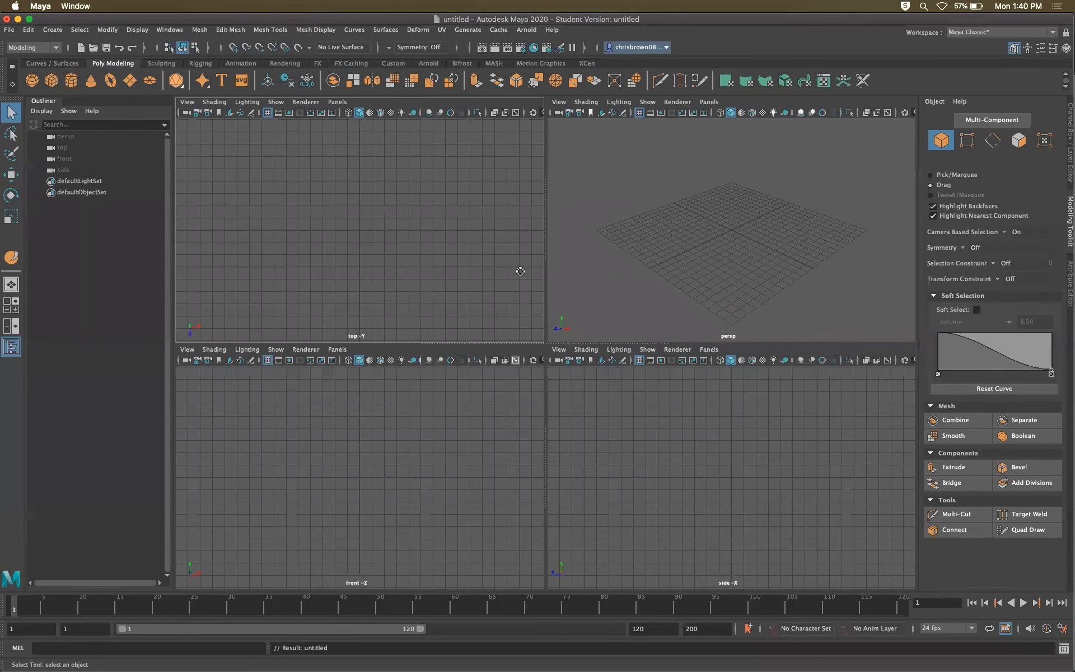
{"action": "left_click", "coordinate": [379, 458]}
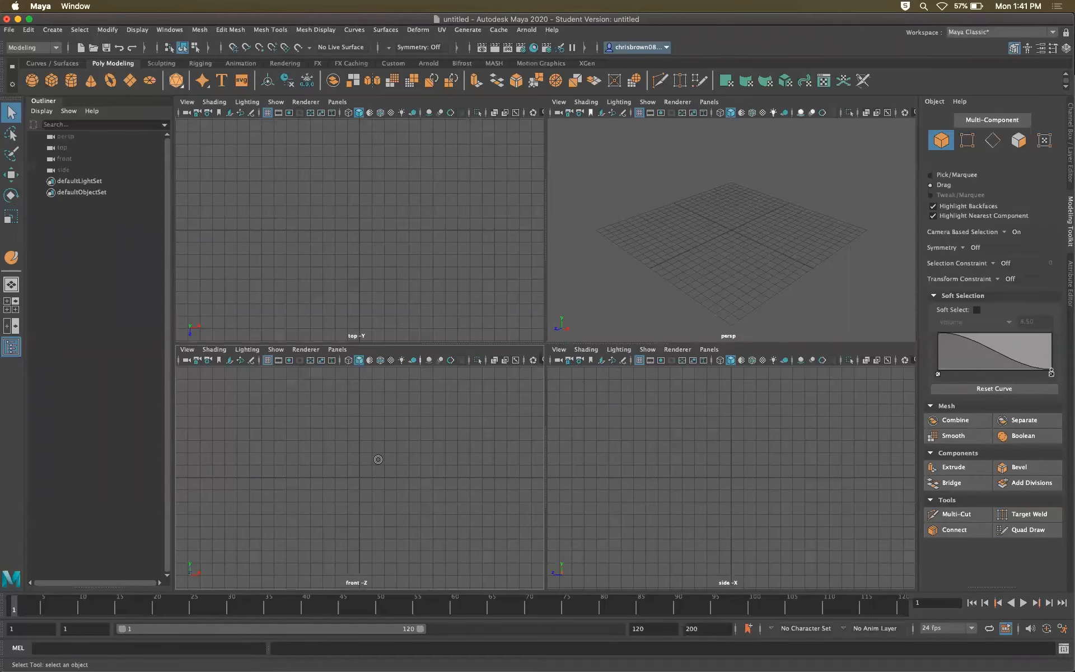
{"action": "left_click", "coordinate": [187, 350]}
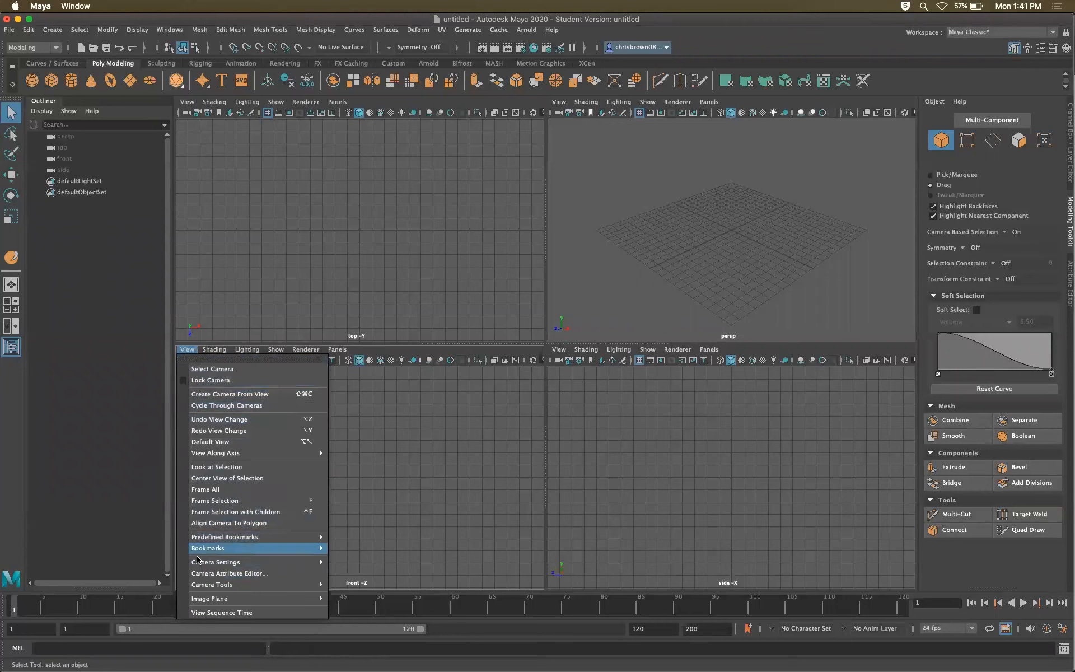
{"action": "mouse_move", "coordinate": [207, 583]}
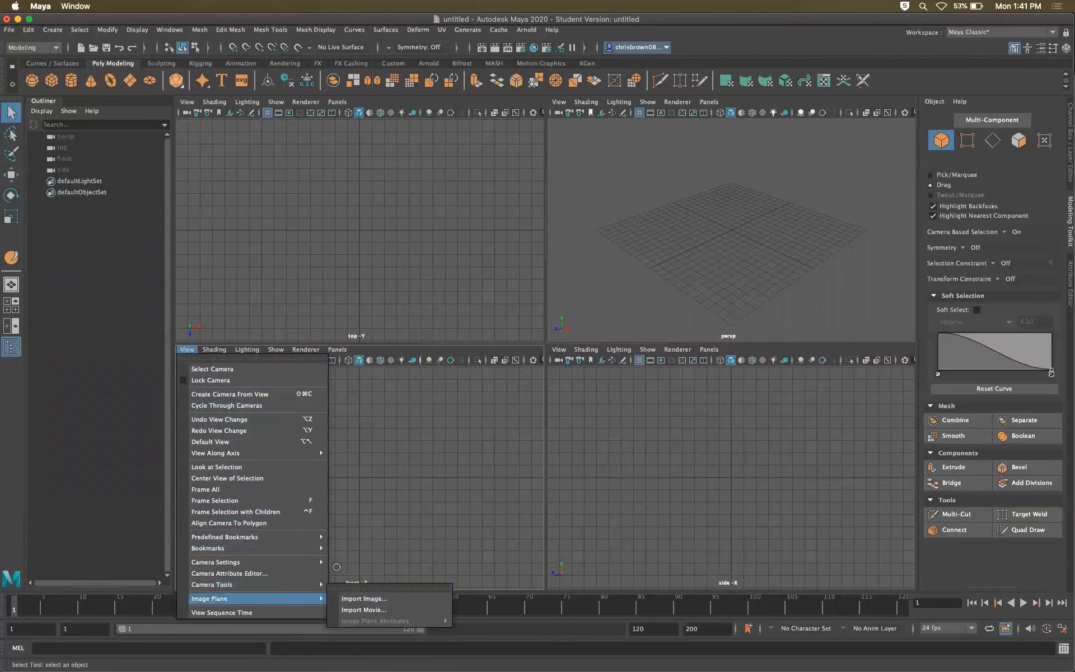
{"action": "mouse_move", "coordinate": [324, 599]}
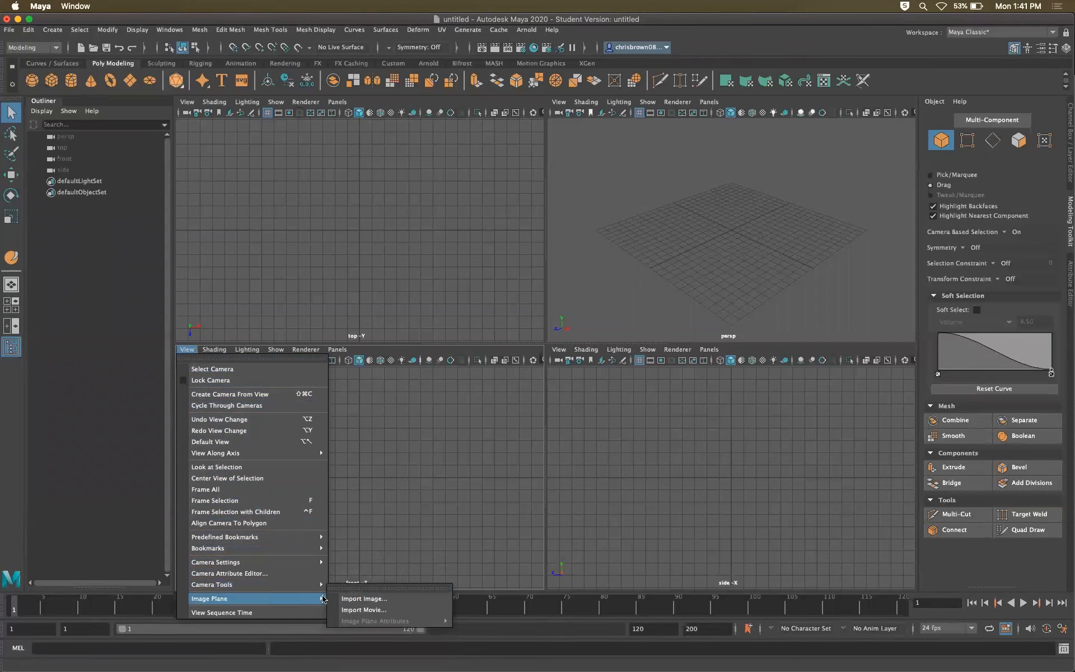
{"action": "left_click", "coordinate": [362, 599]}
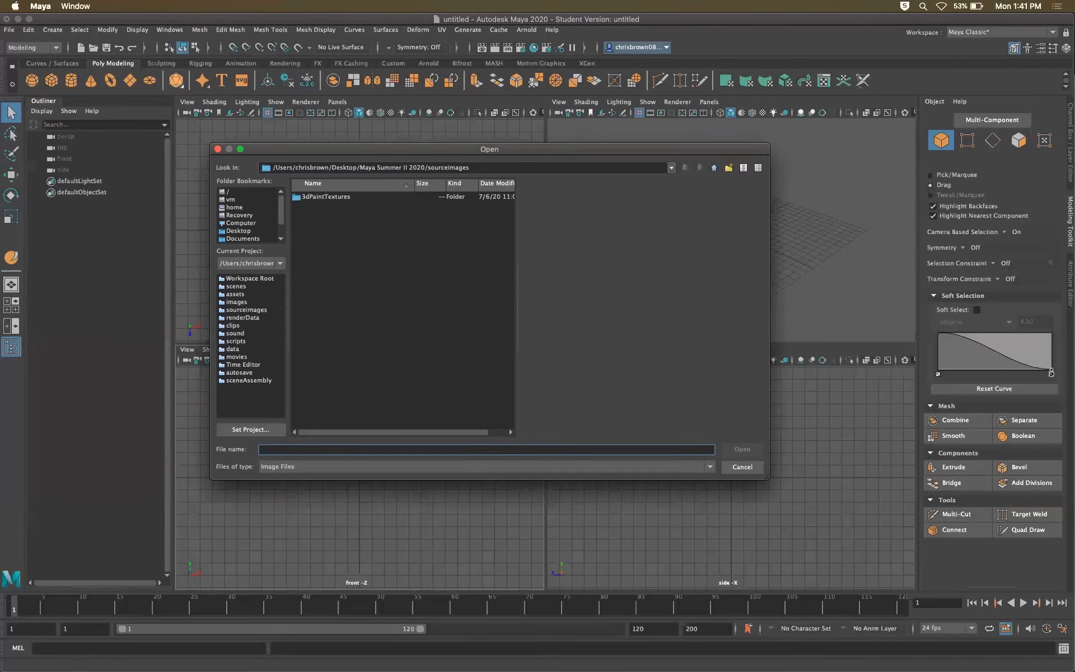
- Switch to Finder, move the screenshot PNG from the Desktop into the Maya Summer II 2020 project's sourceimages folder, and close the window
{"action": "key", "text": "super+Tab"}
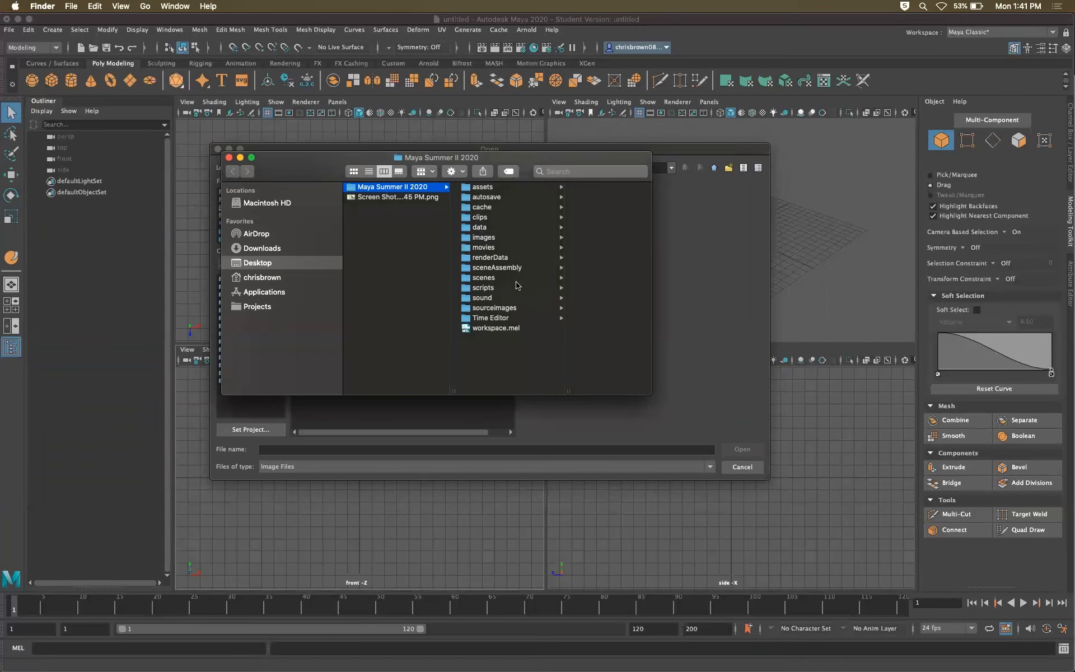
{"action": "left_click", "coordinate": [515, 309]}
{"action": "left_click_drag", "start_coordinate": [372, 197], "coordinate": [614, 276]}
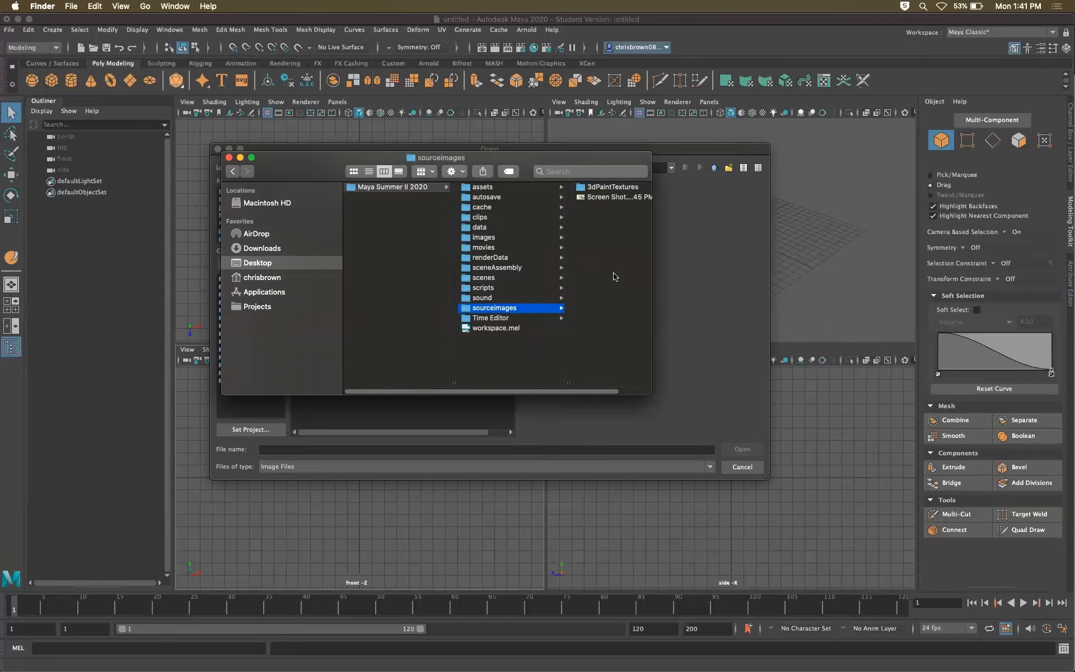
{"action": "left_click", "coordinate": [229, 158]}
- Import "Screen Shot 2020-07-06 at 1.40.45 PM.png" from sourceimages as the front view's image plane
{"action": "left_click", "coordinate": [397, 206]}
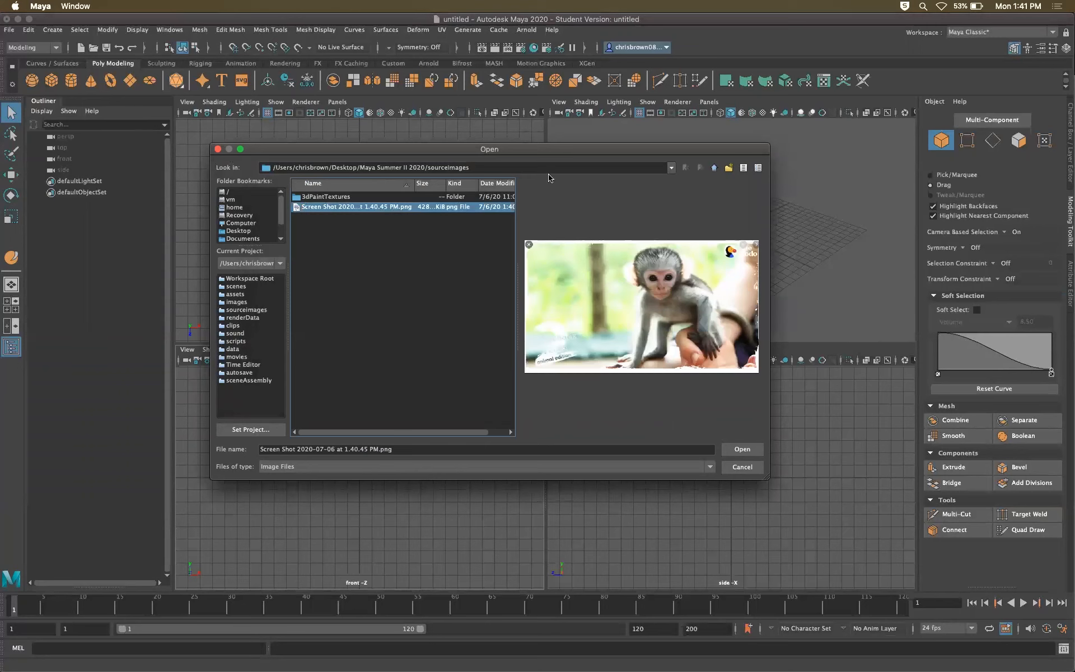
{"action": "left_click", "coordinate": [743, 449]}
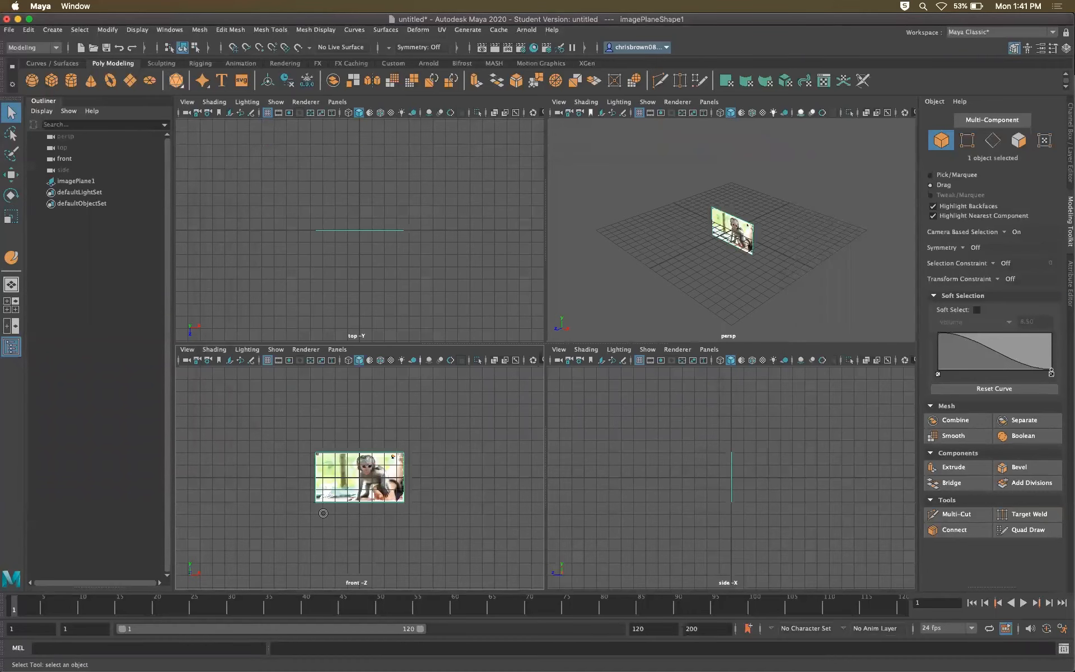
{"action": "scroll", "coordinate": [437, 492], "scroll_direction": "up", "scroll_amount": 5}
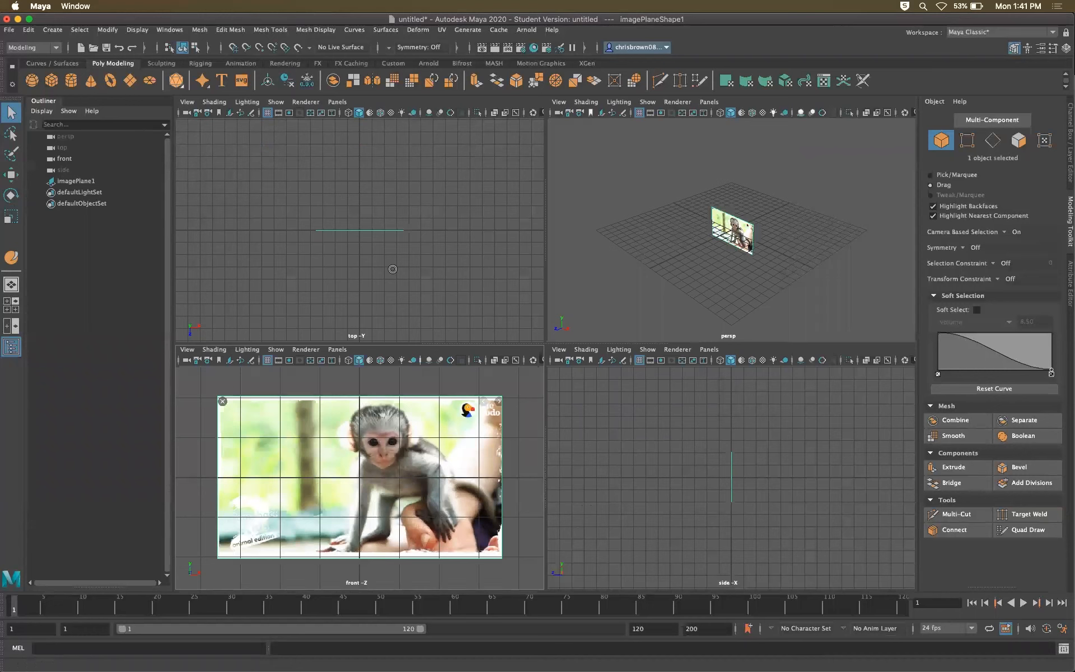
- Check how the front image plane lies in the top view by selecting it there, and deselect it
{"action": "left_click", "coordinate": [389, 271]}
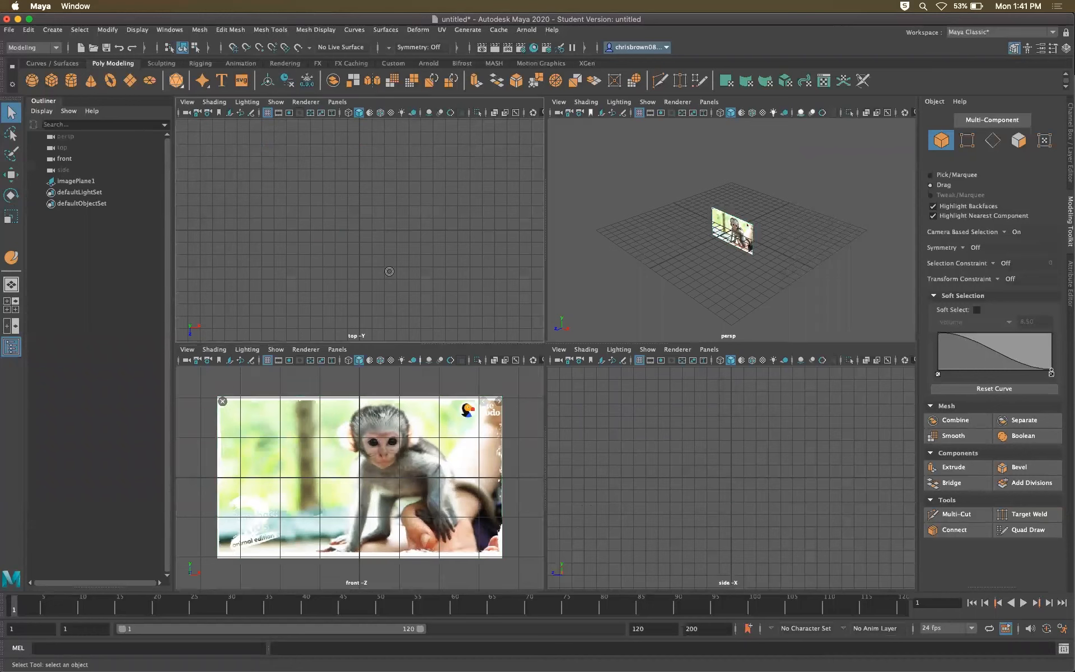
{"action": "left_click", "coordinate": [373, 230]}
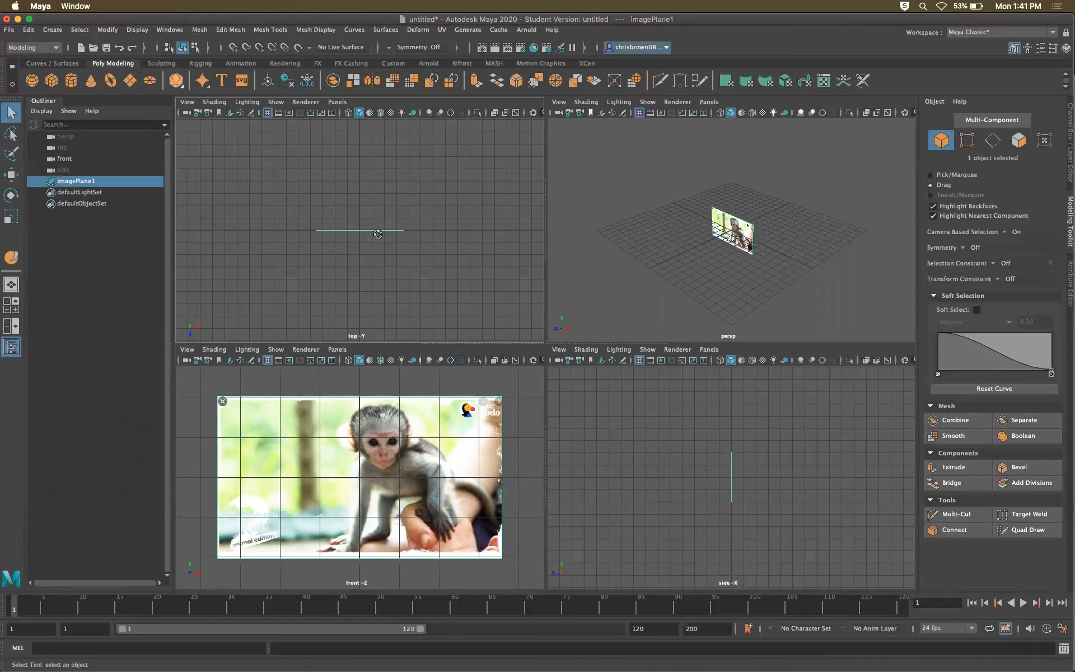
{"action": "left_click", "coordinate": [595, 469]}
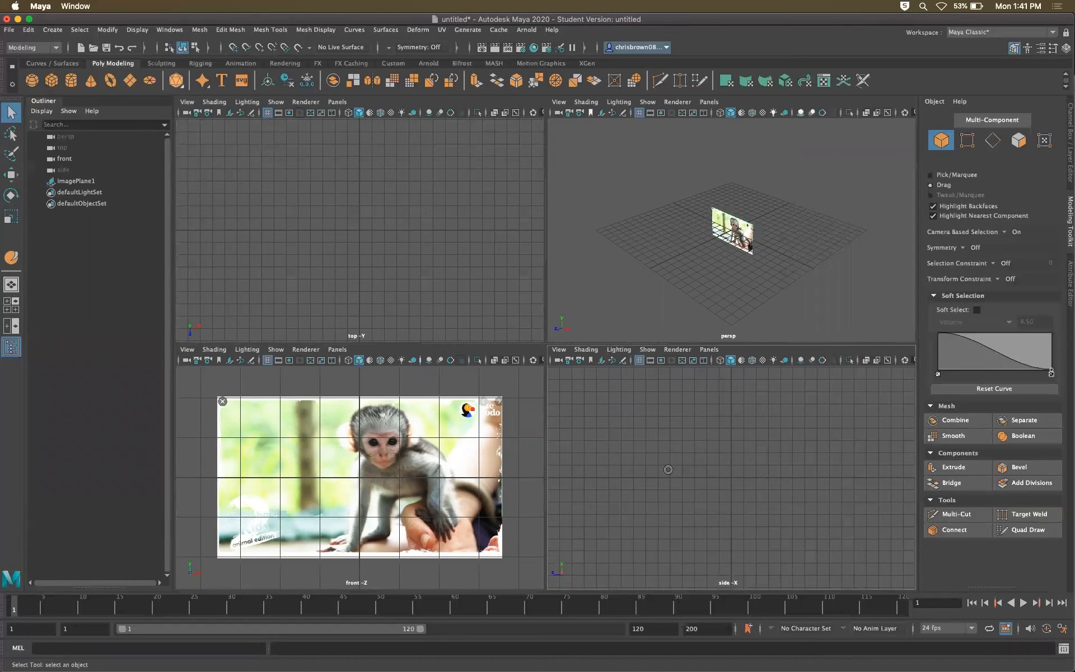
- Import "Screen Shot 2020-07-06 at 1.40.45 PM.png" as the side view's image plane and inspect both planes in perspective
{"action": "left_click", "coordinate": [558, 351]}
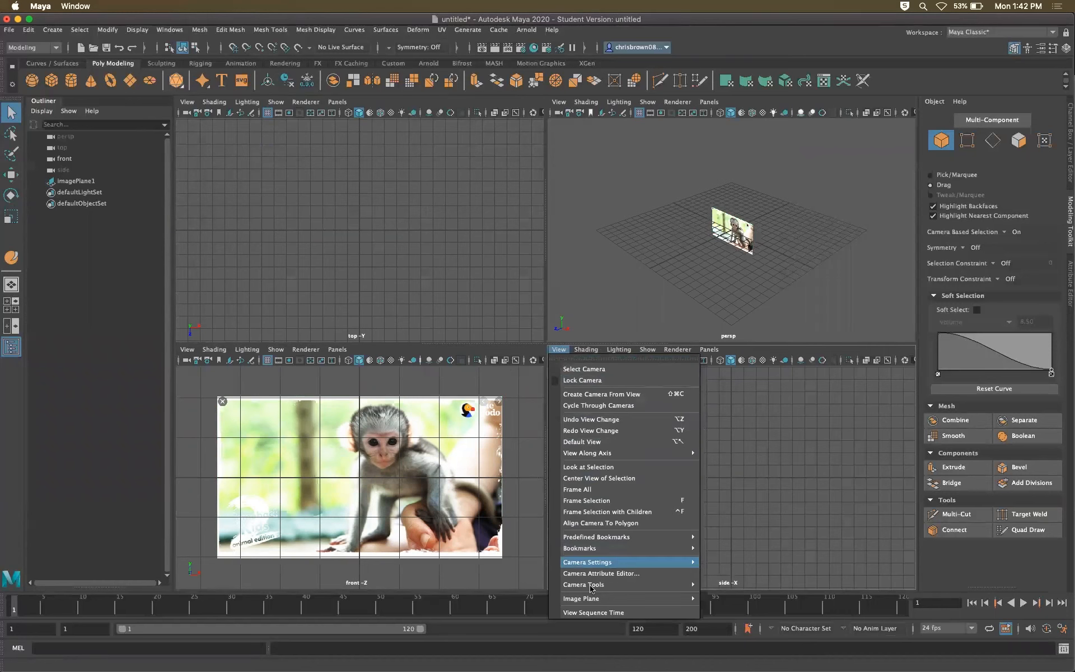
{"action": "mouse_move", "coordinate": [604, 600]}
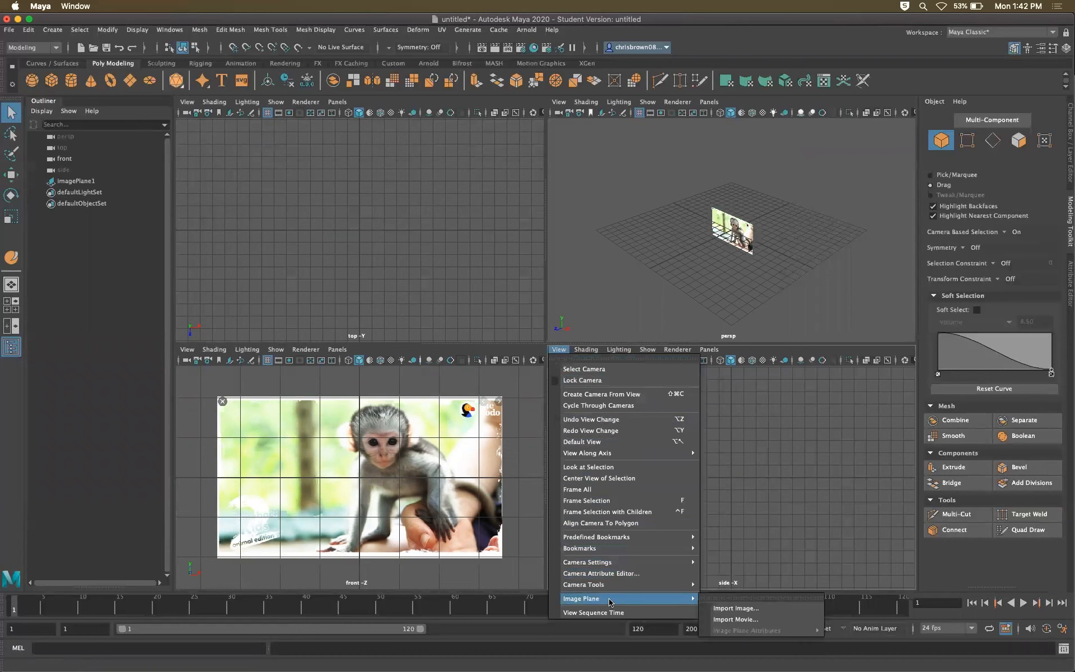
{"action": "left_click", "coordinate": [739, 608]}
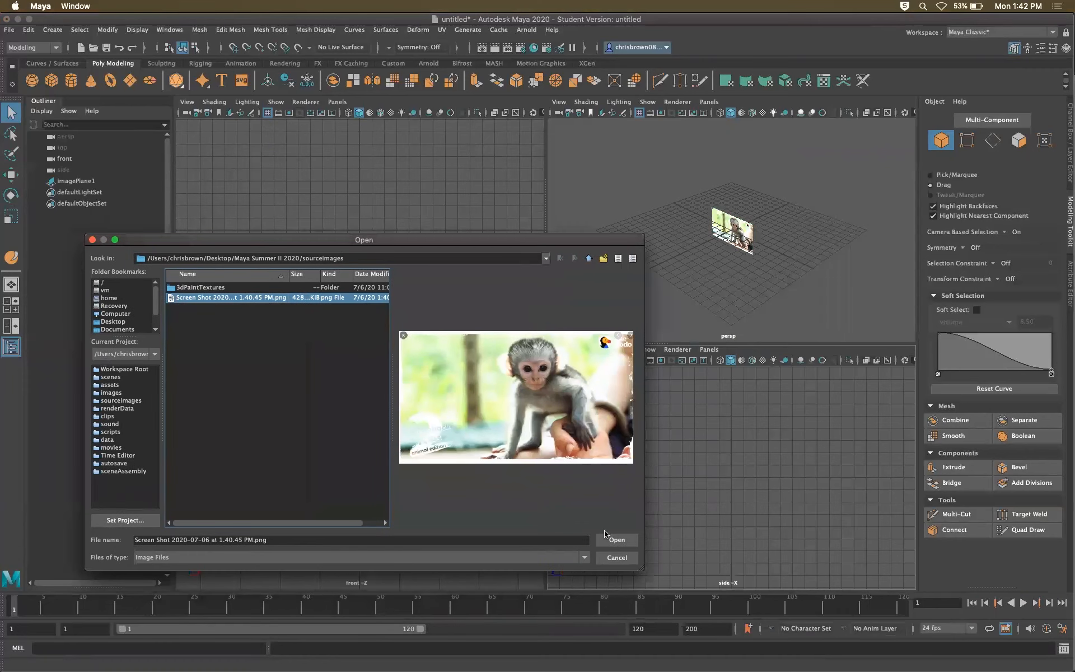
{"action": "left_click", "coordinate": [614, 540]}
{"action": "right_click_drag", "start_coordinate": [719, 235], "coordinate": [927, 297], "text": "alt"}
{"action": "left_click_drag", "start_coordinate": [828, 244], "coordinate": [867, 227], "text": "alt"}
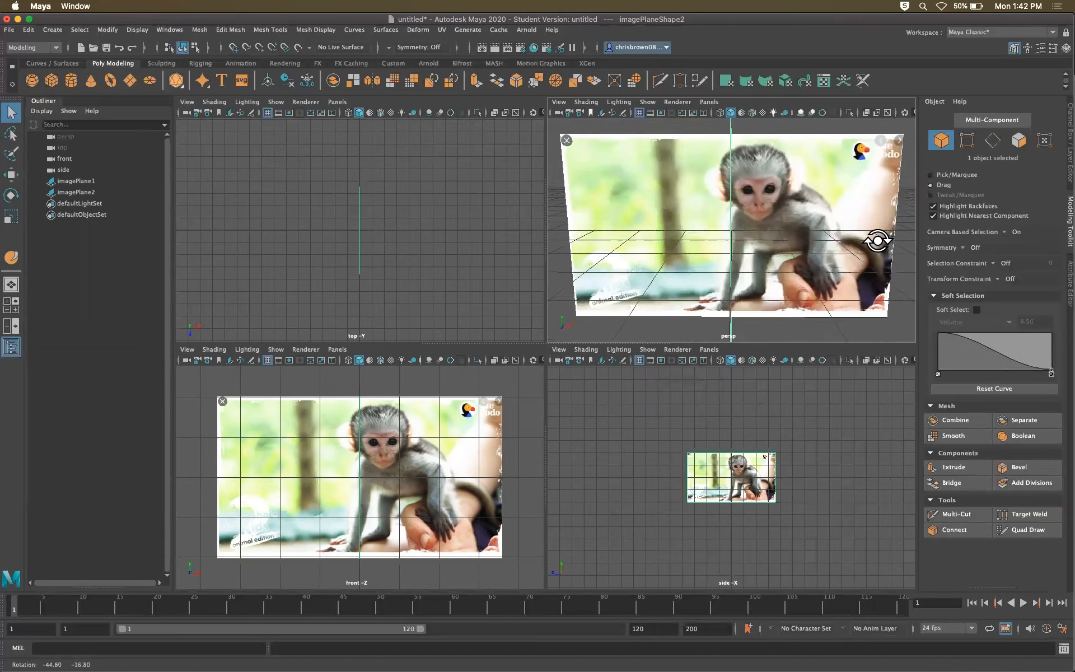